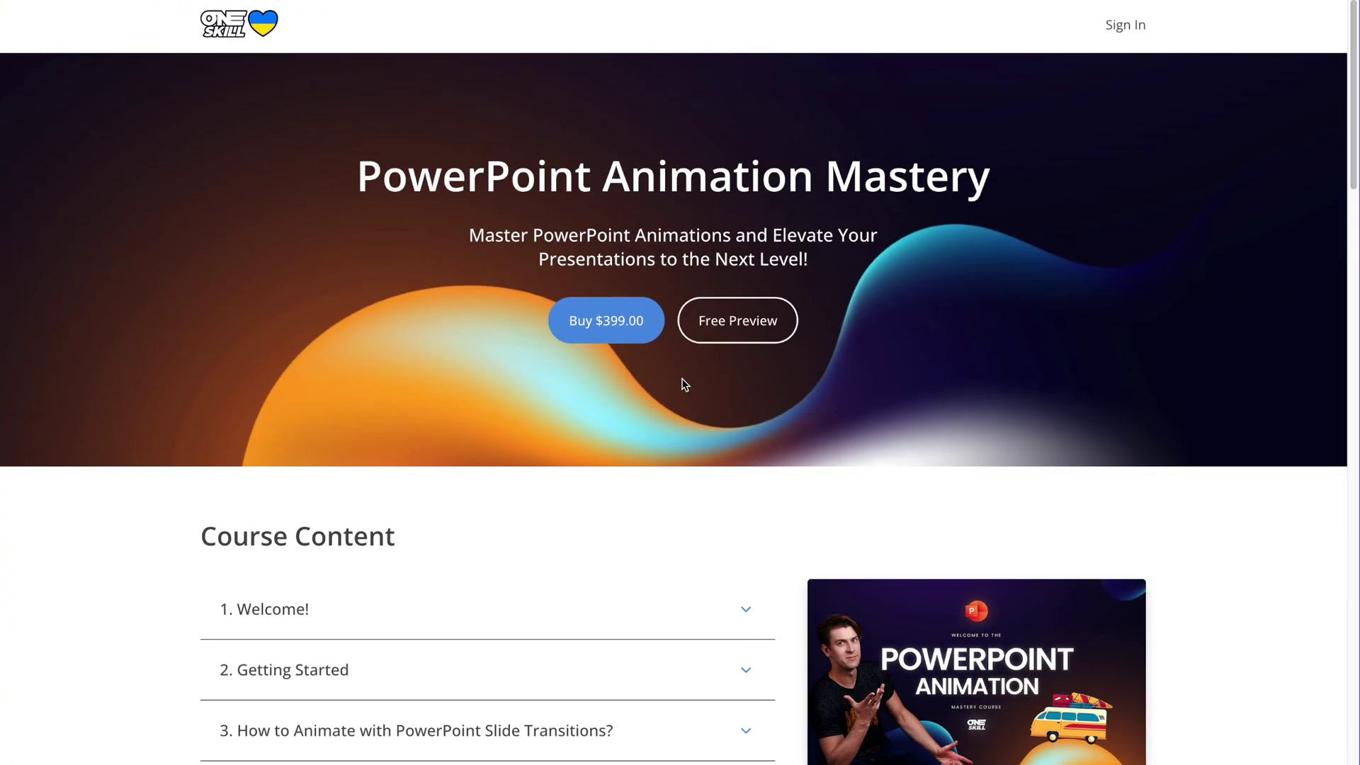
- Expand the '1. Welcome!' and '2. Getting Started' course sections
{"action": "scroll", "coordinate": [683, 383], "scroll_direction": "down", "scroll_amount": 5}
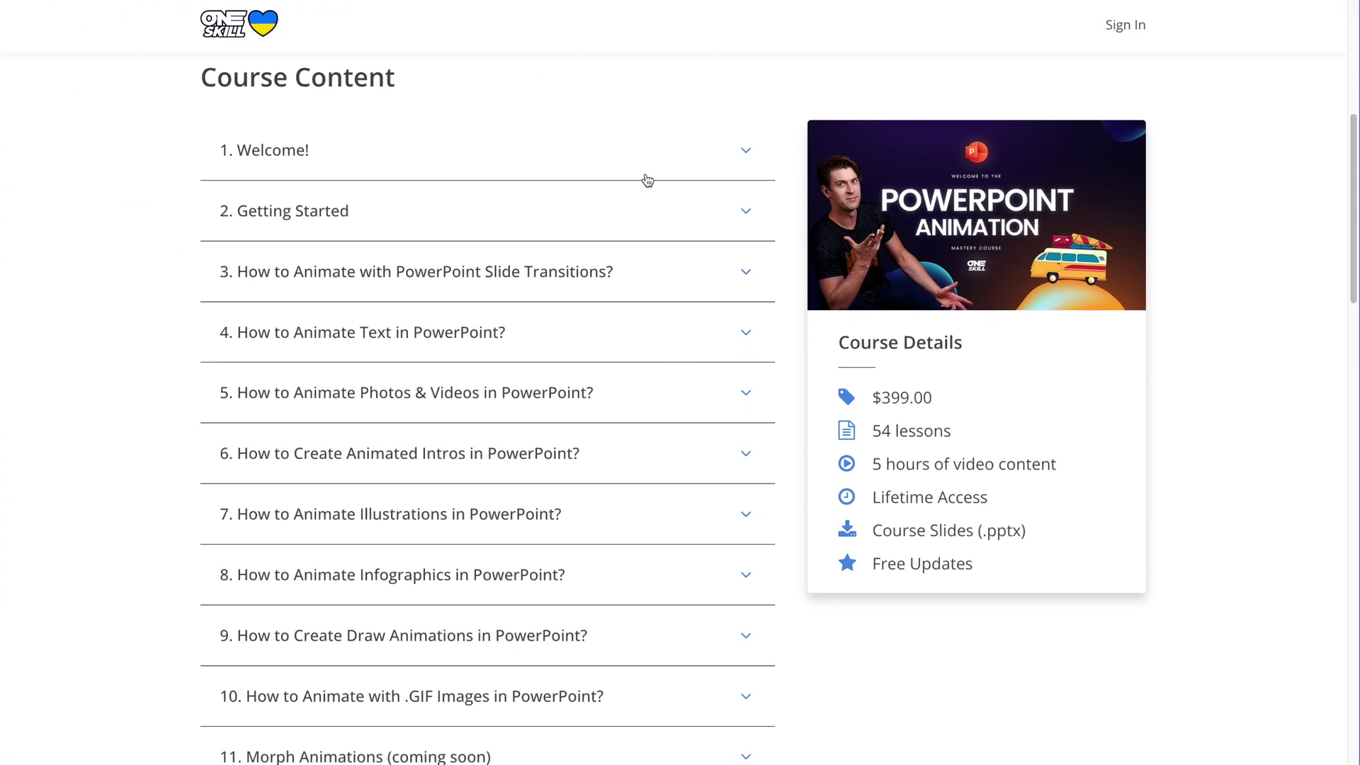
{"action": "left_click", "coordinate": [606, 156]}
{"action": "left_click", "coordinate": [558, 302]}
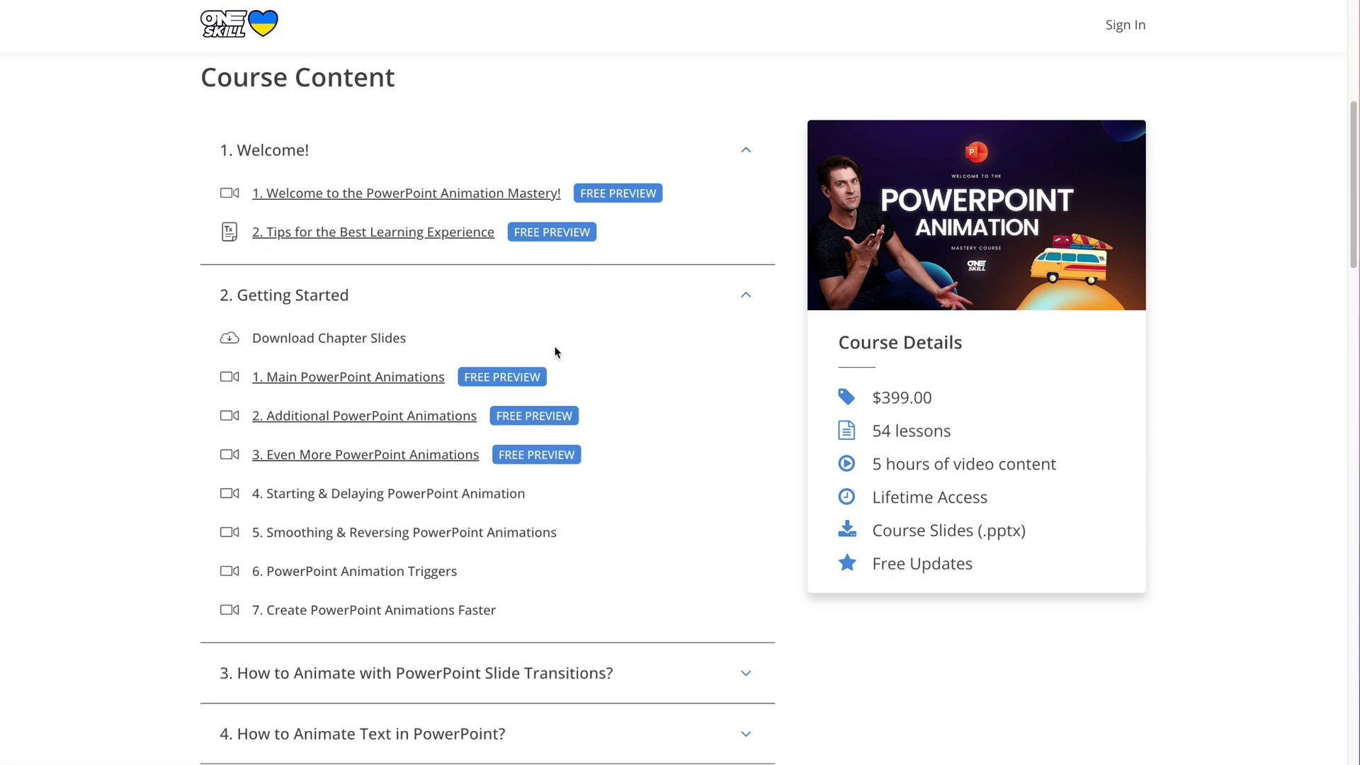
- Browse down past the Get $100 Off! heading to the Course Instructor section
{"action": "scroll", "coordinate": [774, 401], "scroll_direction": "down", "scroll_amount": 7}
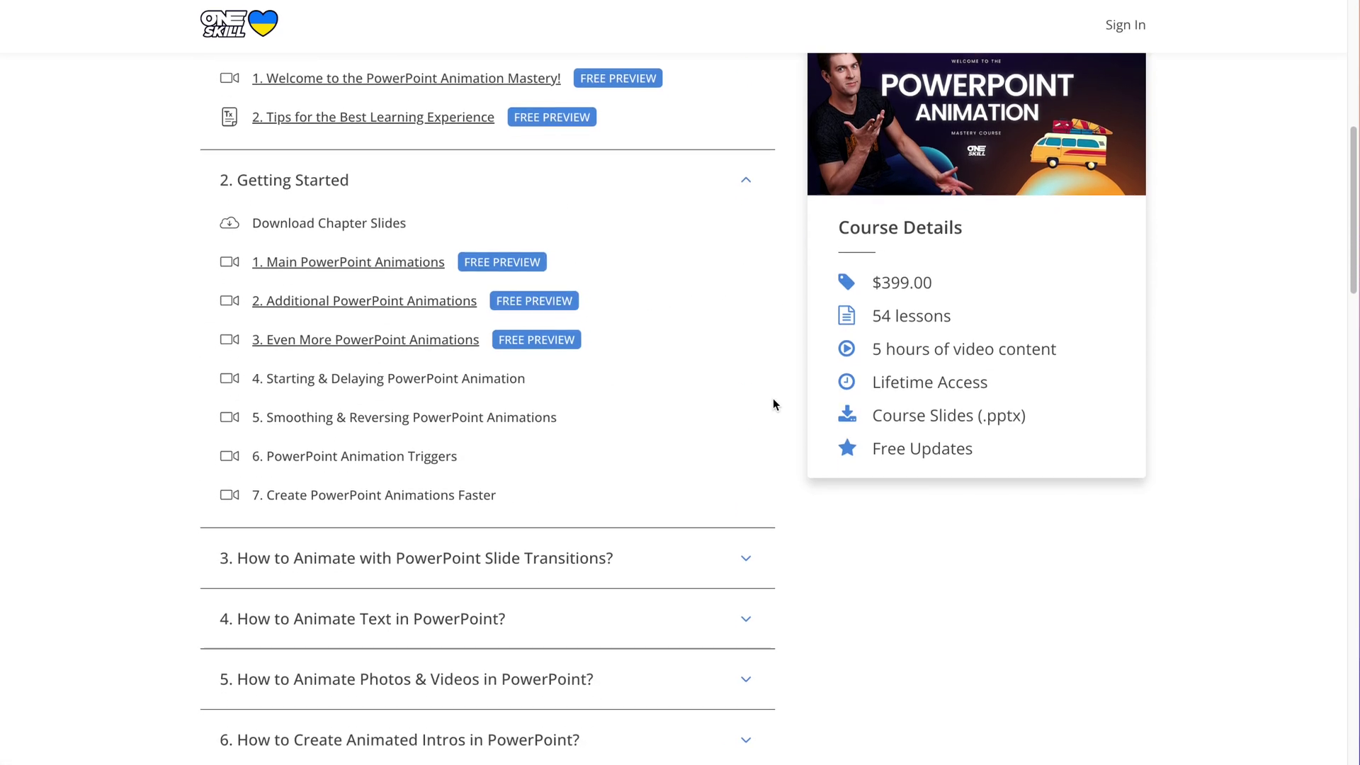
{"action": "scroll", "coordinate": [774, 405], "scroll_direction": "down", "scroll_amount": 9}
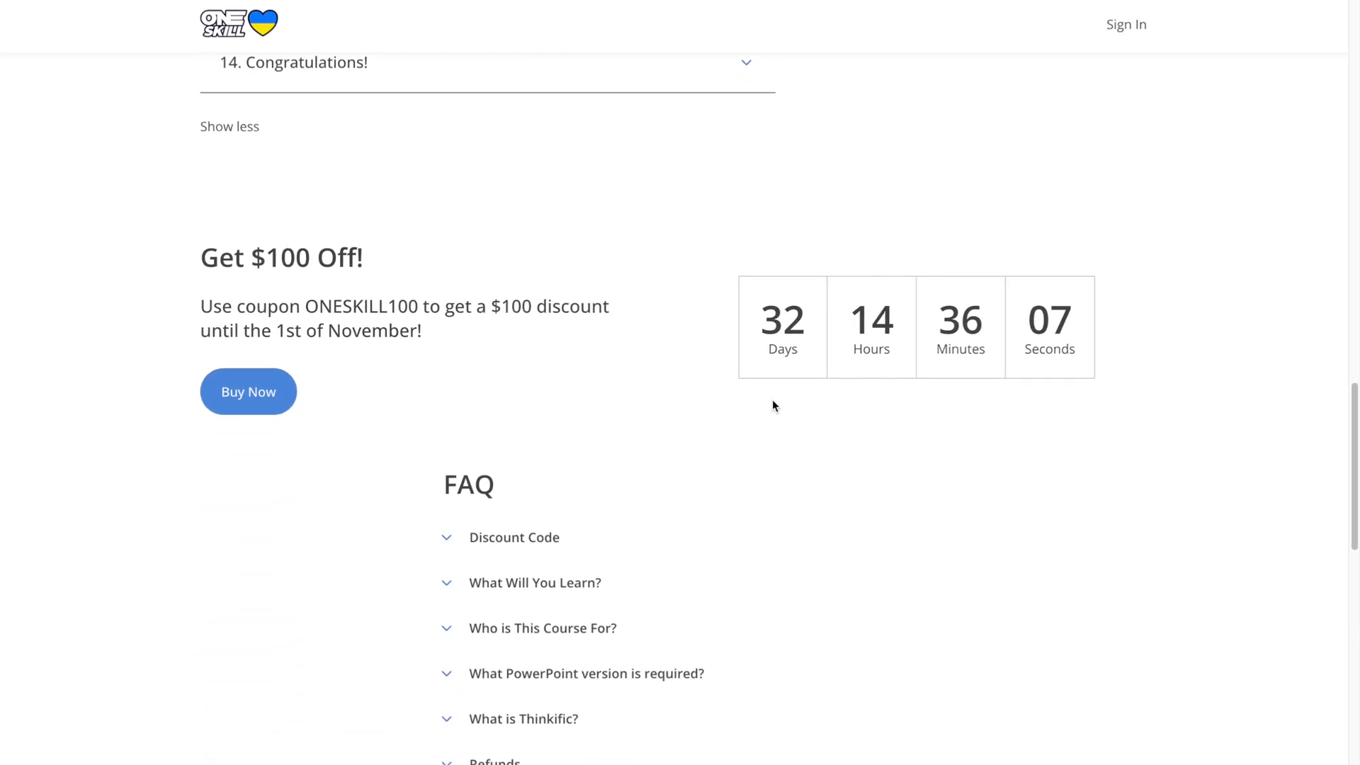
{"action": "left_click_drag", "start_coordinate": [199, 263], "coordinate": [461, 280]}
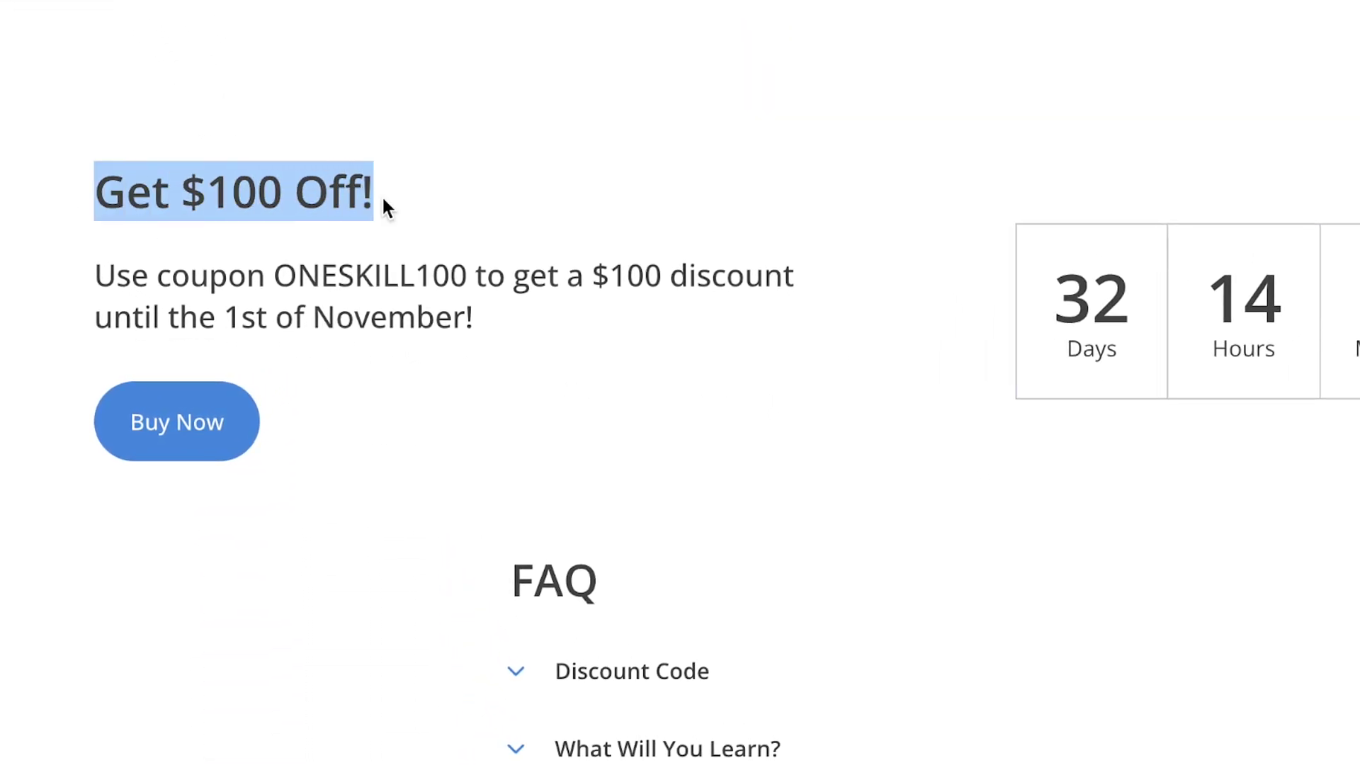
{"action": "left_click", "coordinate": [320, 305]}
{"action": "left_click", "coordinate": [868, 273]}
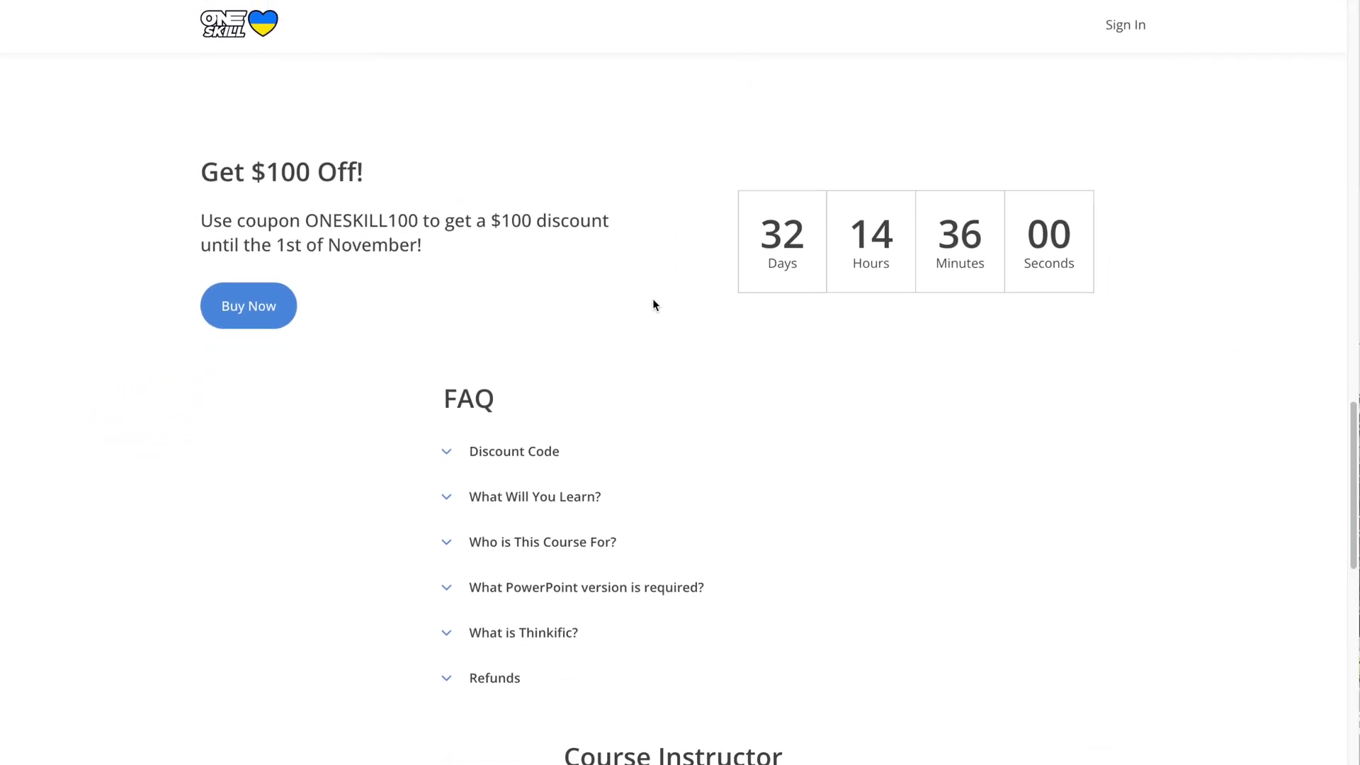
{"action": "scroll", "coordinate": [654, 303], "scroll_direction": "down", "scroll_amount": 6}
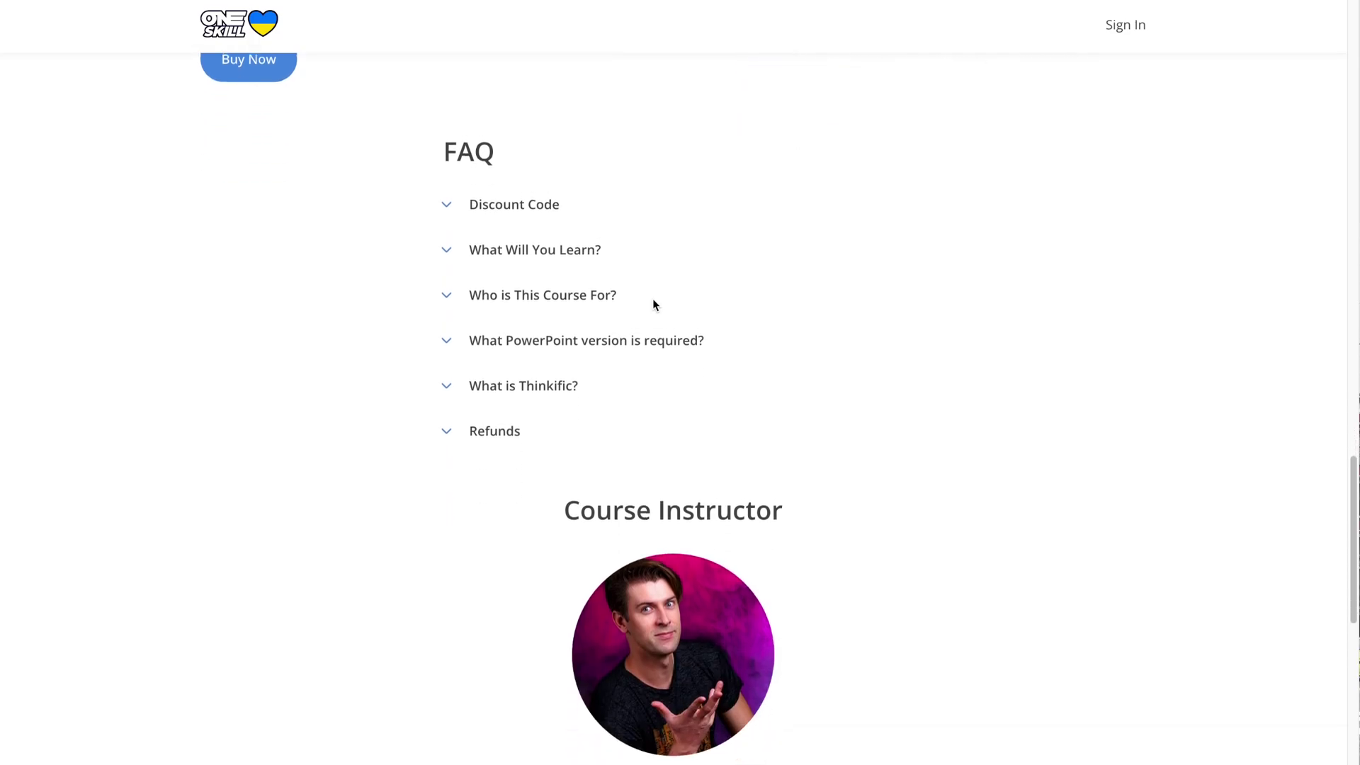
{"action": "scroll", "coordinate": [653, 302], "scroll_direction": "down", "scroll_amount": 6}
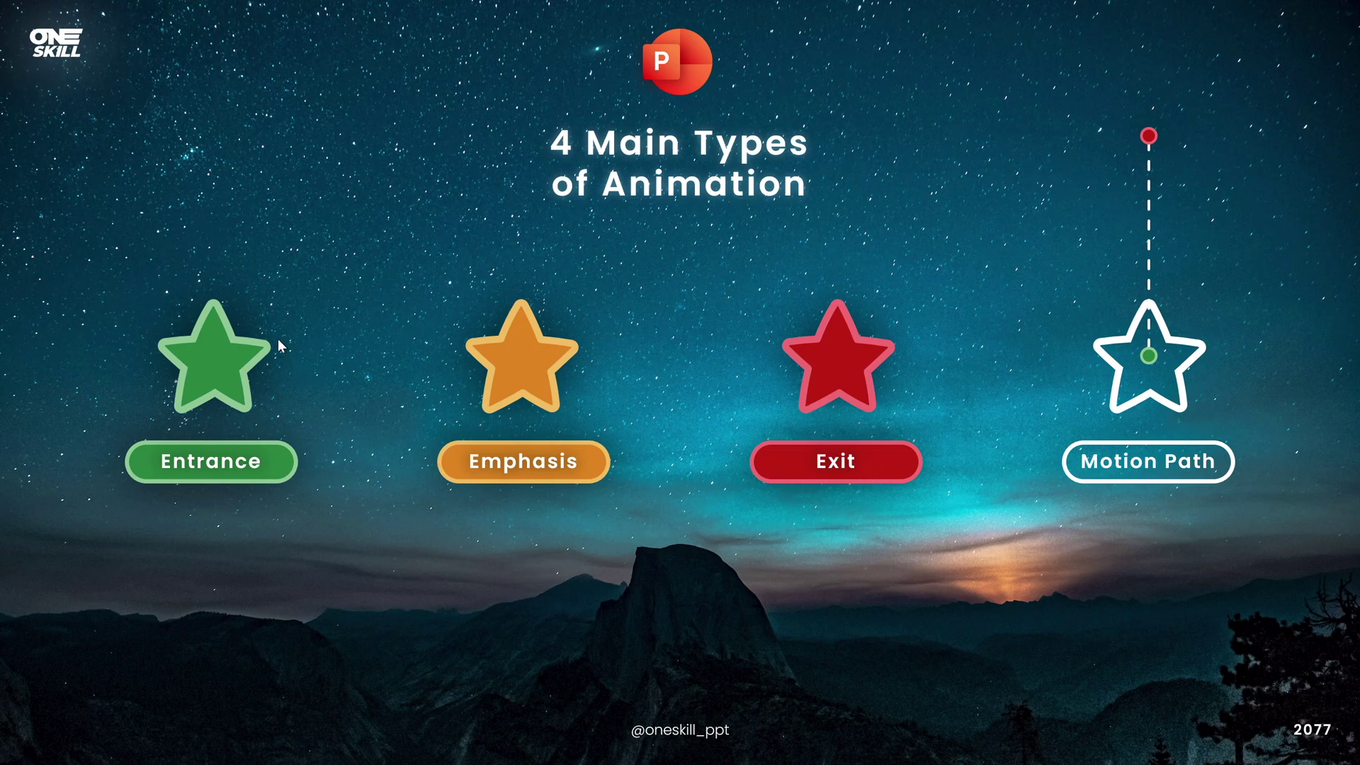
- Play the green Entrance star's and orange Emphasis star's animations in the slide show
{"action": "left_click", "coordinate": [284, 464]}
{"action": "left_click", "coordinate": [284, 469]}
{"action": "left_click", "coordinate": [594, 464]}
{"action": "left_click", "coordinate": [591, 461]}
{"action": "left_click", "coordinate": [591, 459]}
- Play the red Exit and white Motion Path star animations, then end the show
{"action": "left_click", "coordinate": [886, 471]}
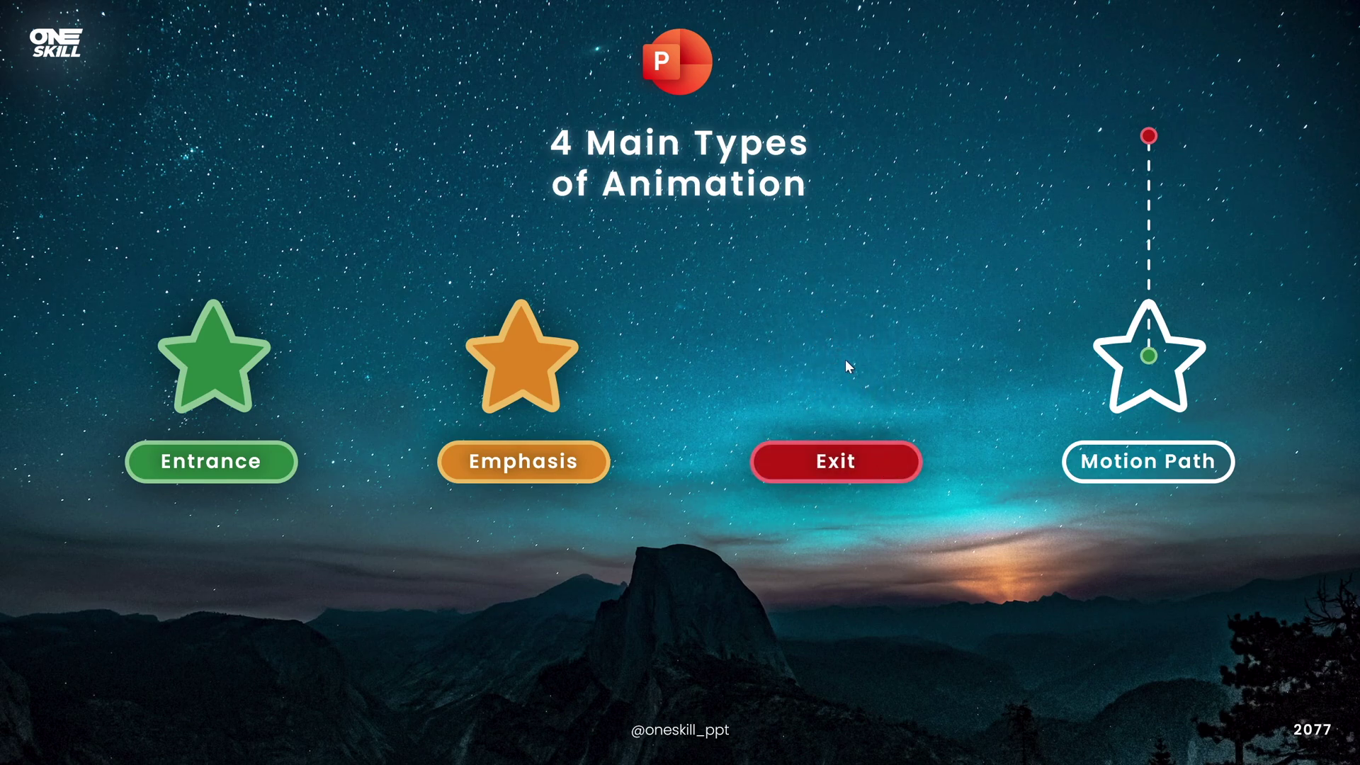
{"action": "left_click", "coordinate": [892, 465]}
{"action": "left_click", "coordinate": [1213, 468]}
{"action": "left_click", "coordinate": [1207, 461]}
{"action": "key", "text": "Escape"}
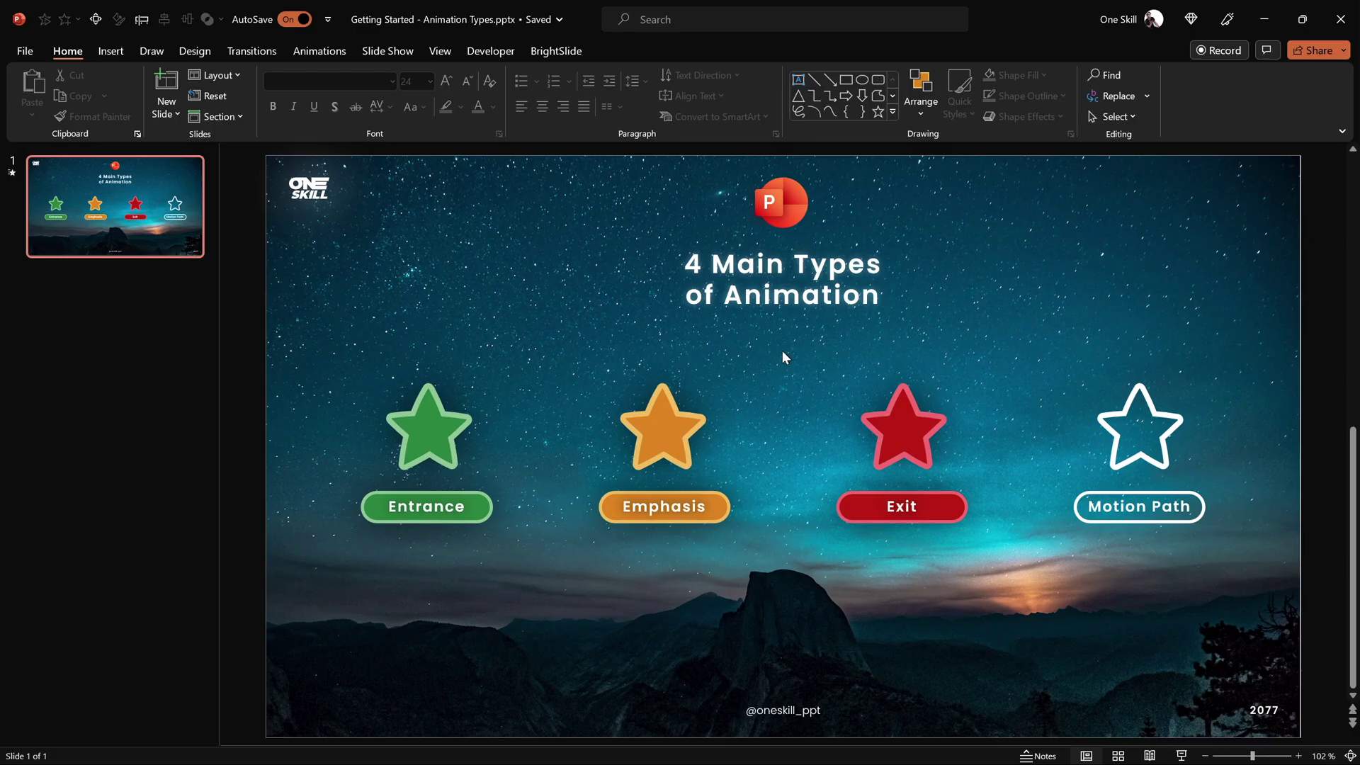
- Select the green Entrance star and show its effects on the Animations tab
{"action": "left_click", "coordinate": [428, 429]}
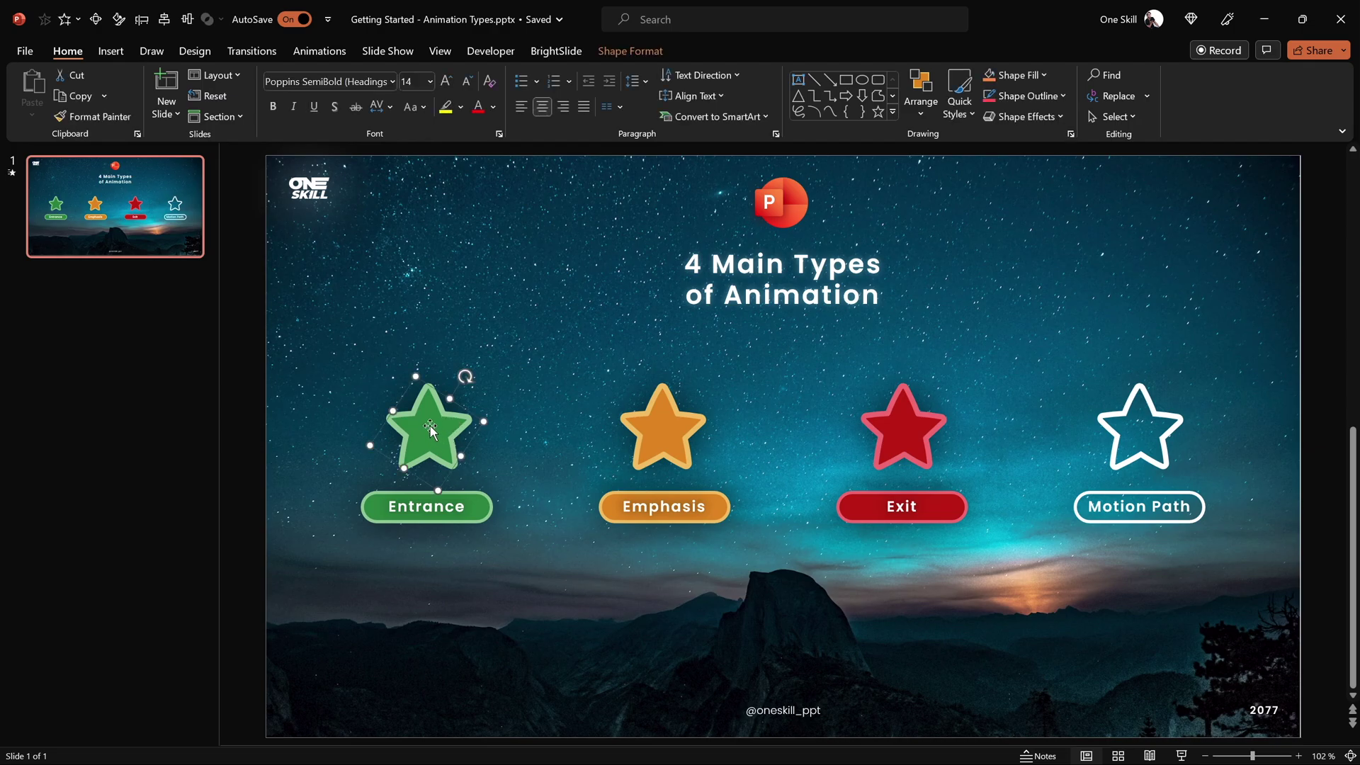
{"action": "left_click", "coordinate": [746, 295]}
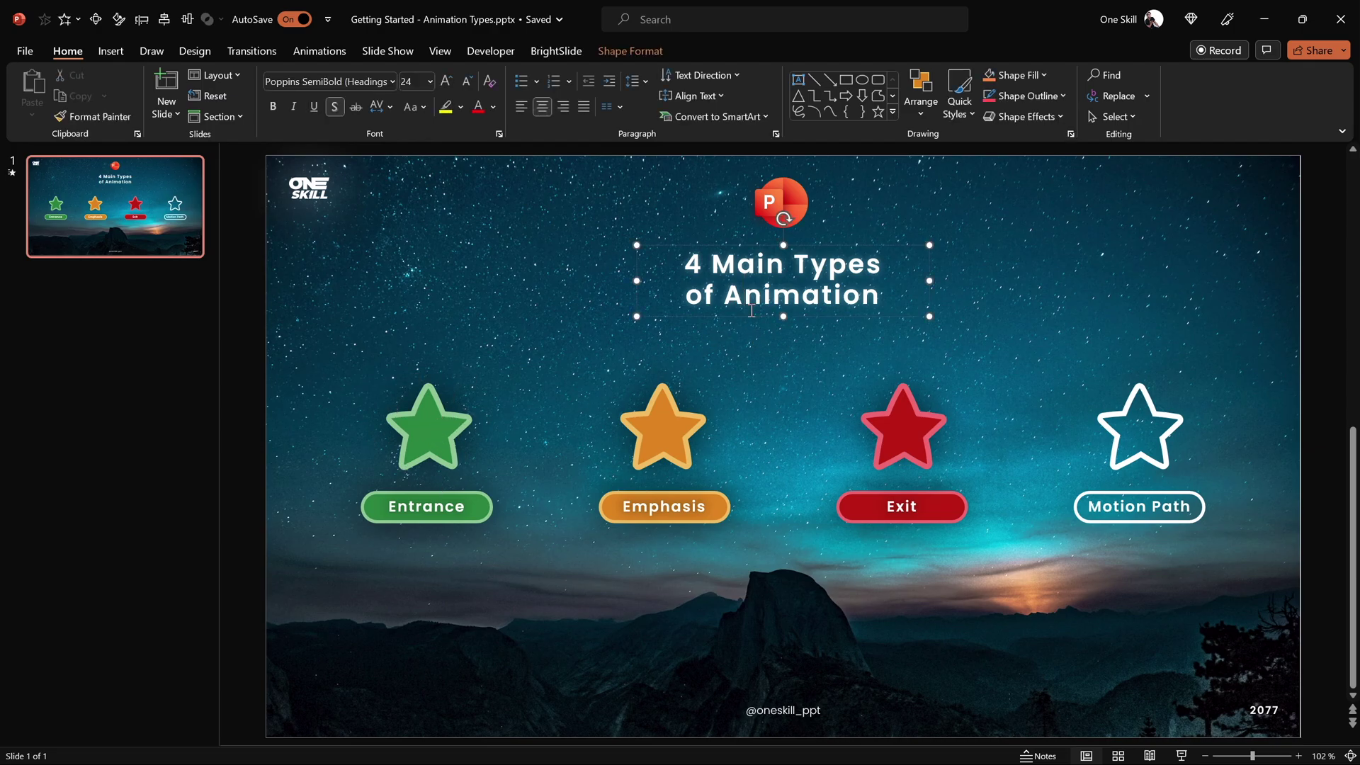
{"action": "left_click", "coordinate": [561, 352]}
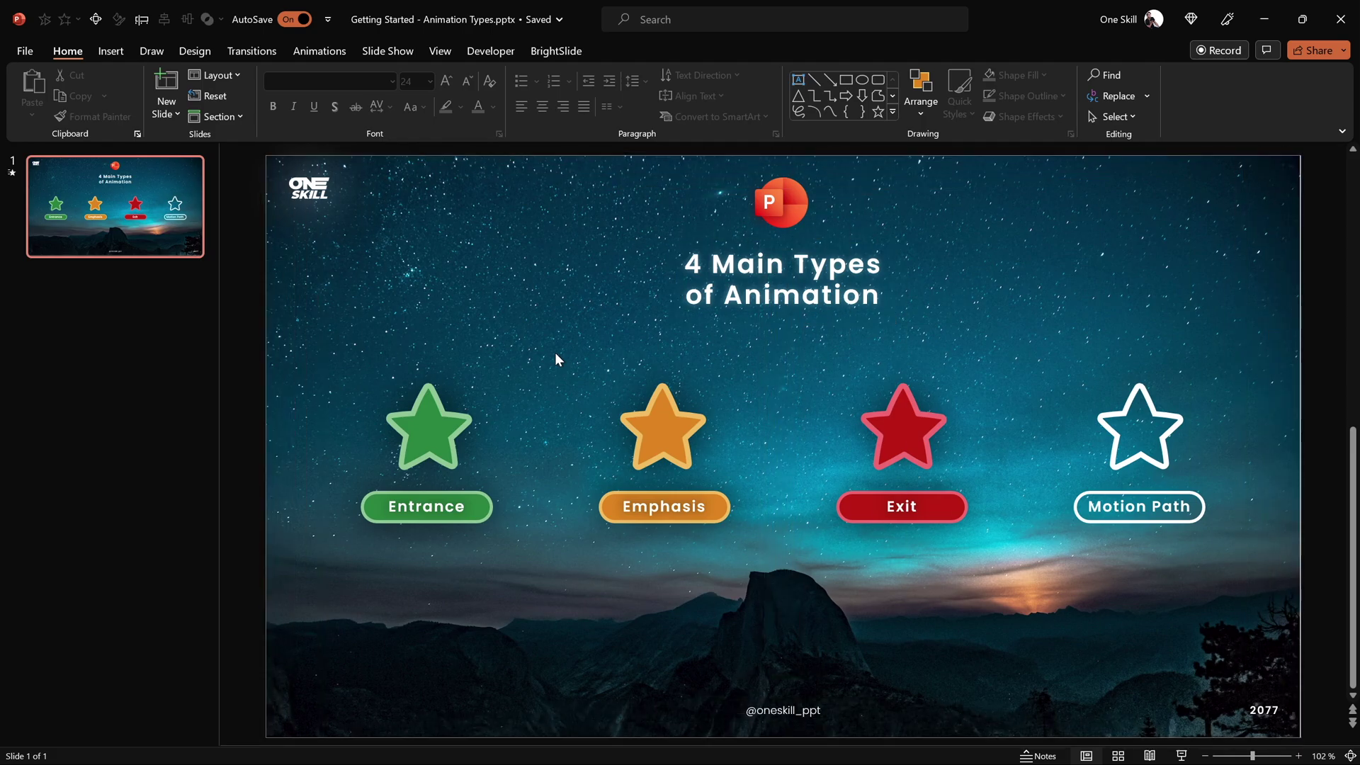
{"action": "left_click", "coordinate": [433, 430]}
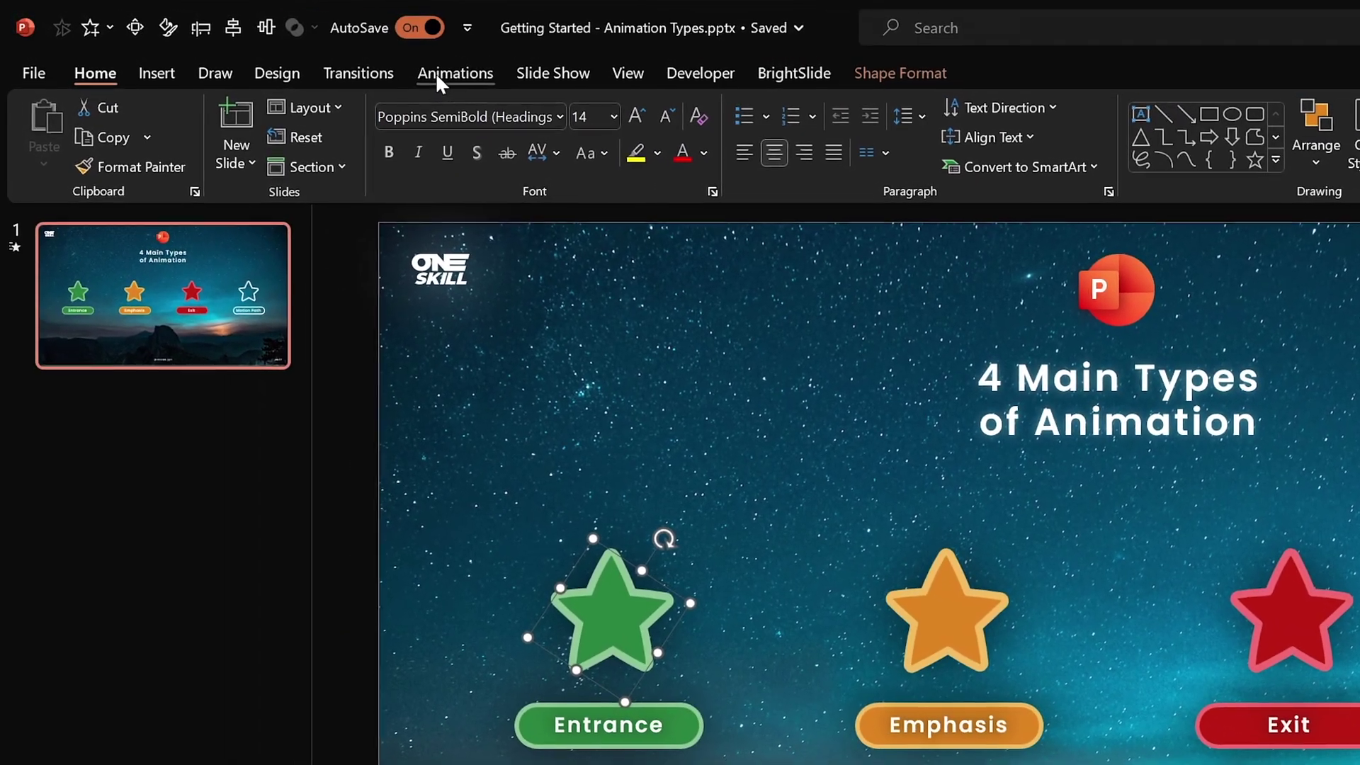
{"action": "left_click", "coordinate": [459, 75]}
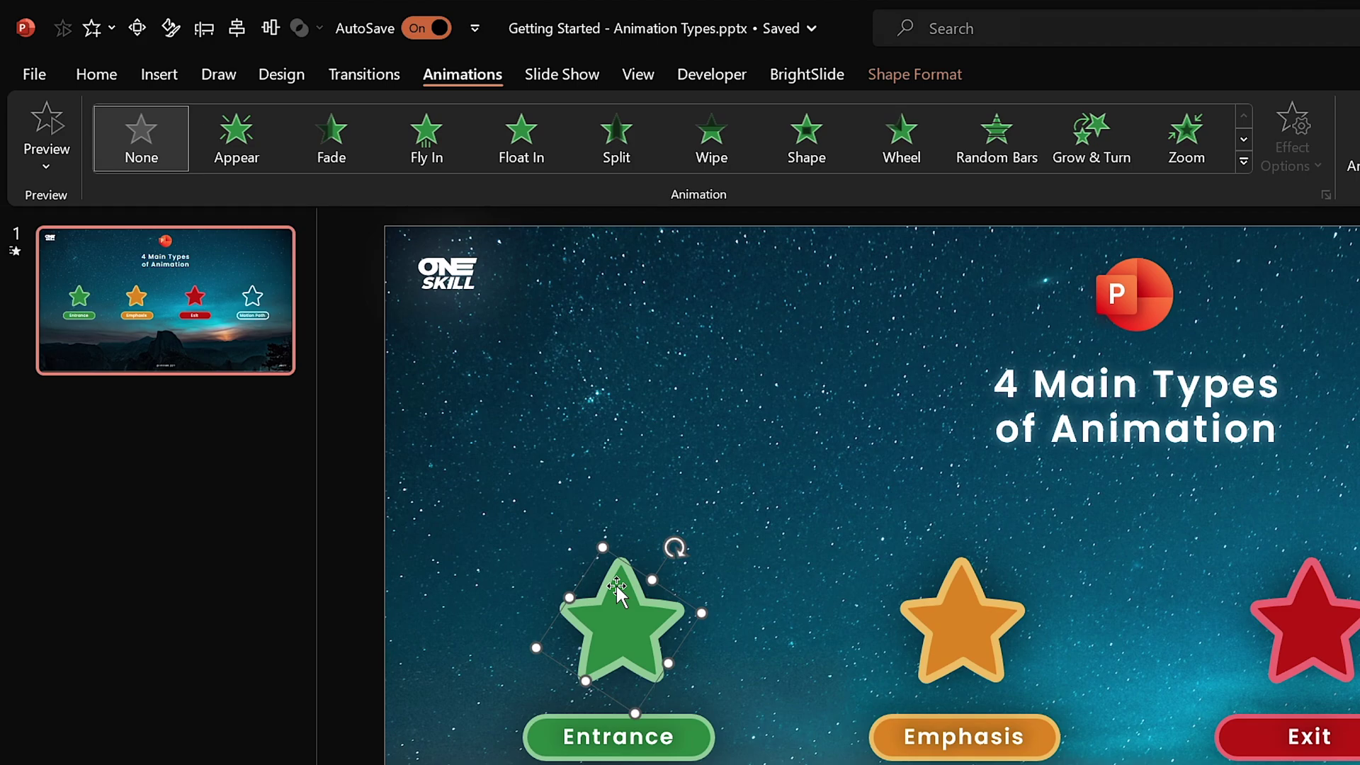
{"action": "left_click", "coordinate": [1243, 162]}
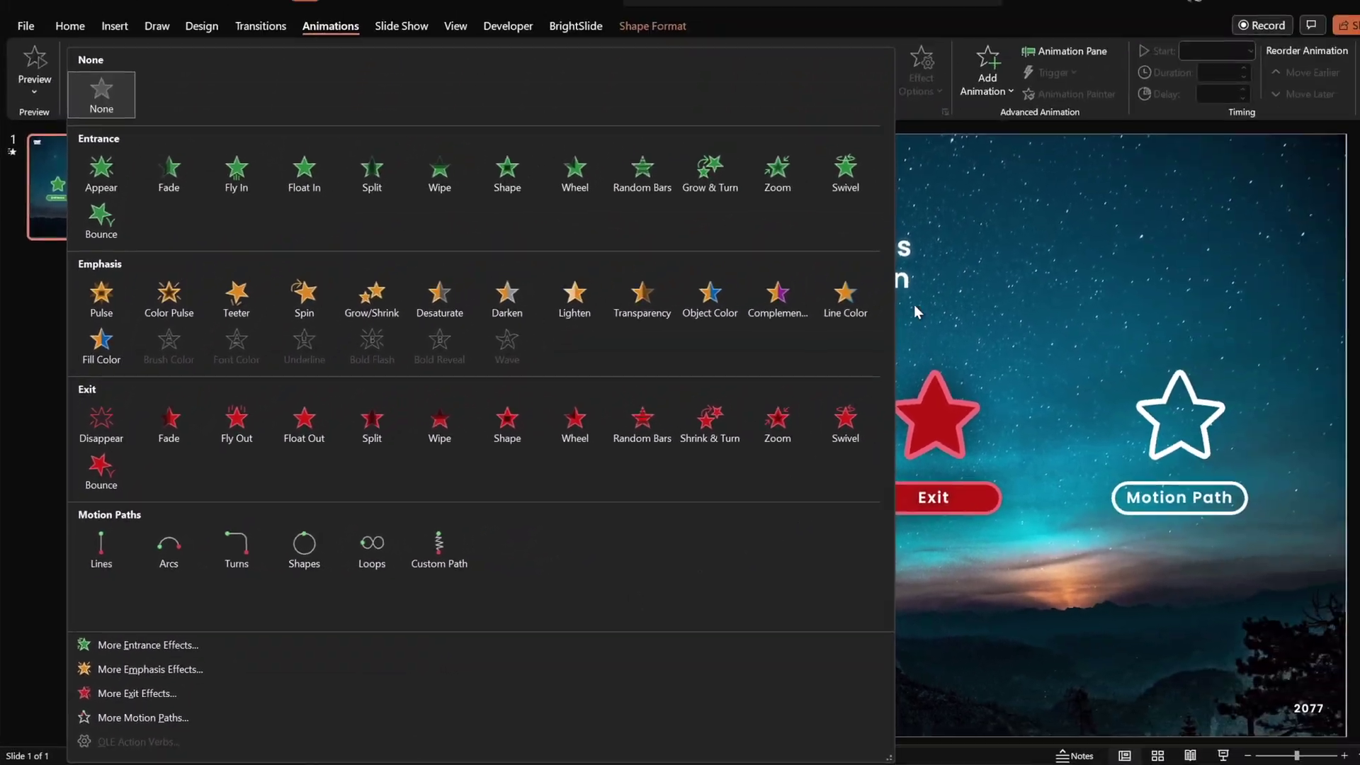
{"action": "left_click", "coordinate": [1231, 81]}
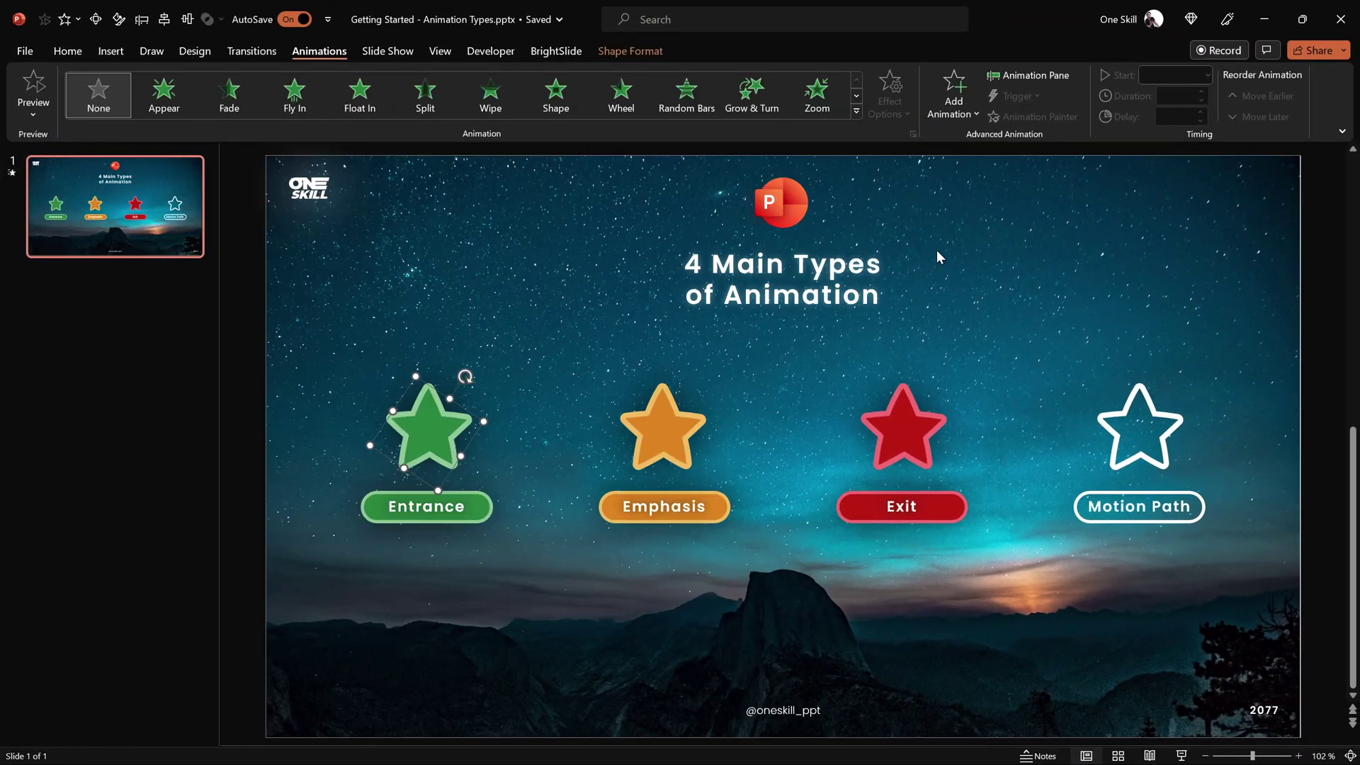
- Try Fade, Fly In and Float In on the green star, check Preview options, and keep Fly In
{"action": "left_click", "coordinate": [229, 95]}
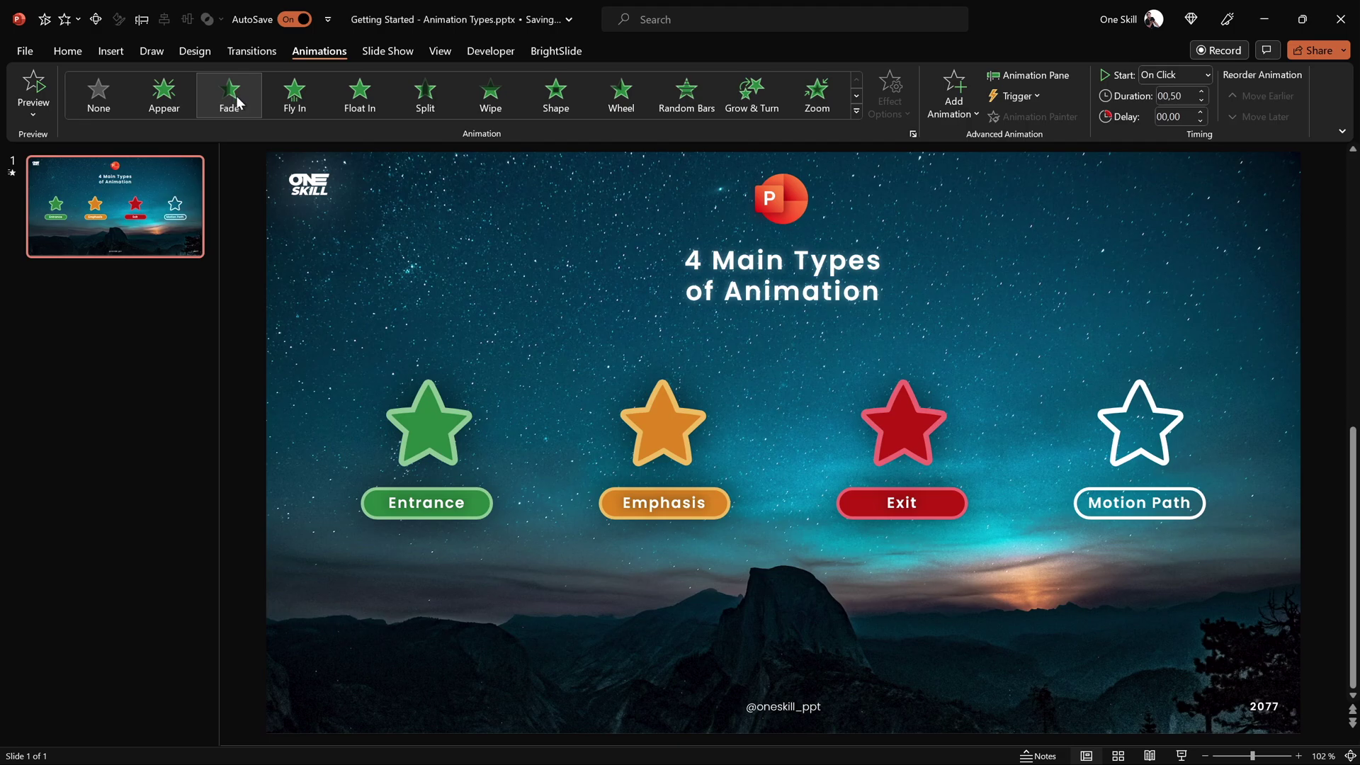
{"action": "left_click", "coordinate": [299, 101]}
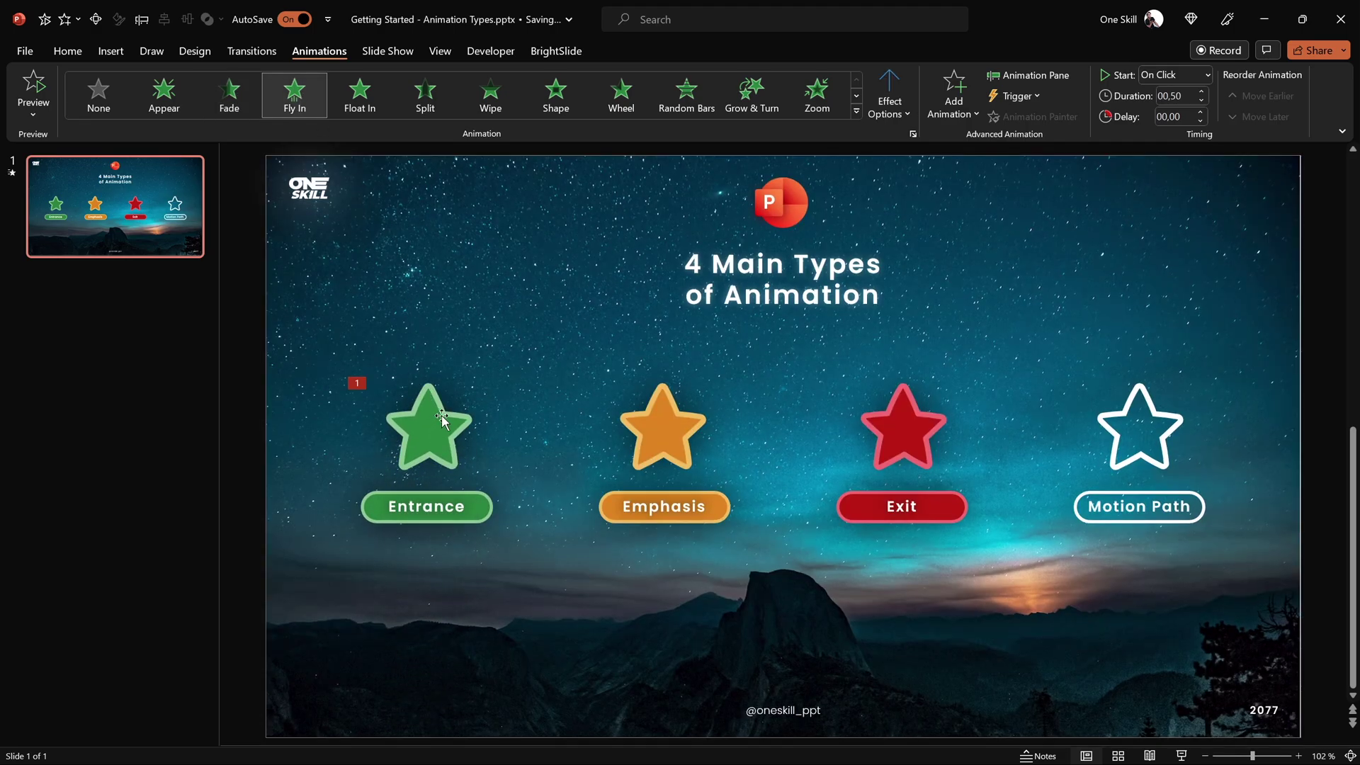
{"action": "left_click", "coordinate": [364, 99]}
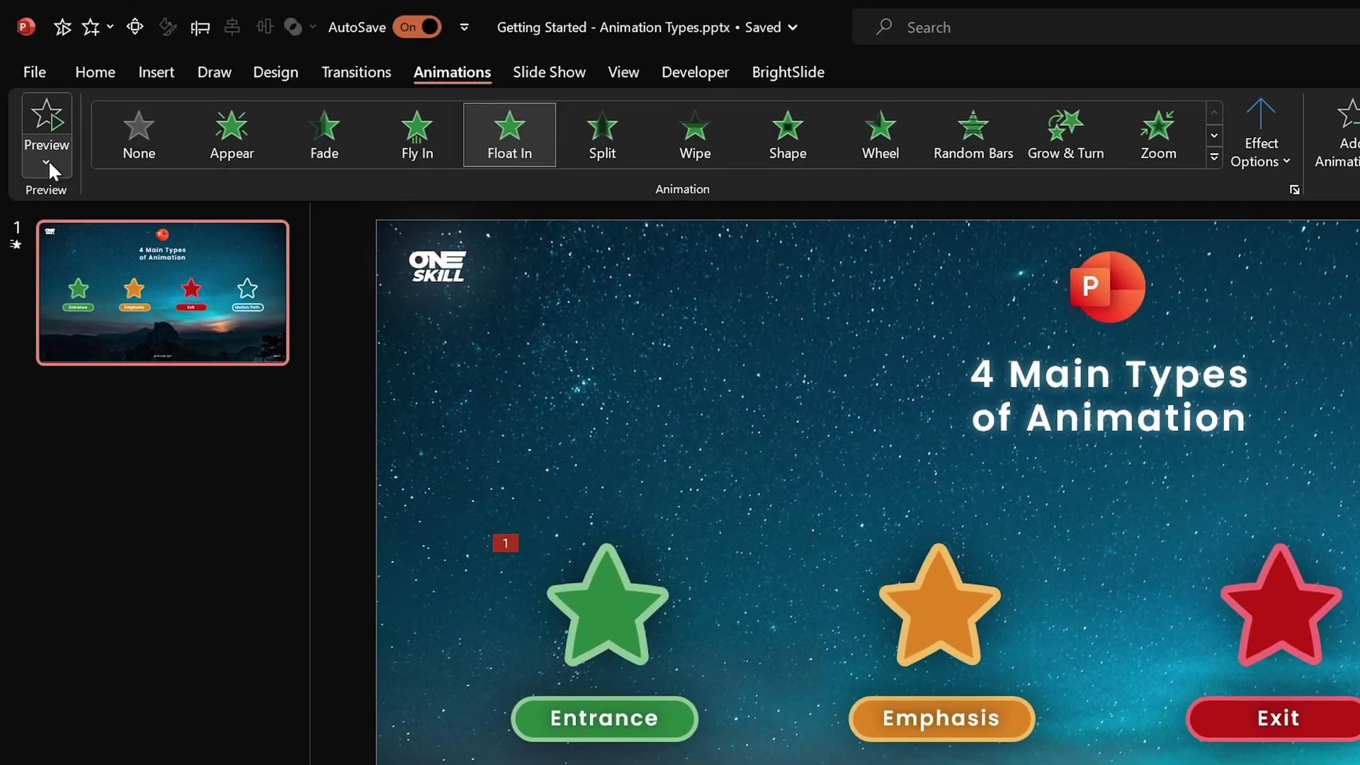
{"action": "left_click", "coordinate": [33, 113]}
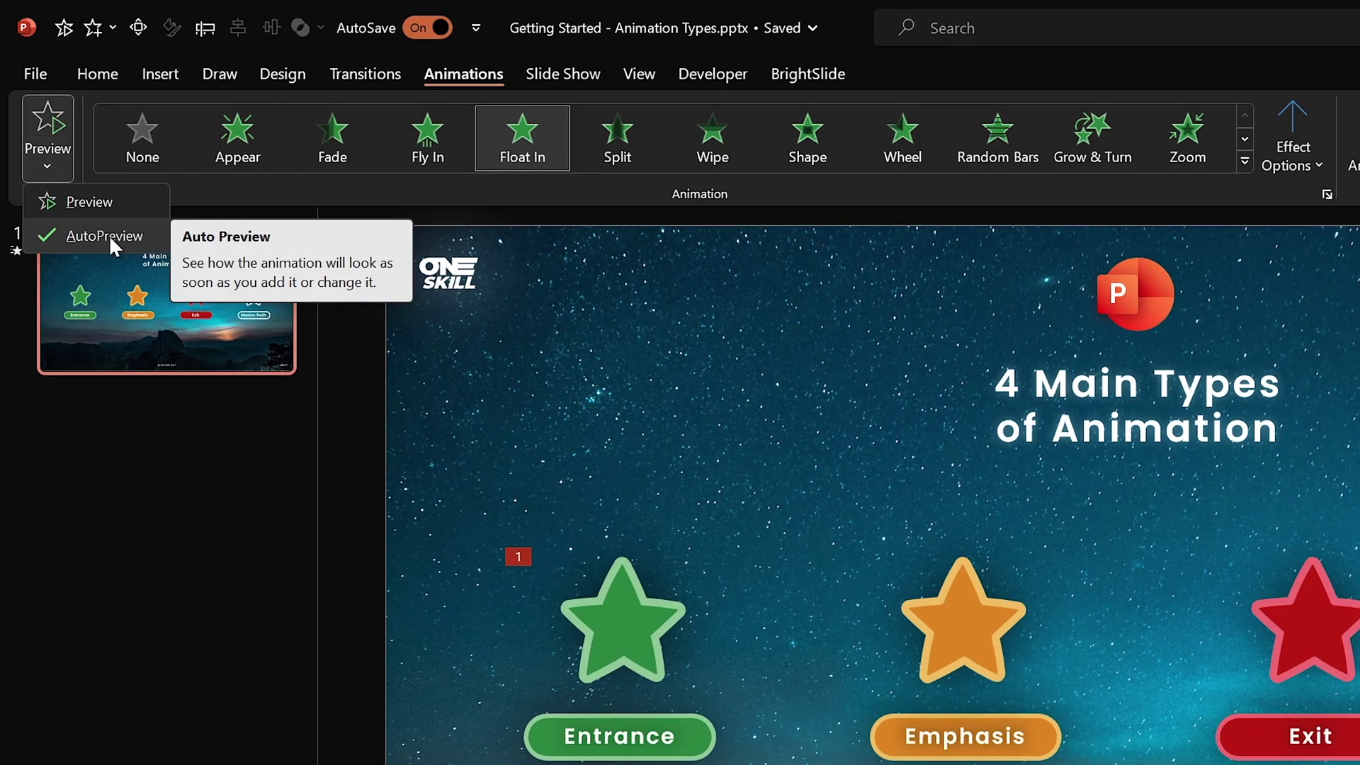
{"action": "left_click", "coordinate": [521, 152]}
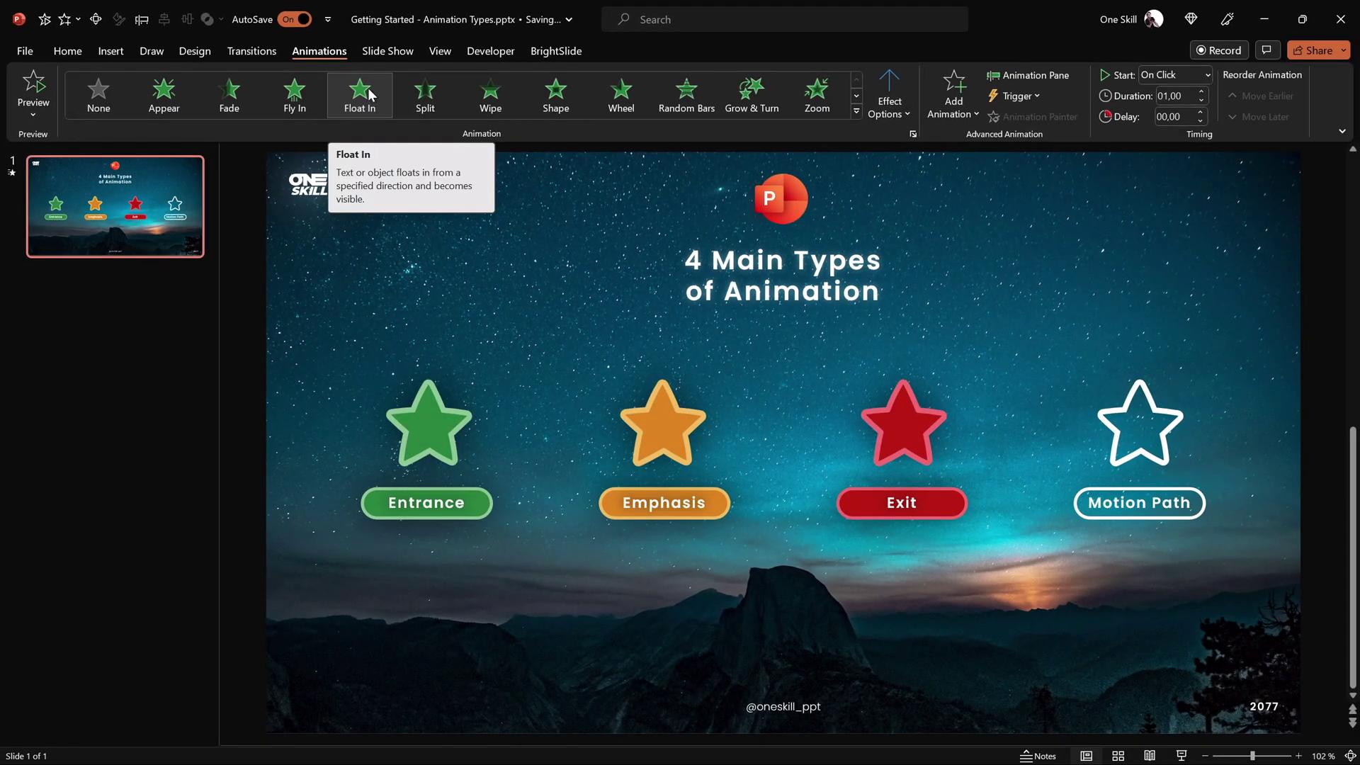
{"action": "left_click", "coordinate": [297, 98]}
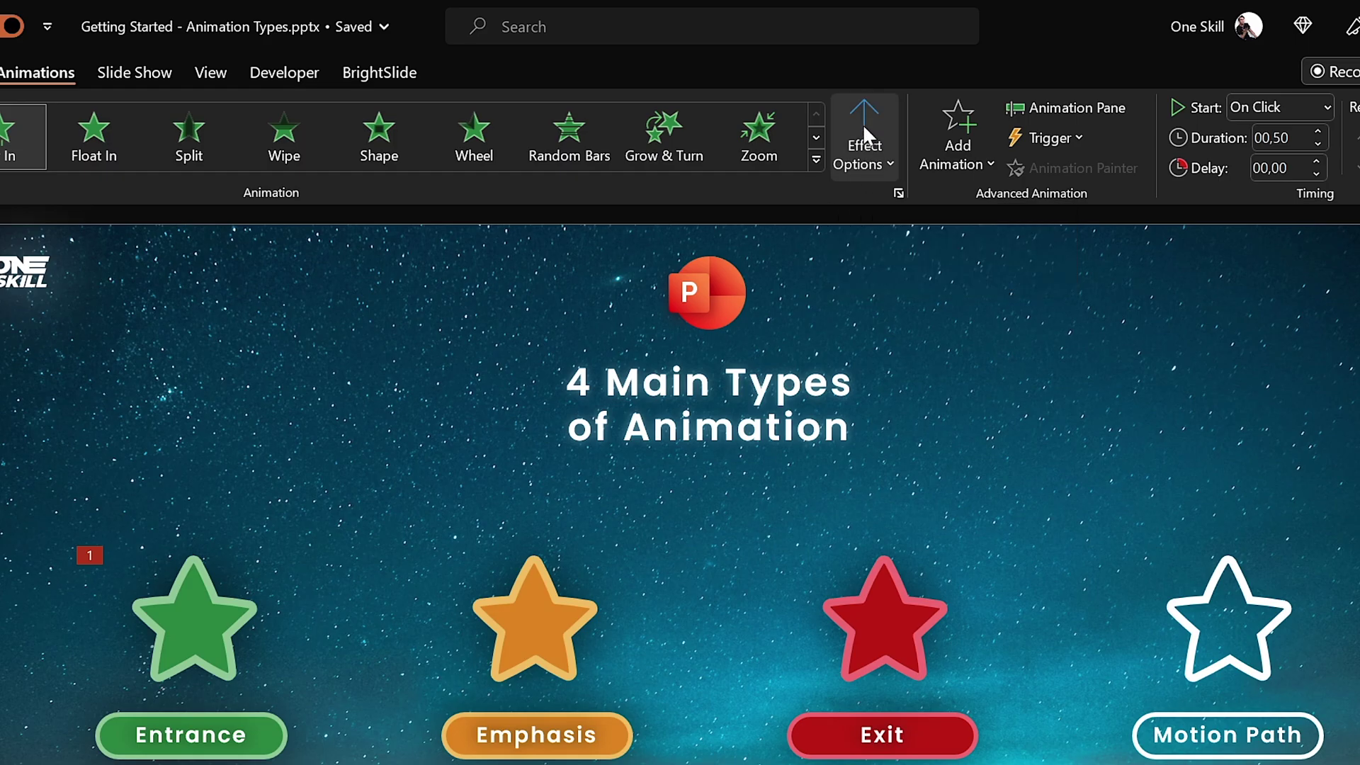
- Make the green star fly in From Top, then bring up More Entrance Effects
{"action": "left_click", "coordinate": [879, 151]}
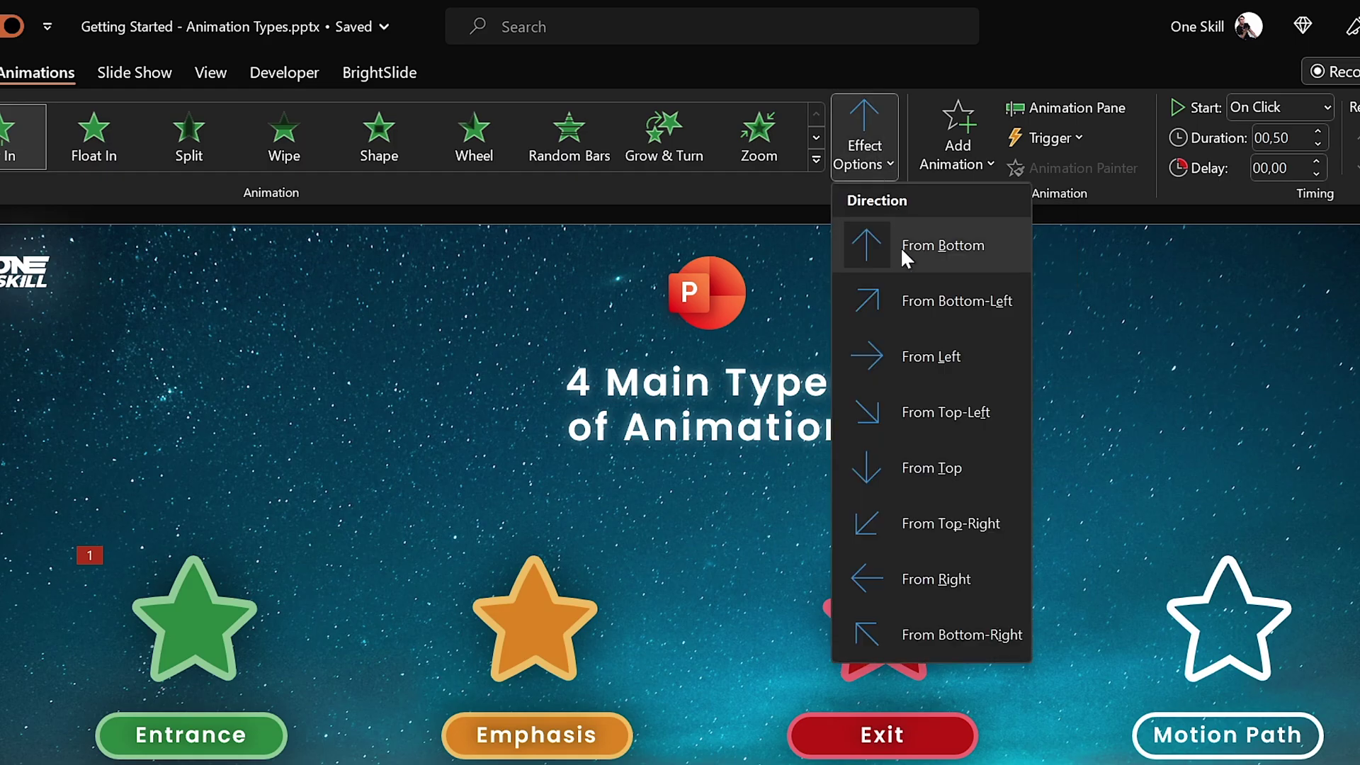
{"action": "left_click", "coordinate": [982, 467]}
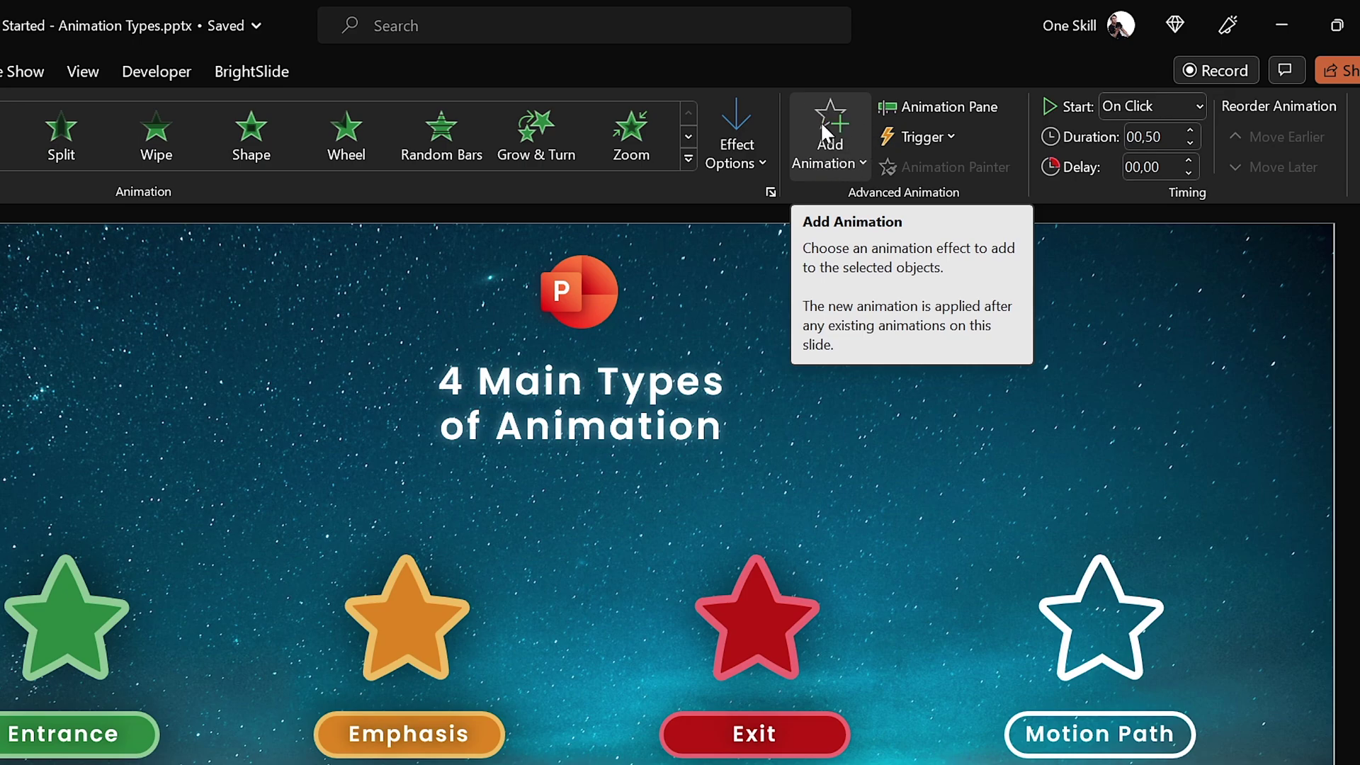
{"action": "left_click", "coordinate": [845, 148]}
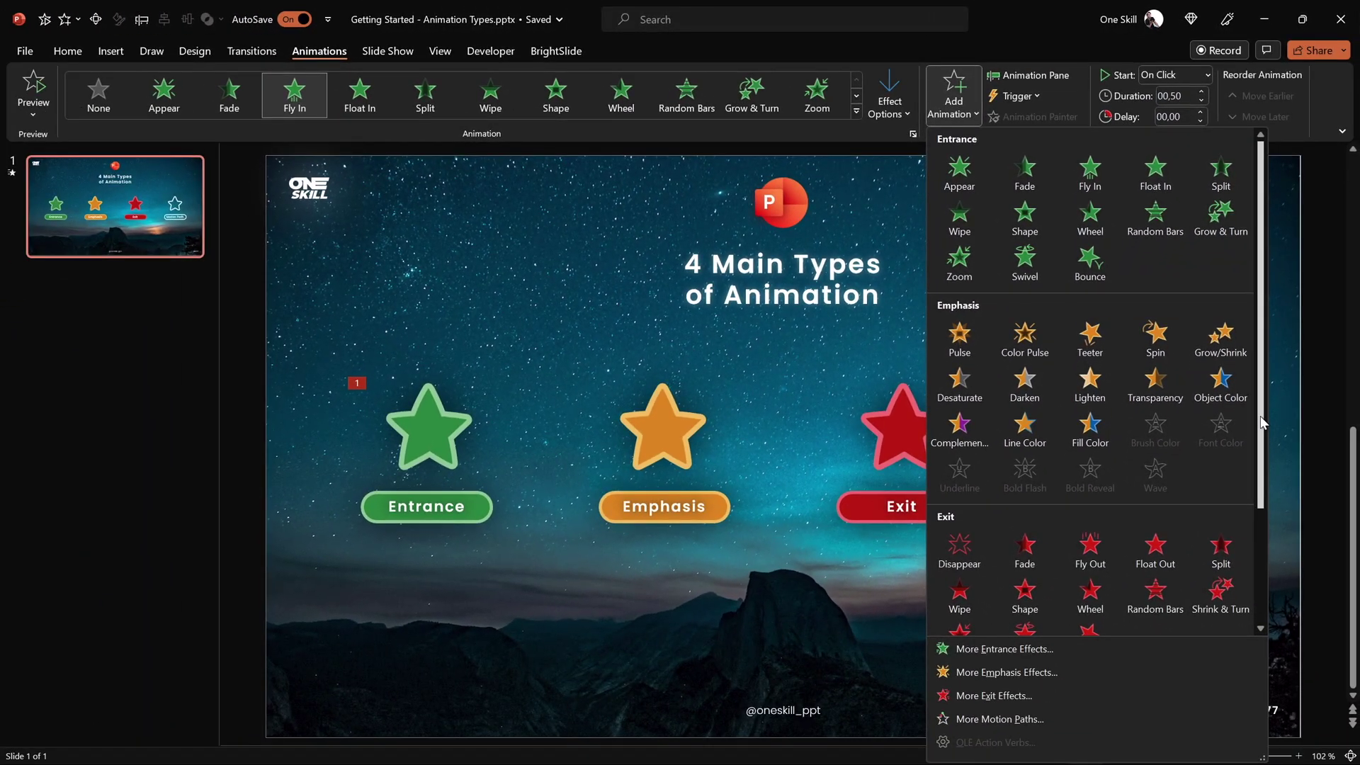
{"action": "scroll", "coordinate": [1261, 423], "scroll_direction": "down", "scroll_amount": 3}
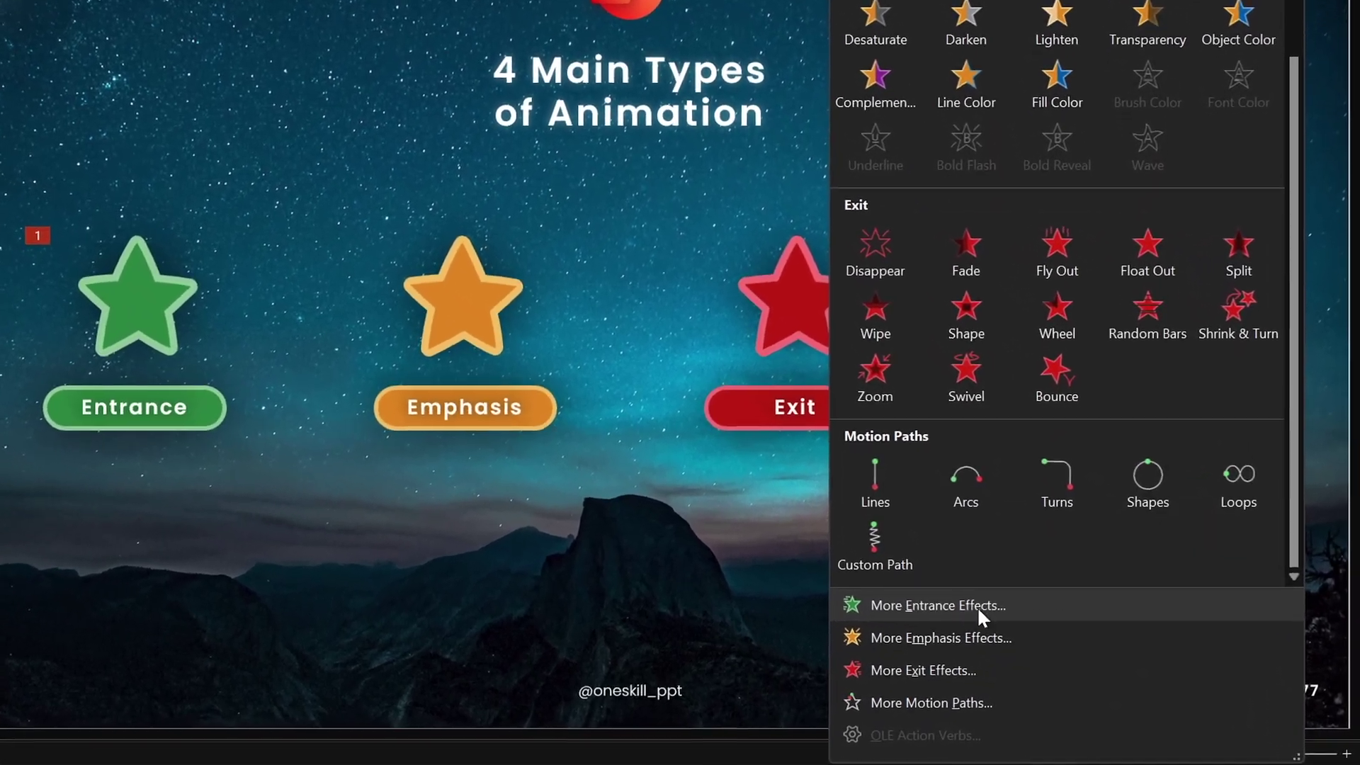
{"action": "left_click", "coordinate": [1021, 599]}
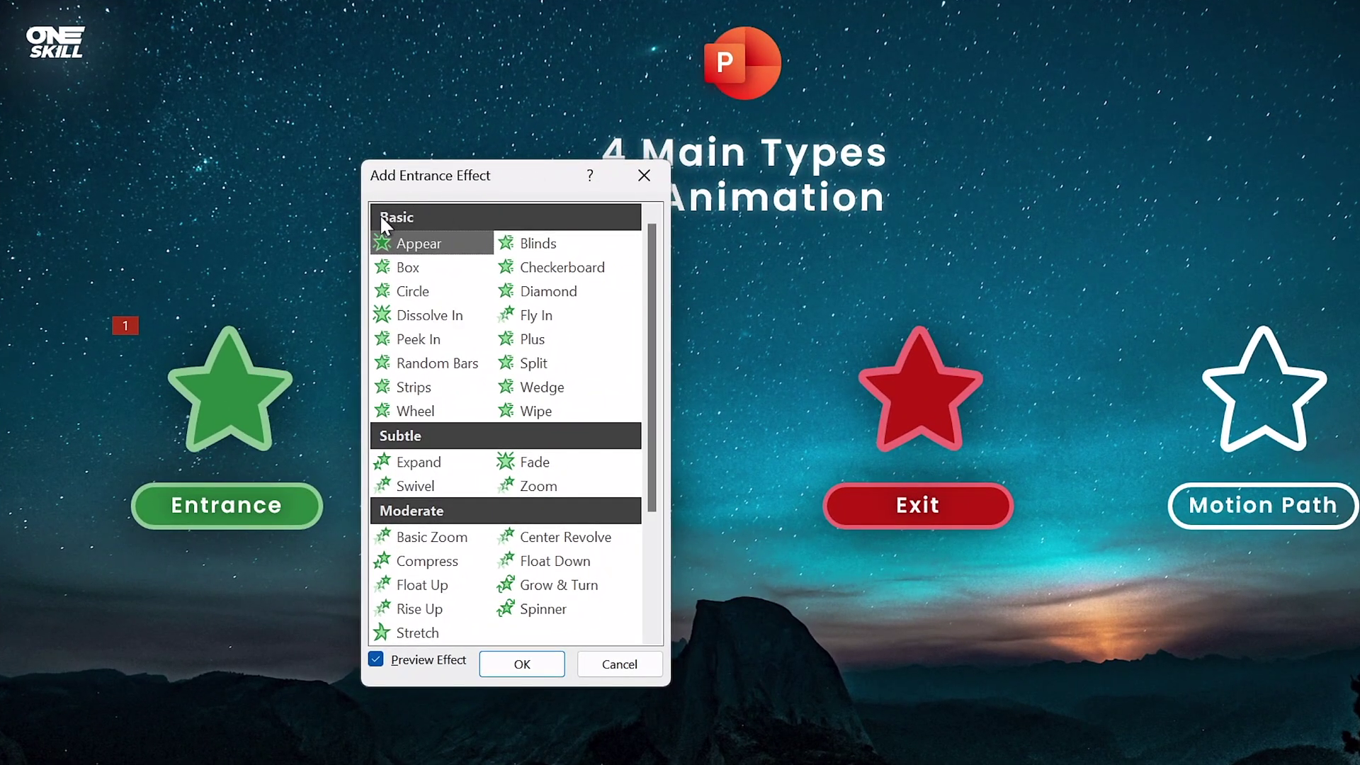
- Preview the Box, Circle, Dissolve In and Fly In entrances on the green star
{"action": "scroll", "coordinate": [654, 303], "scroll_direction": "down", "scroll_amount": 2}
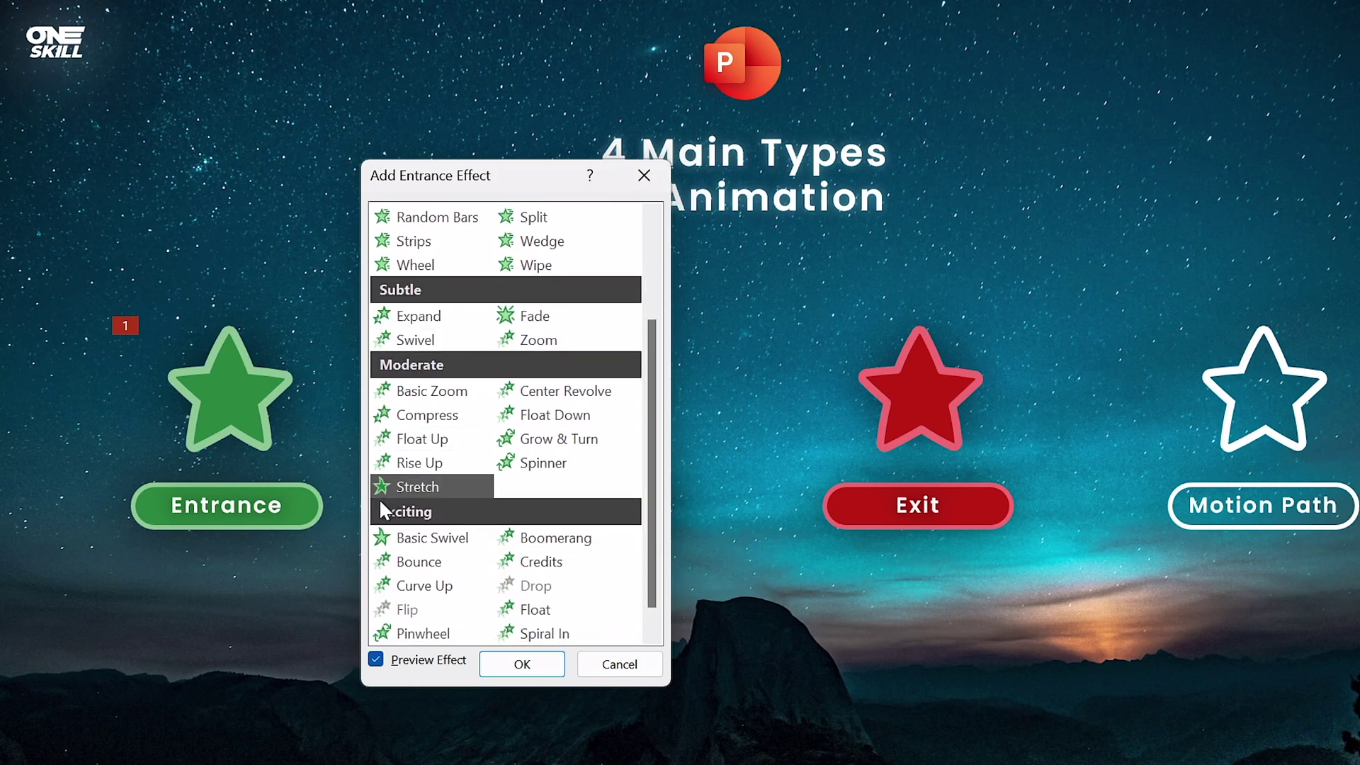
{"action": "left_click_drag", "start_coordinate": [647, 444], "coordinate": [672, 290]}
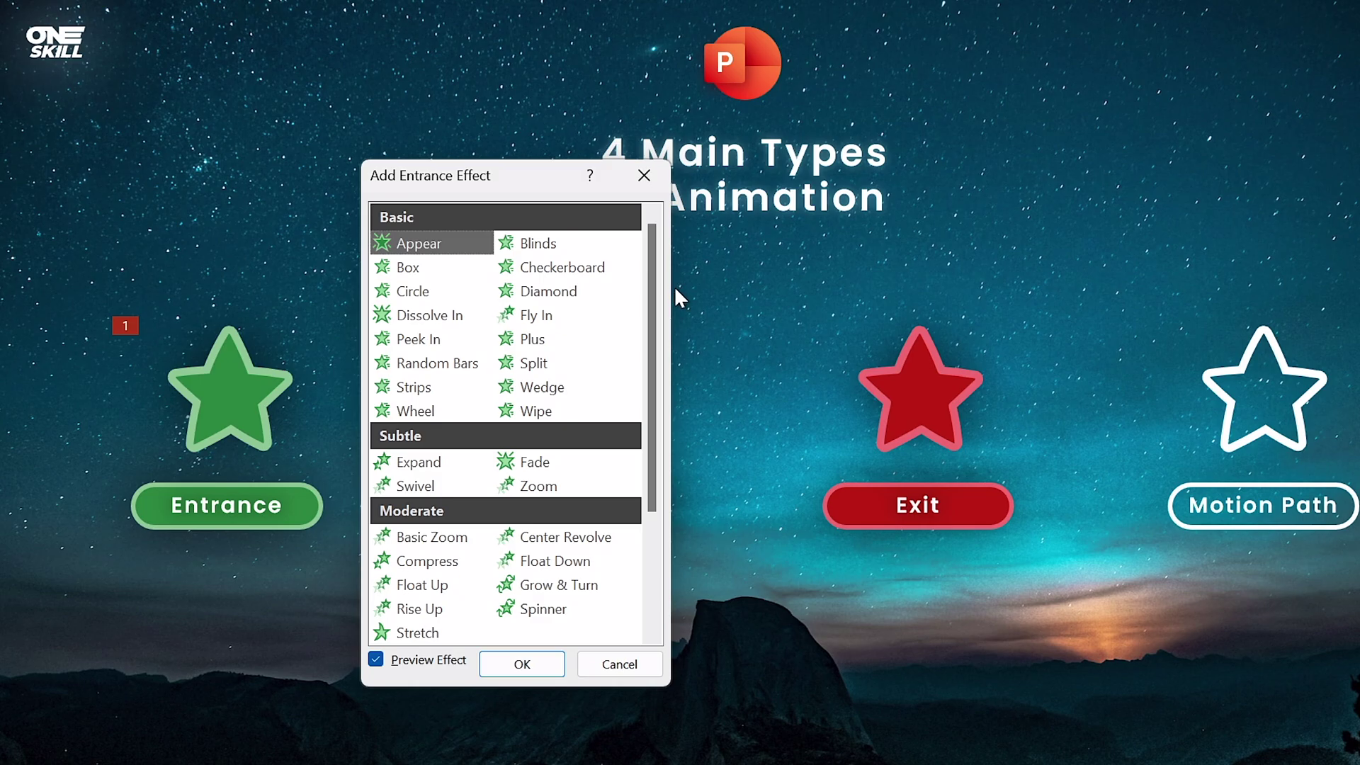
{"action": "left_click", "coordinate": [408, 269]}
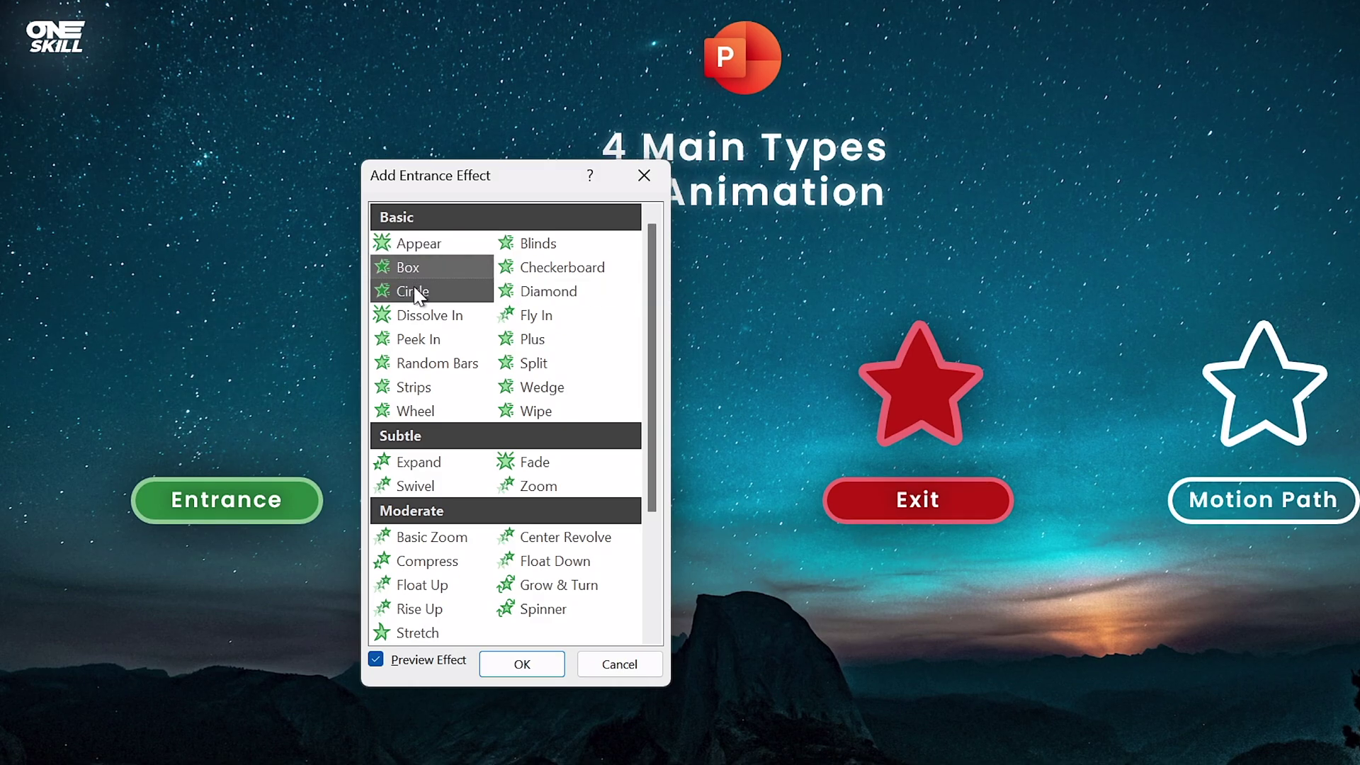
{"action": "left_click", "coordinate": [419, 296]}
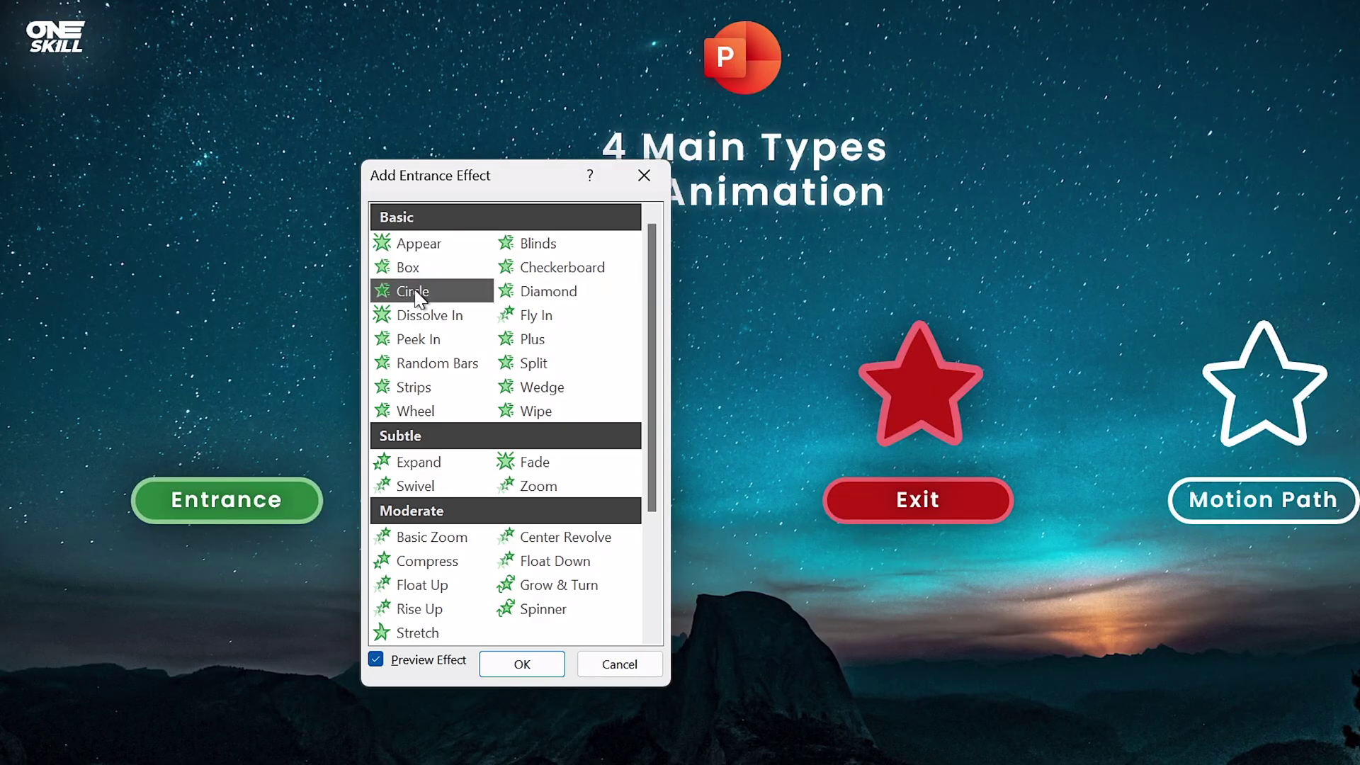
{"action": "left_click", "coordinate": [429, 317]}
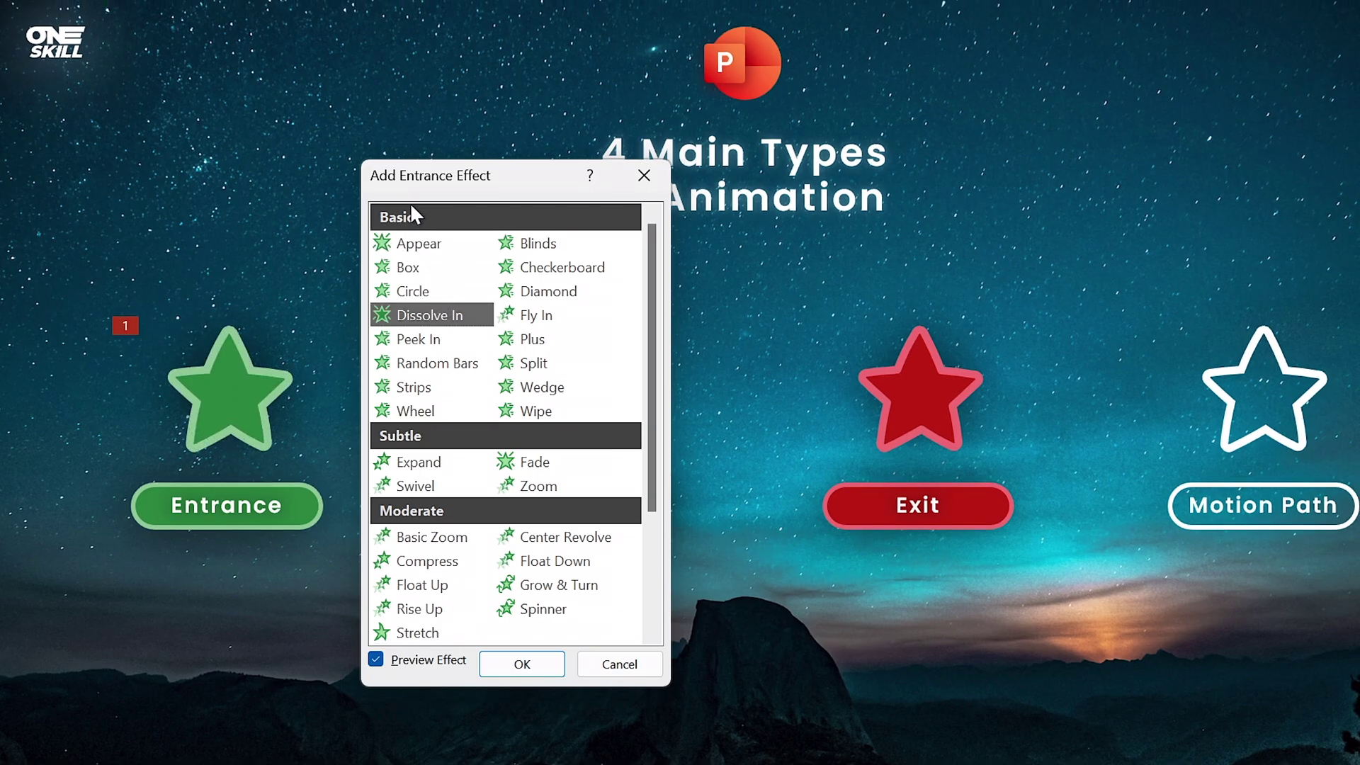
{"action": "left_click", "coordinate": [547, 319]}
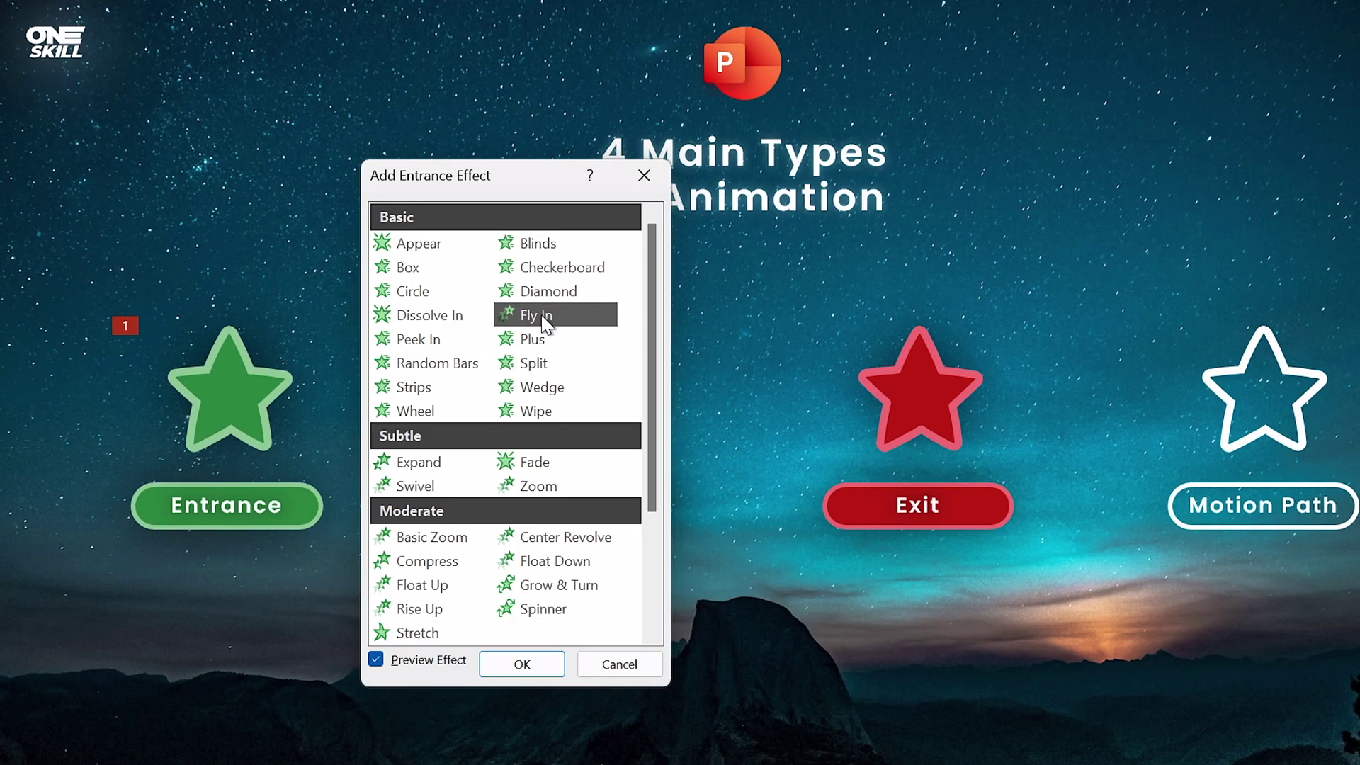
- Preview Fade, Zoom, Basic Zoom, Float Down and Pinwheel, then cancel without changes
{"action": "scroll", "coordinate": [648, 333], "scroll_direction": "down", "scroll_amount": 2}
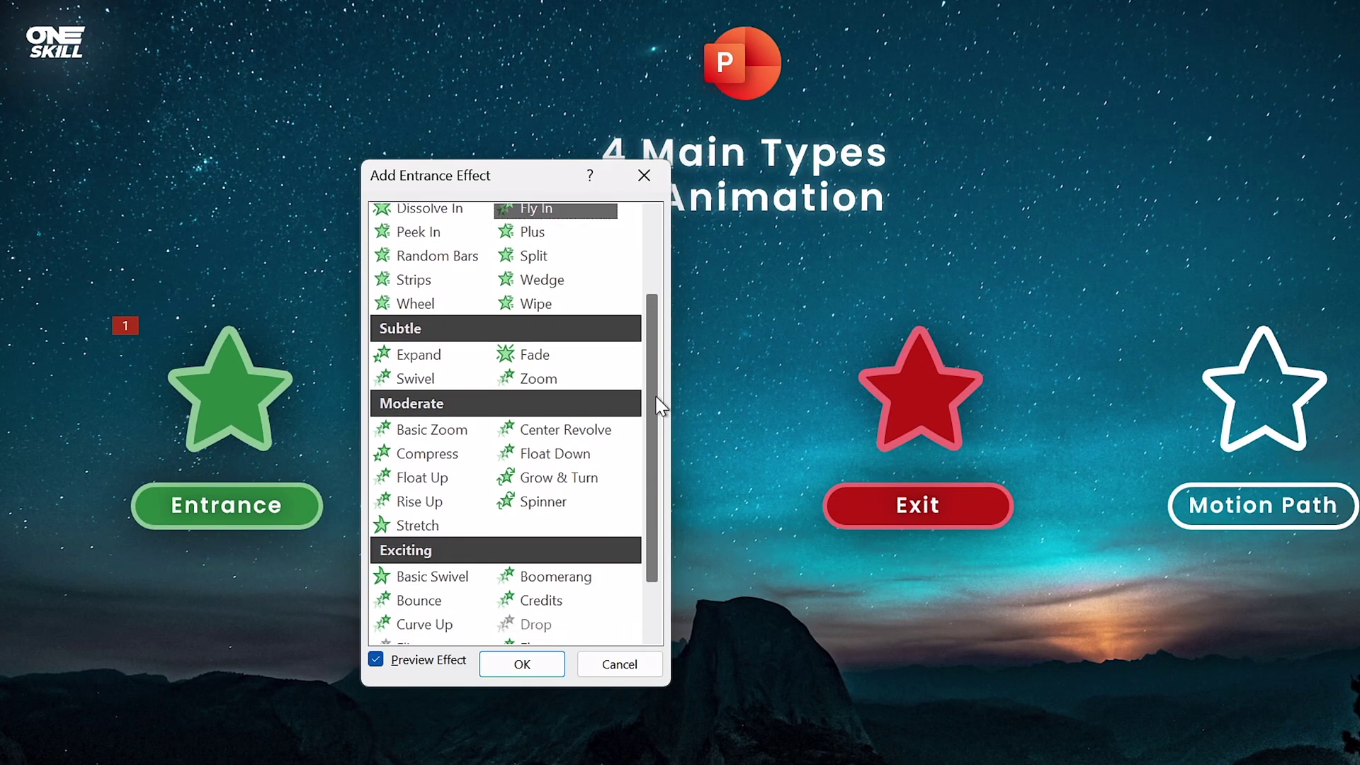
{"action": "left_click", "coordinate": [538, 349]}
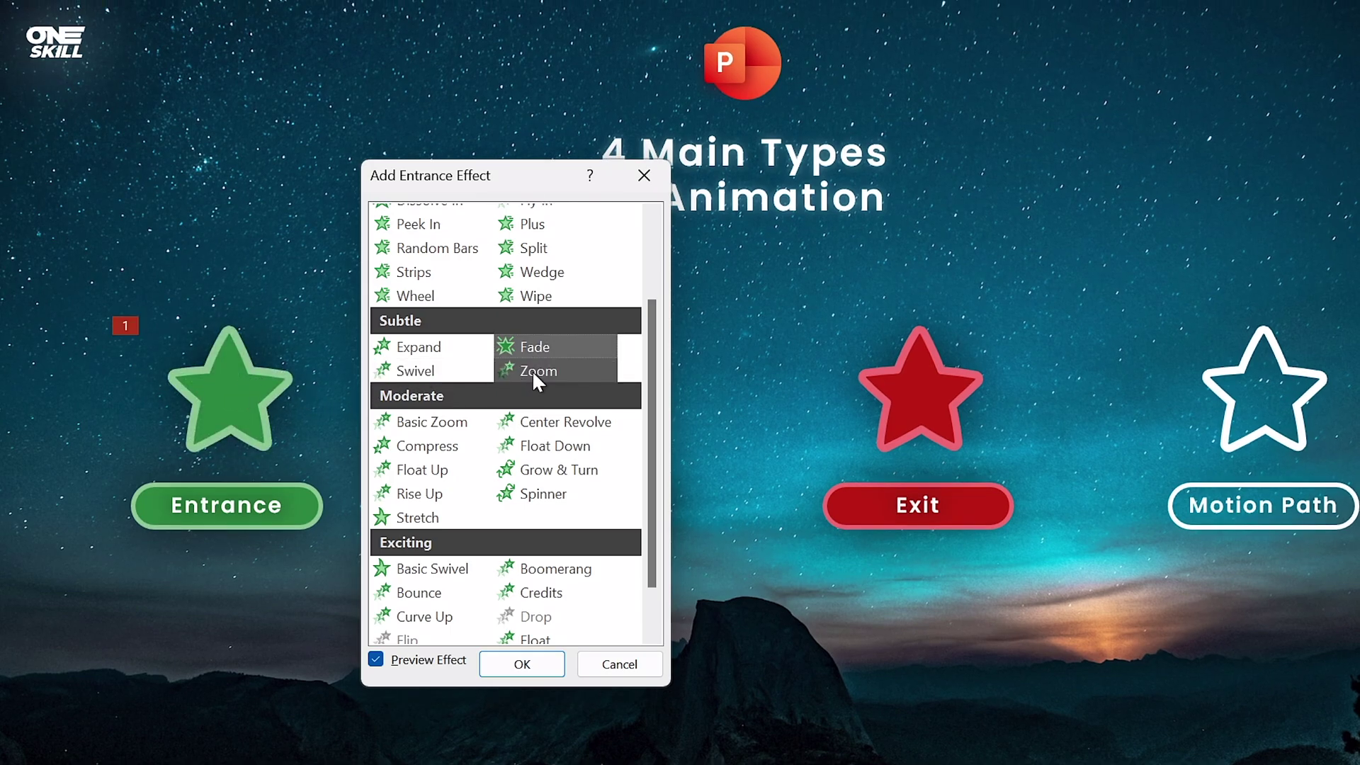
{"action": "left_click", "coordinate": [534, 370]}
{"action": "left_click_drag", "start_coordinate": [651, 398], "coordinate": [663, 439]}
{"action": "left_click", "coordinate": [433, 366]}
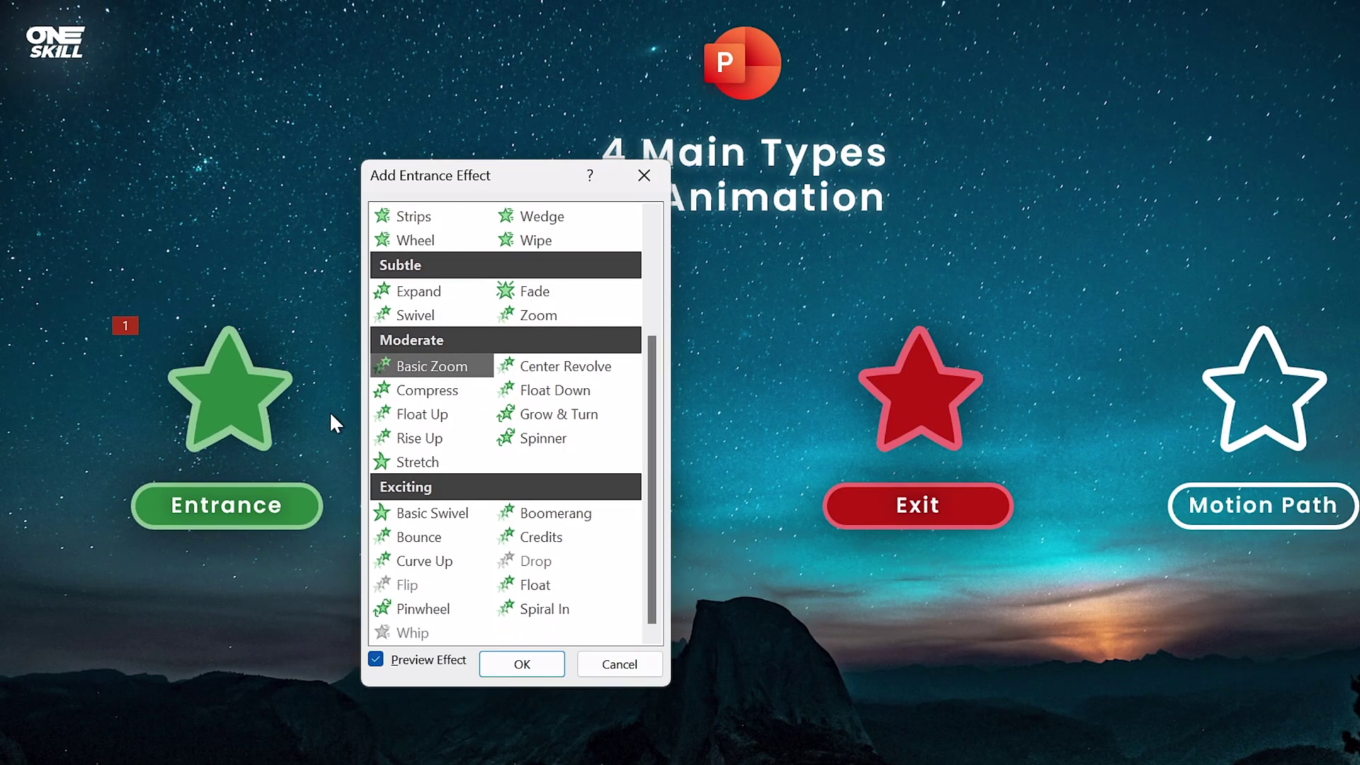
{"action": "left_click", "coordinate": [556, 392]}
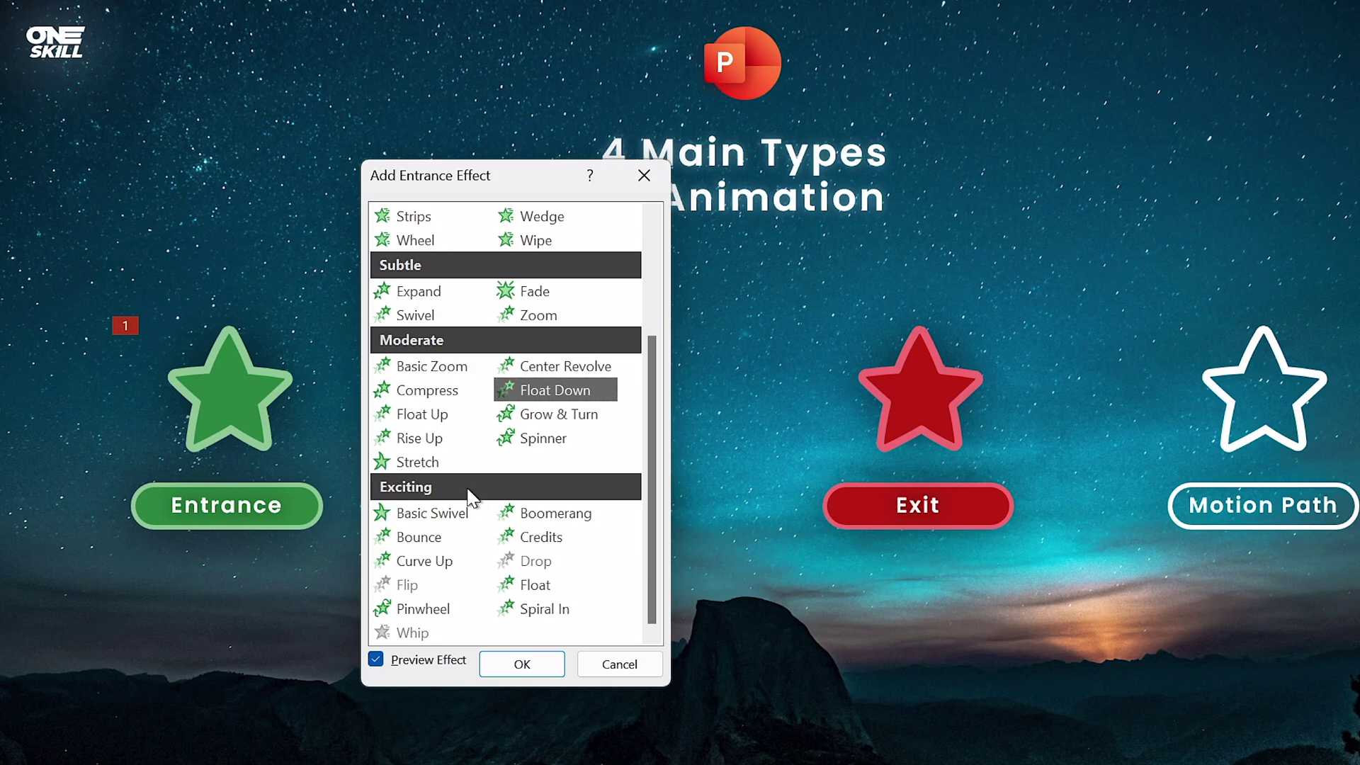
{"action": "left_click", "coordinate": [442, 606]}
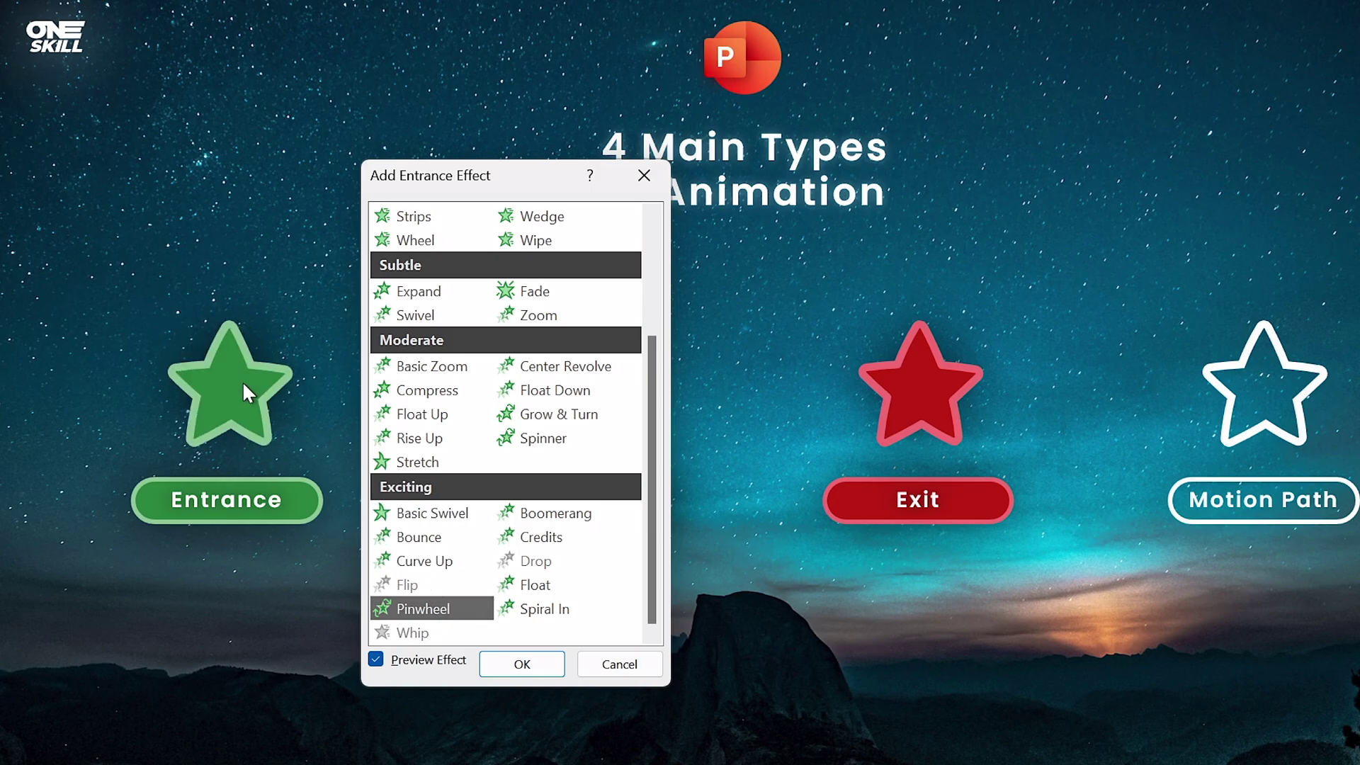
{"action": "left_click_drag", "start_coordinate": [651, 347], "coordinate": [668, 211]}
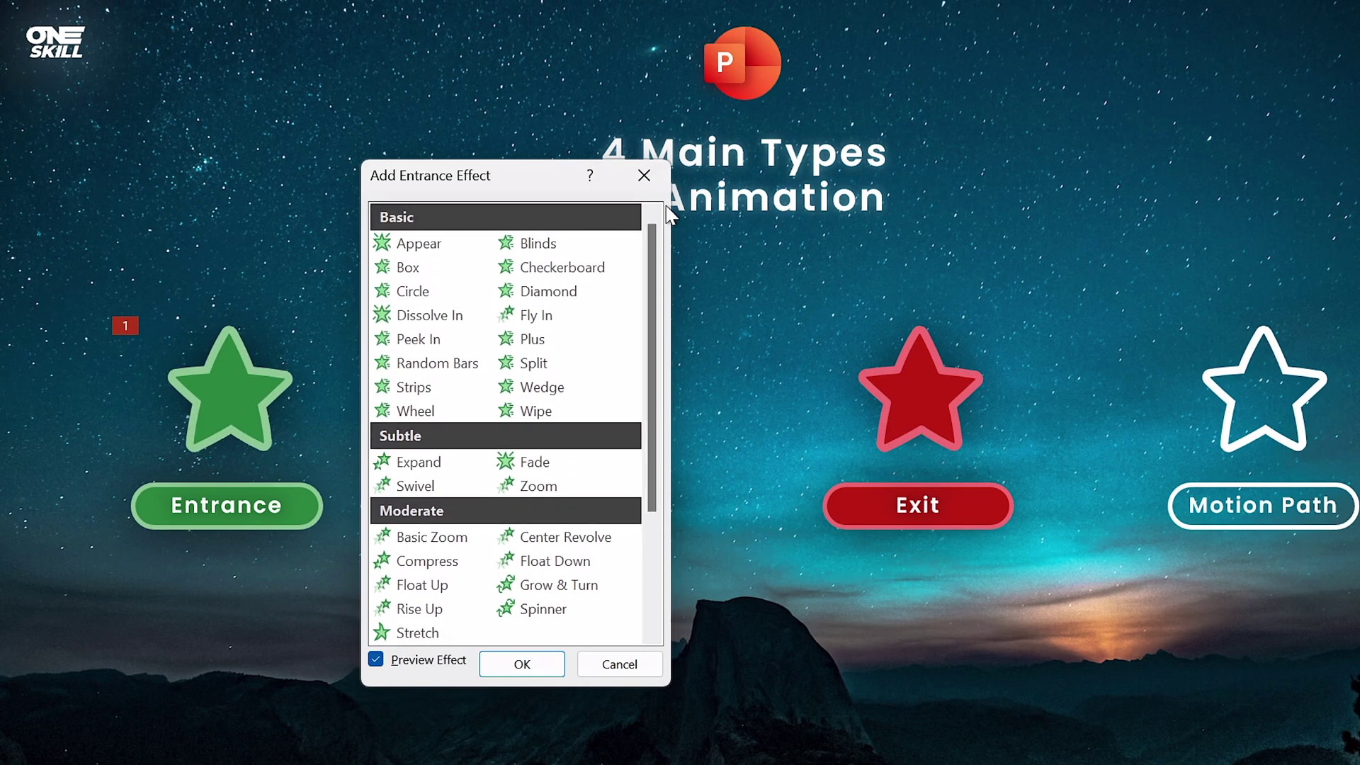
{"action": "left_click", "coordinate": [619, 662]}
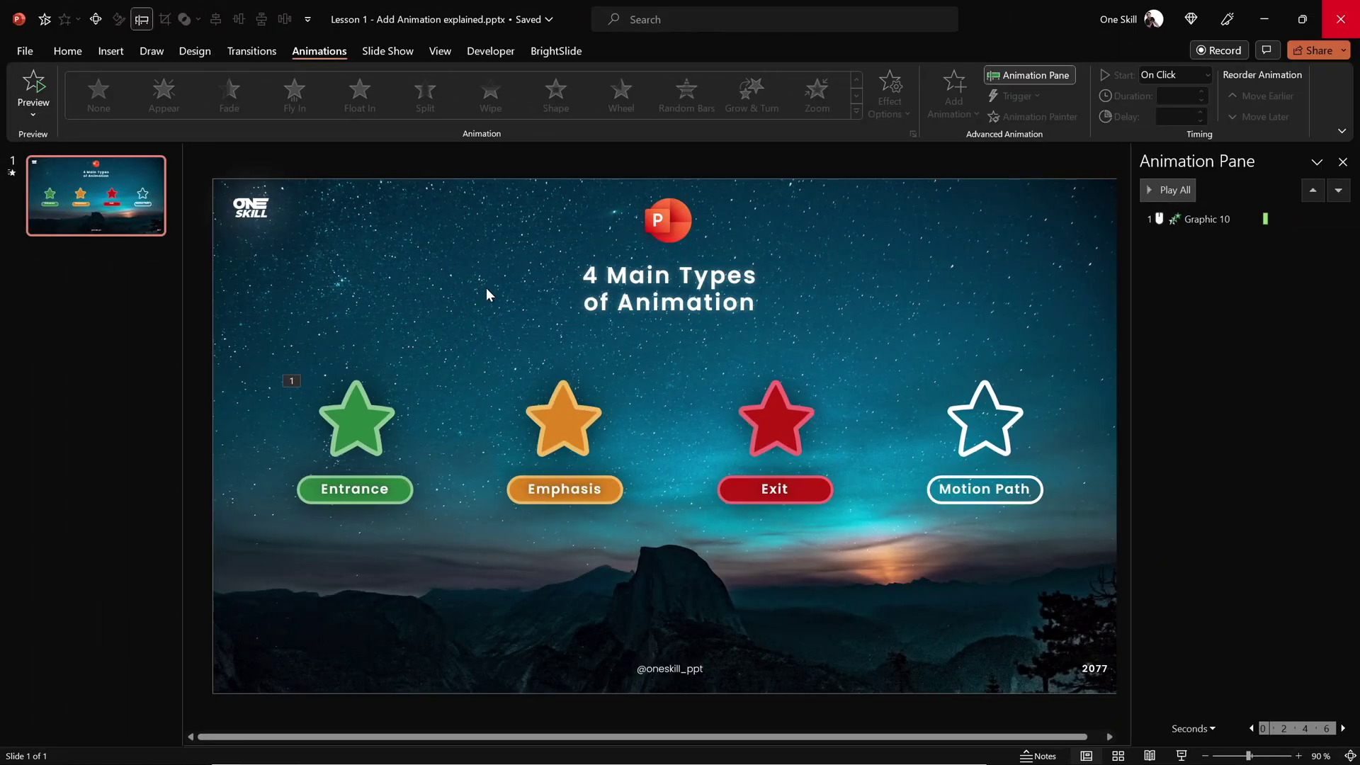
- Preview the green star's animation, try replacing it with Spin, then undo
{"action": "left_click", "coordinate": [374, 422]}
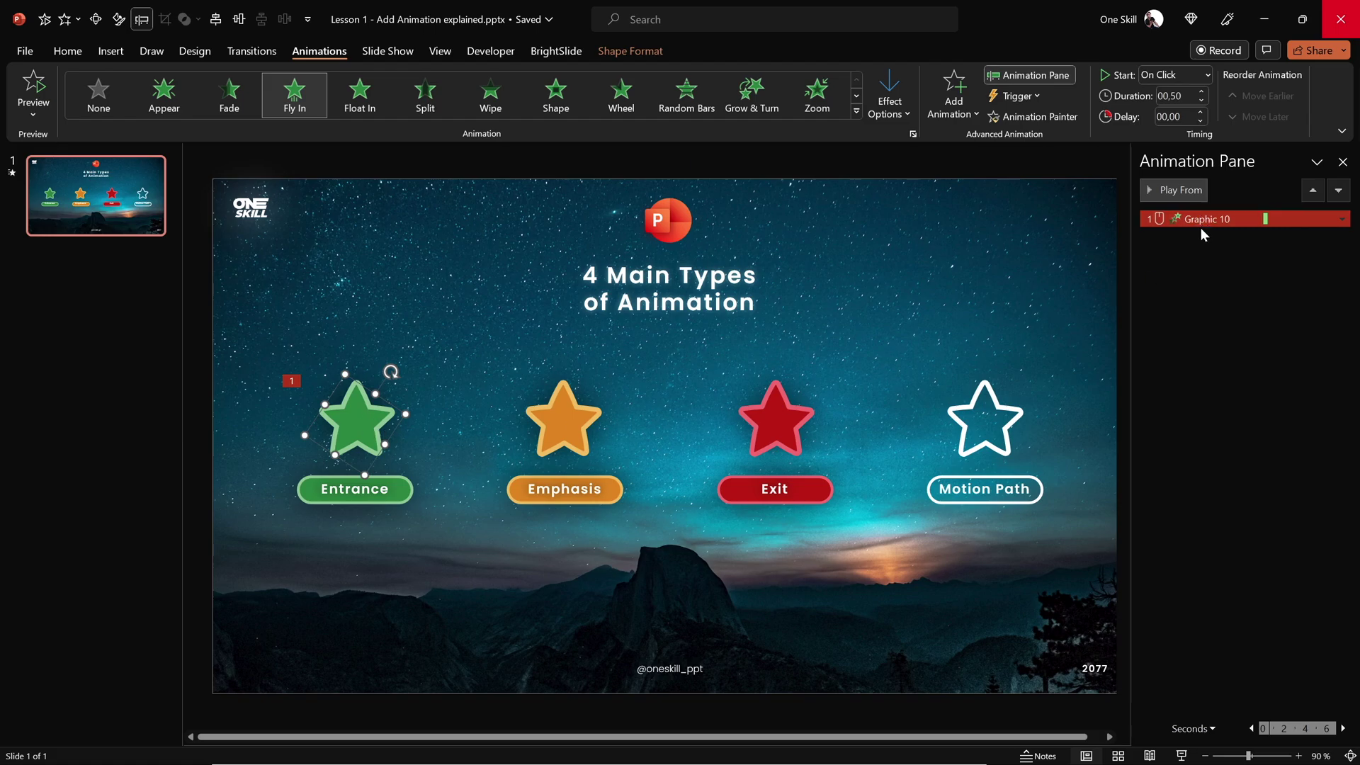
{"action": "left_click", "coordinate": [1188, 190]}
{"action": "left_click", "coordinate": [856, 112]}
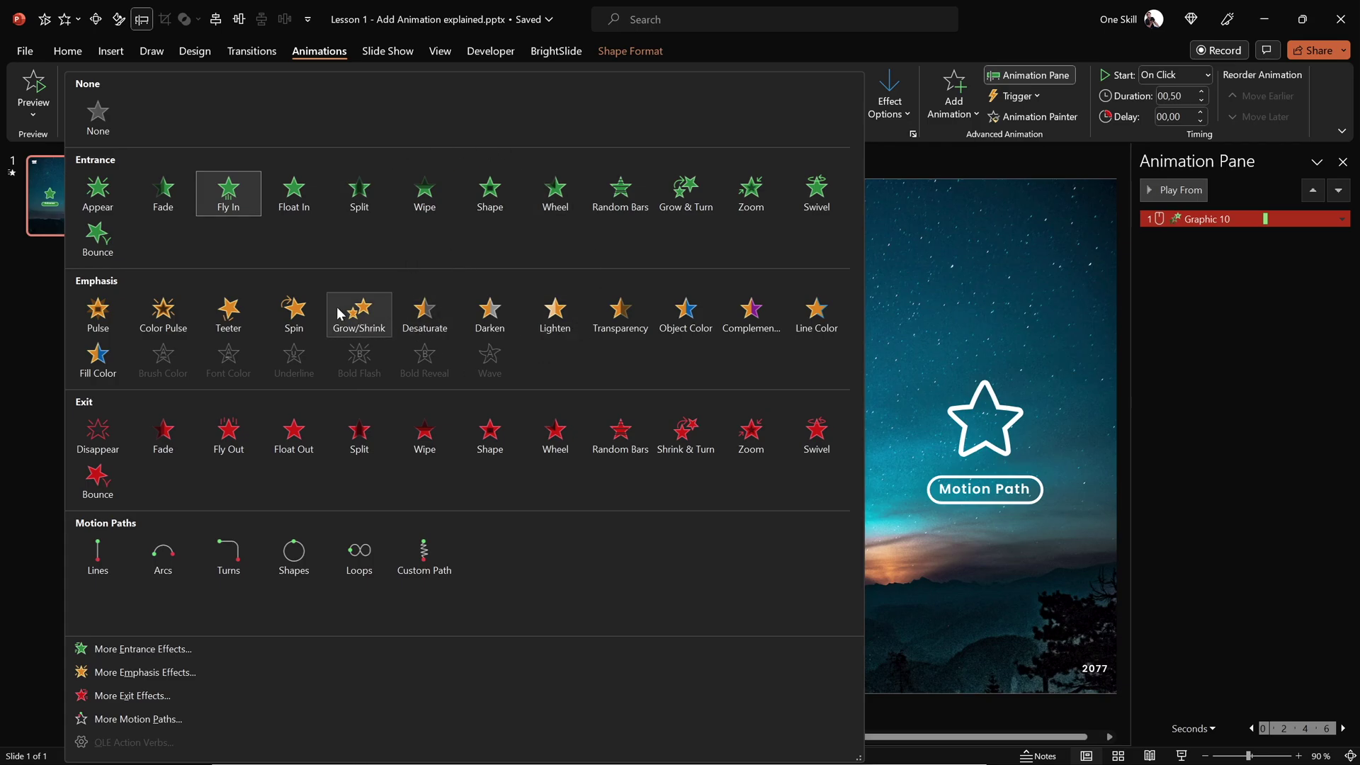
{"action": "left_click", "coordinate": [294, 311]}
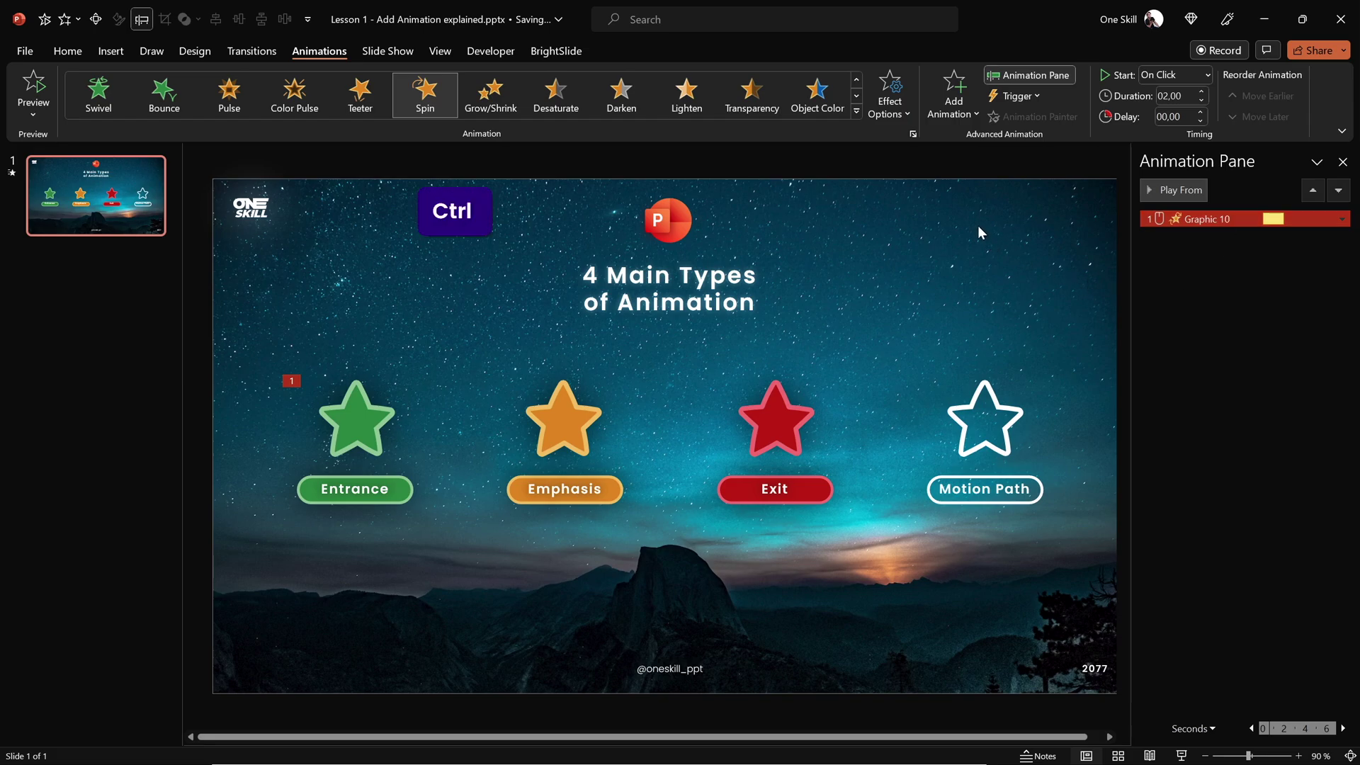
{"action": "key", "text": "ctrl+z"}
- Add Spin as a second animation on the green star after its Fly In
{"action": "left_click", "coordinate": [515, 320]}
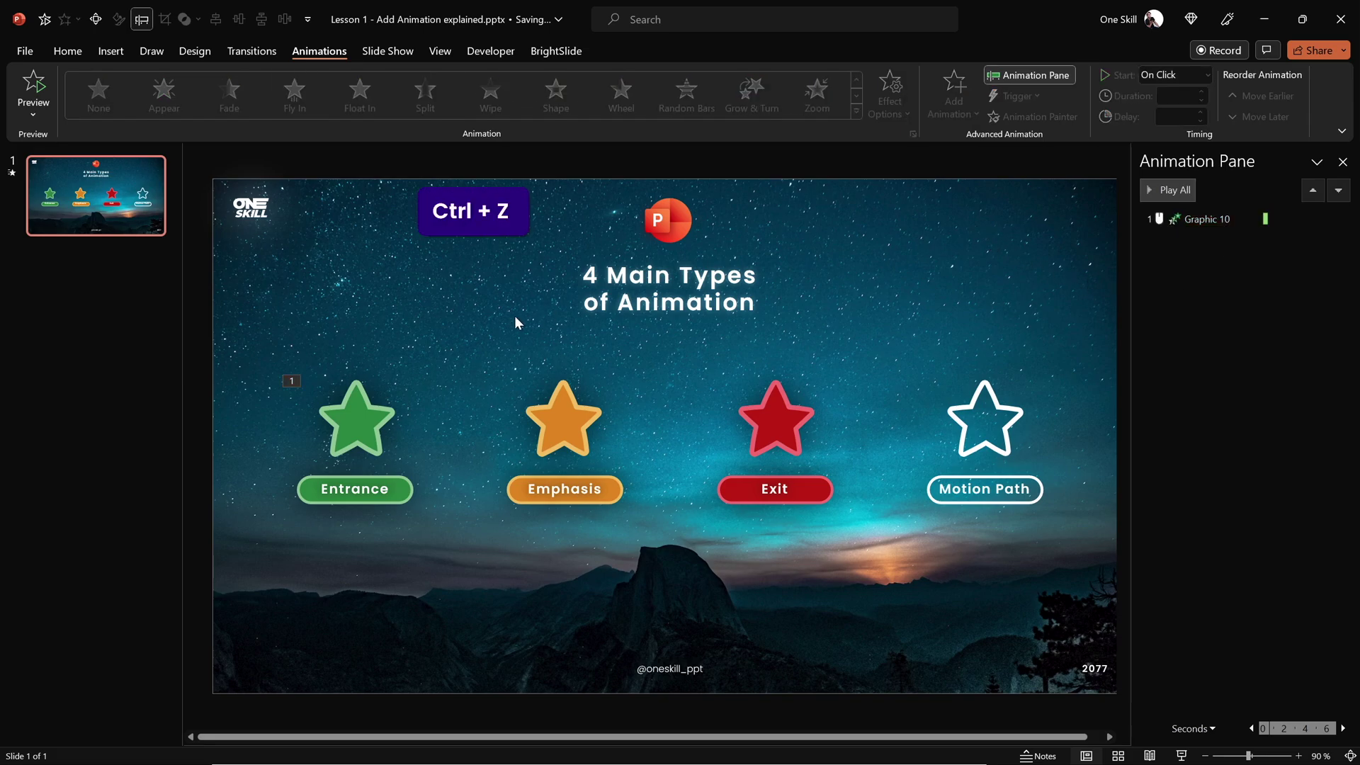
{"action": "left_click", "coordinate": [365, 429]}
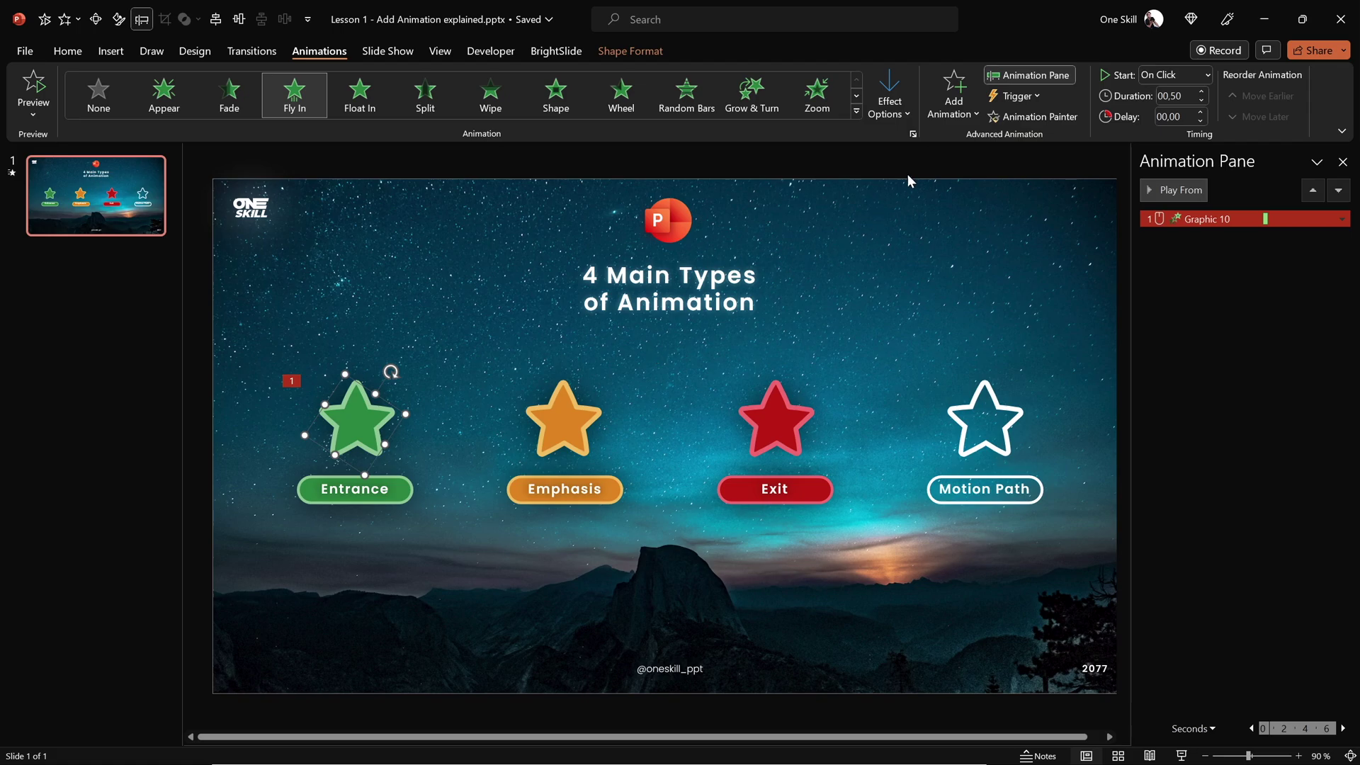
{"action": "left_click", "coordinate": [962, 106]}
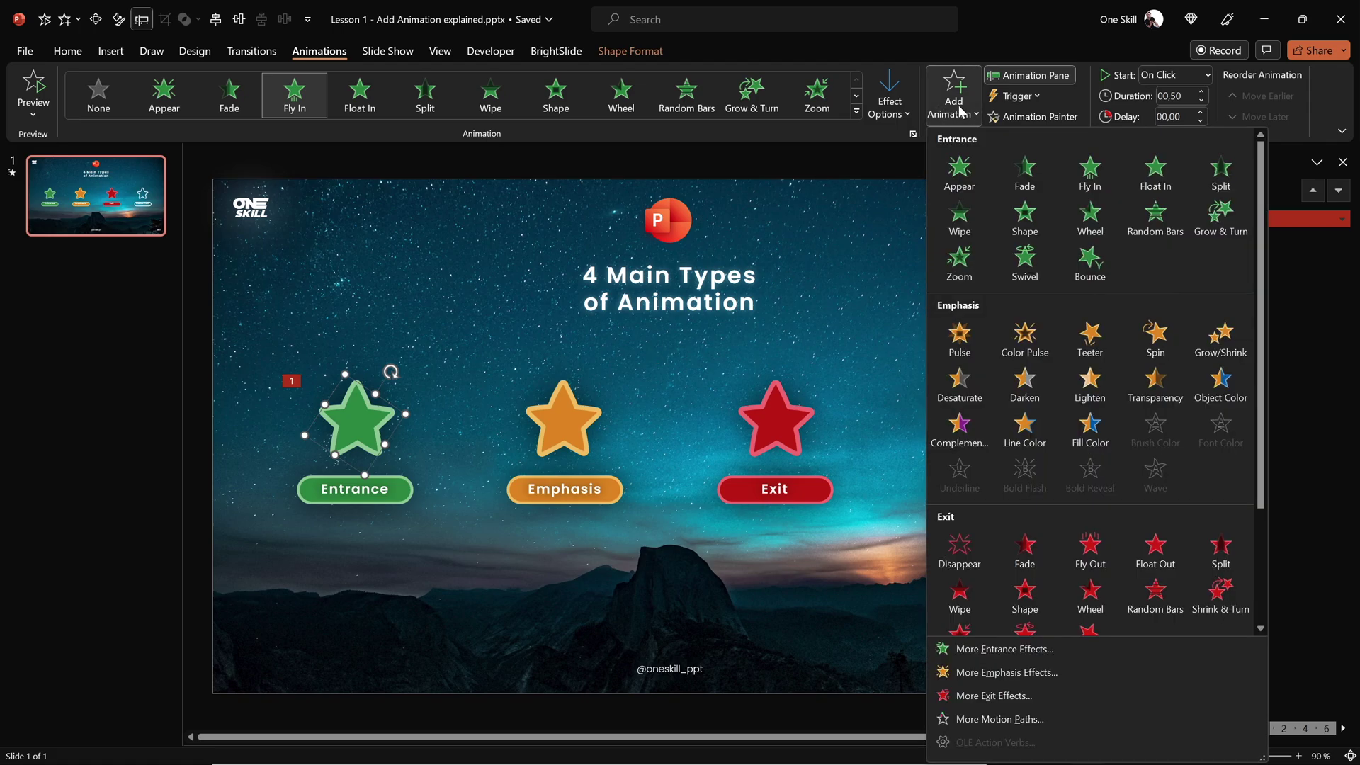
{"action": "left_click", "coordinate": [1155, 340]}
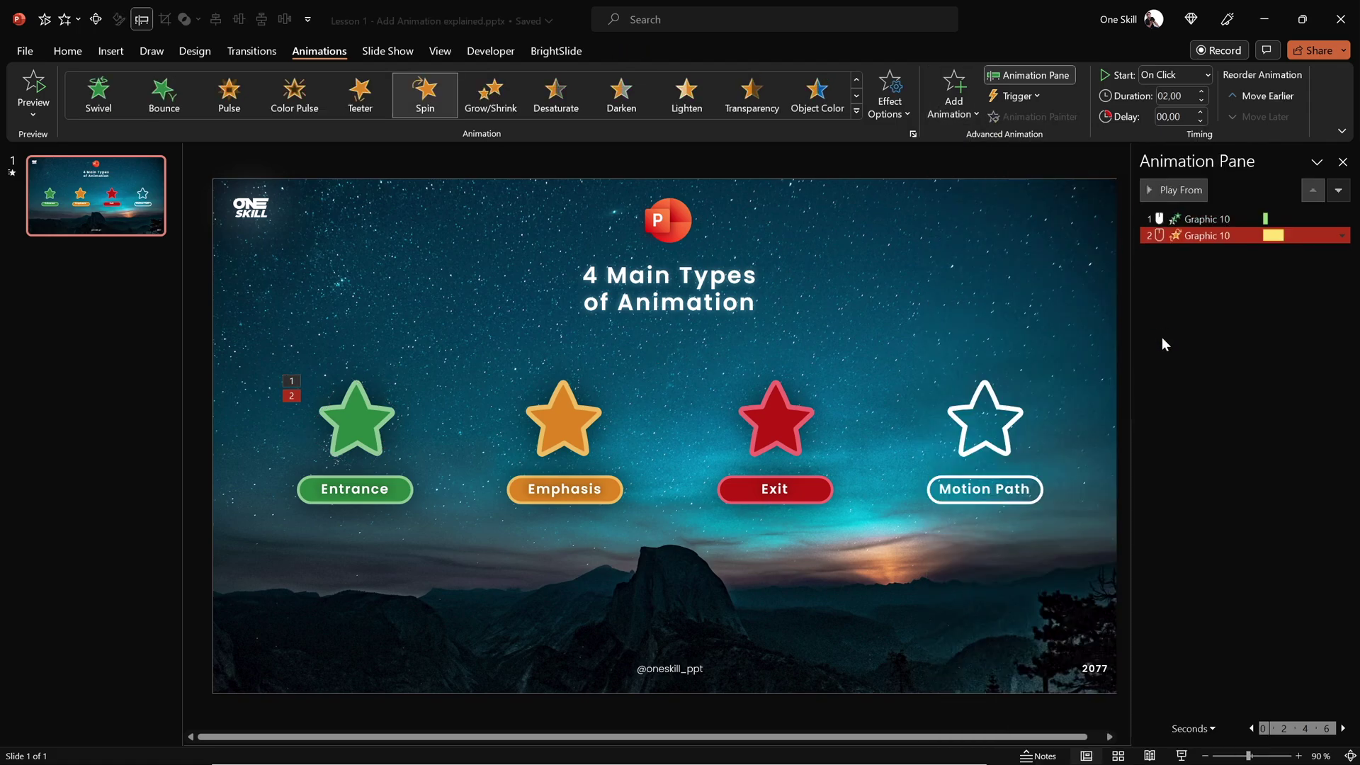
{"action": "left_click", "coordinate": [1202, 235]}
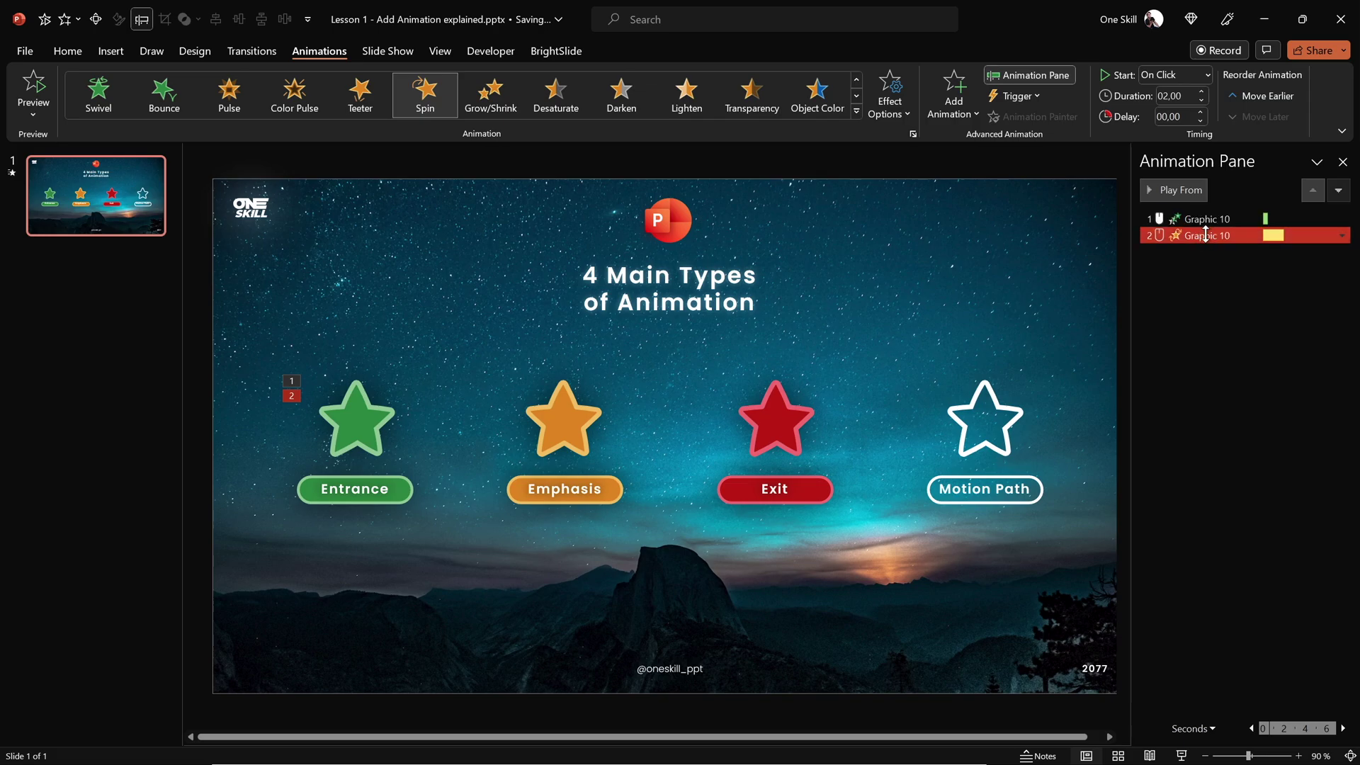
{"action": "left_click", "coordinate": [1227, 274]}
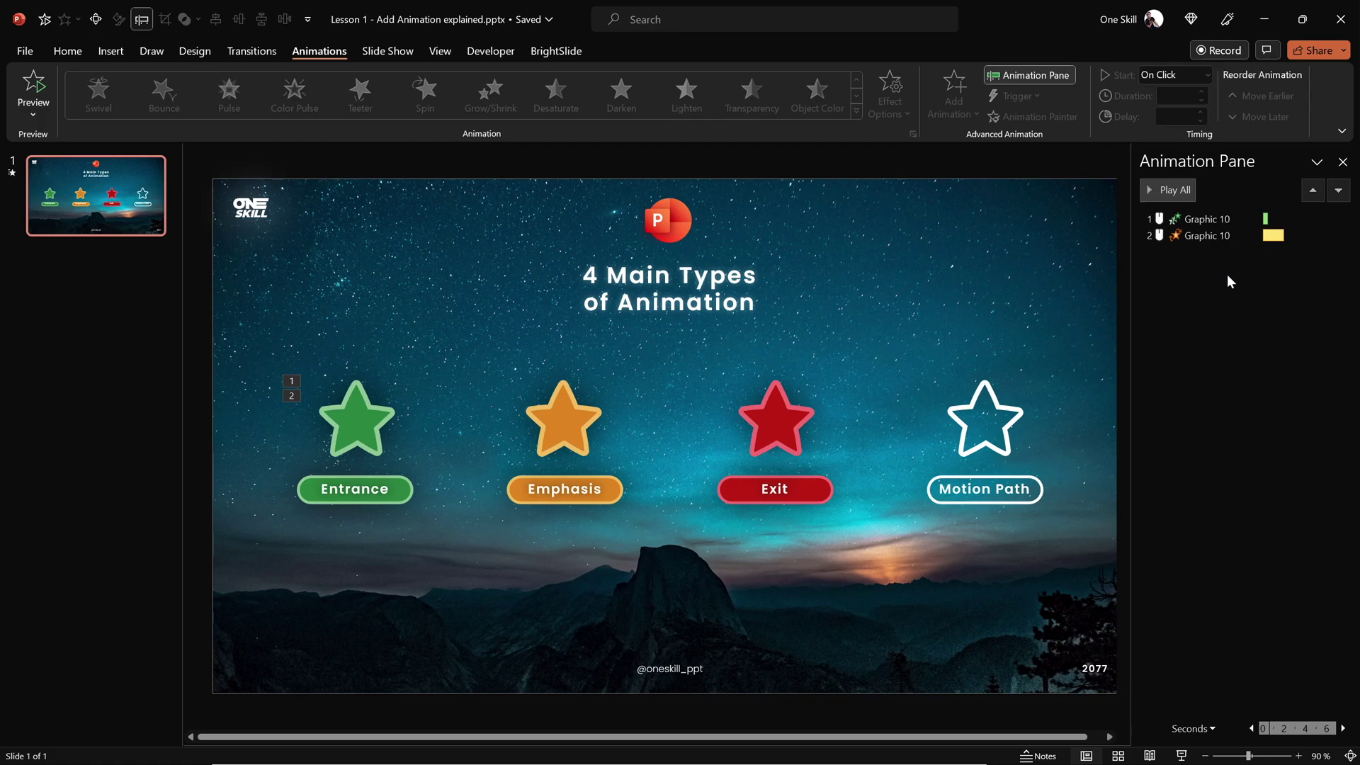
{"action": "left_click", "coordinate": [367, 419]}
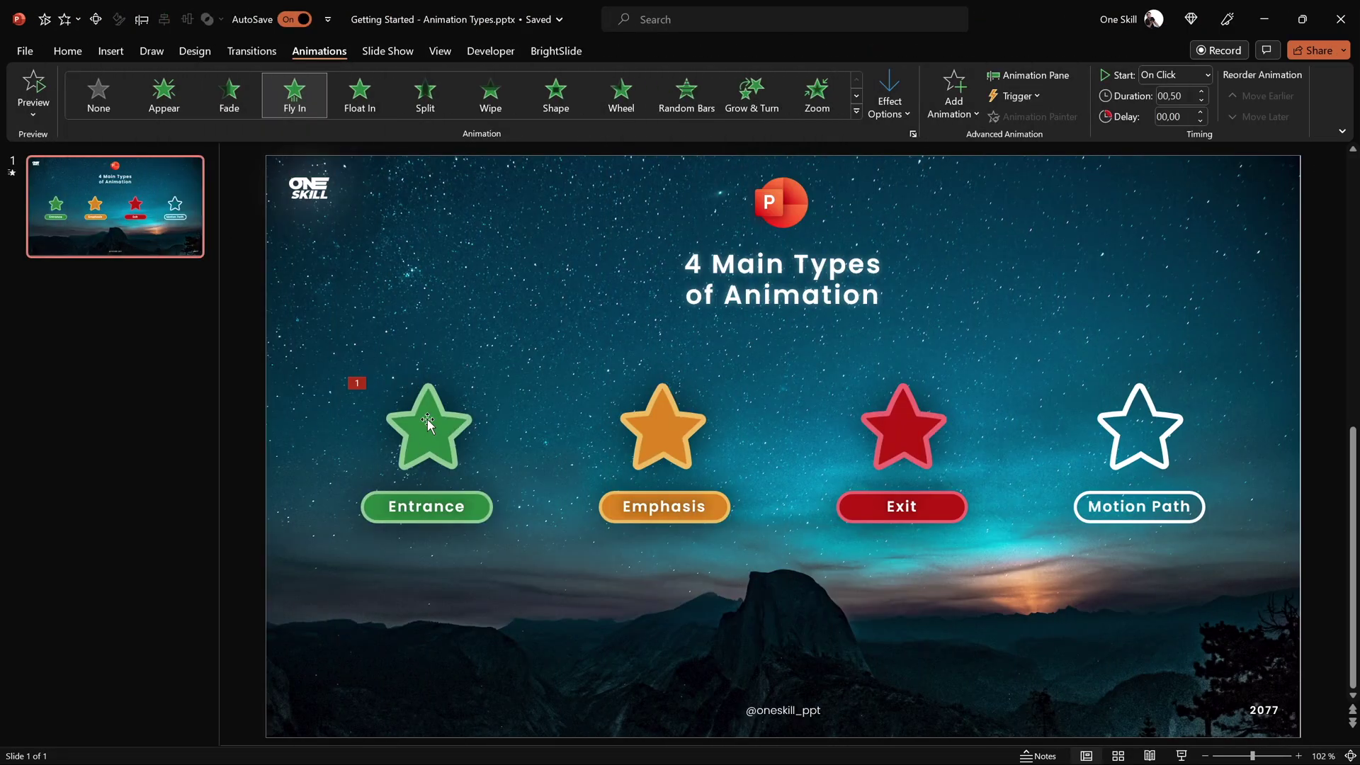
{"action": "left_click", "coordinate": [433, 427]}
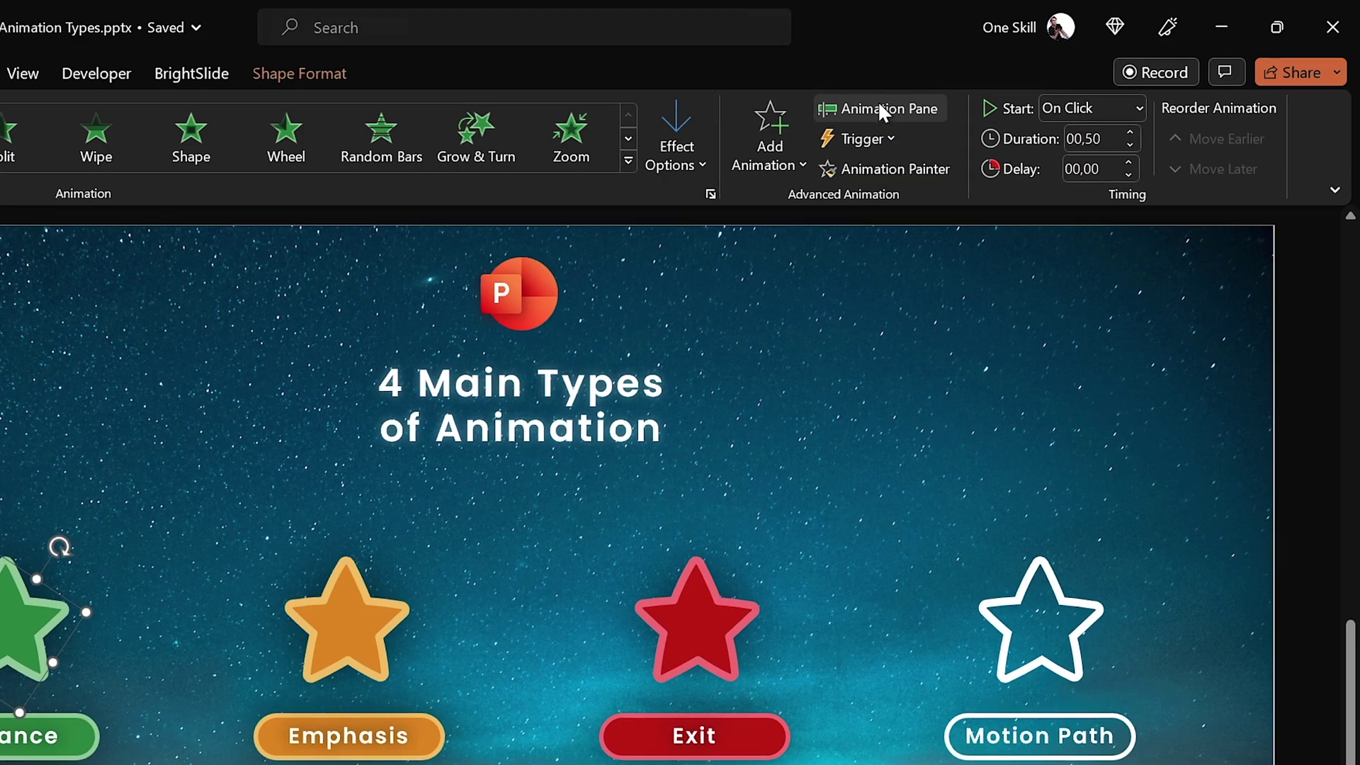
{"action": "left_click", "coordinate": [879, 107]}
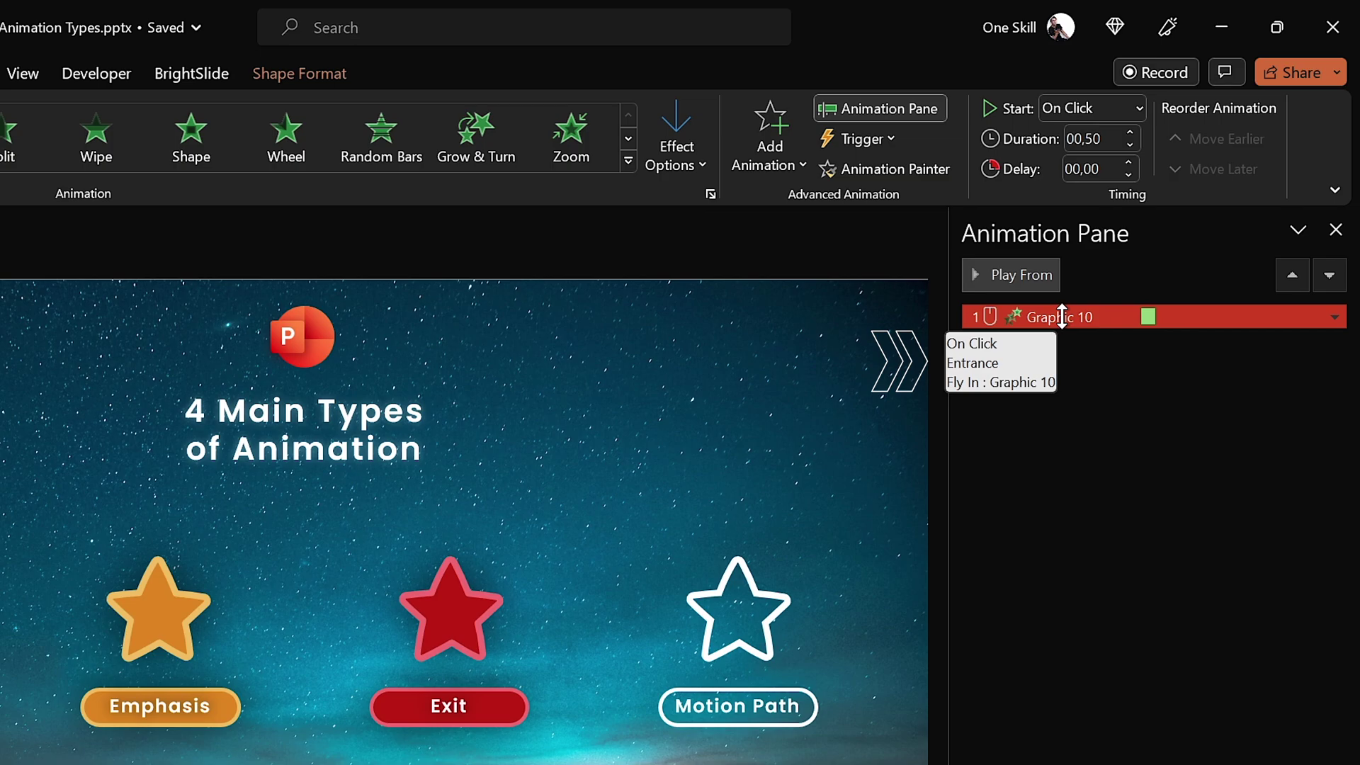
{"action": "key", "text": "Escape"}
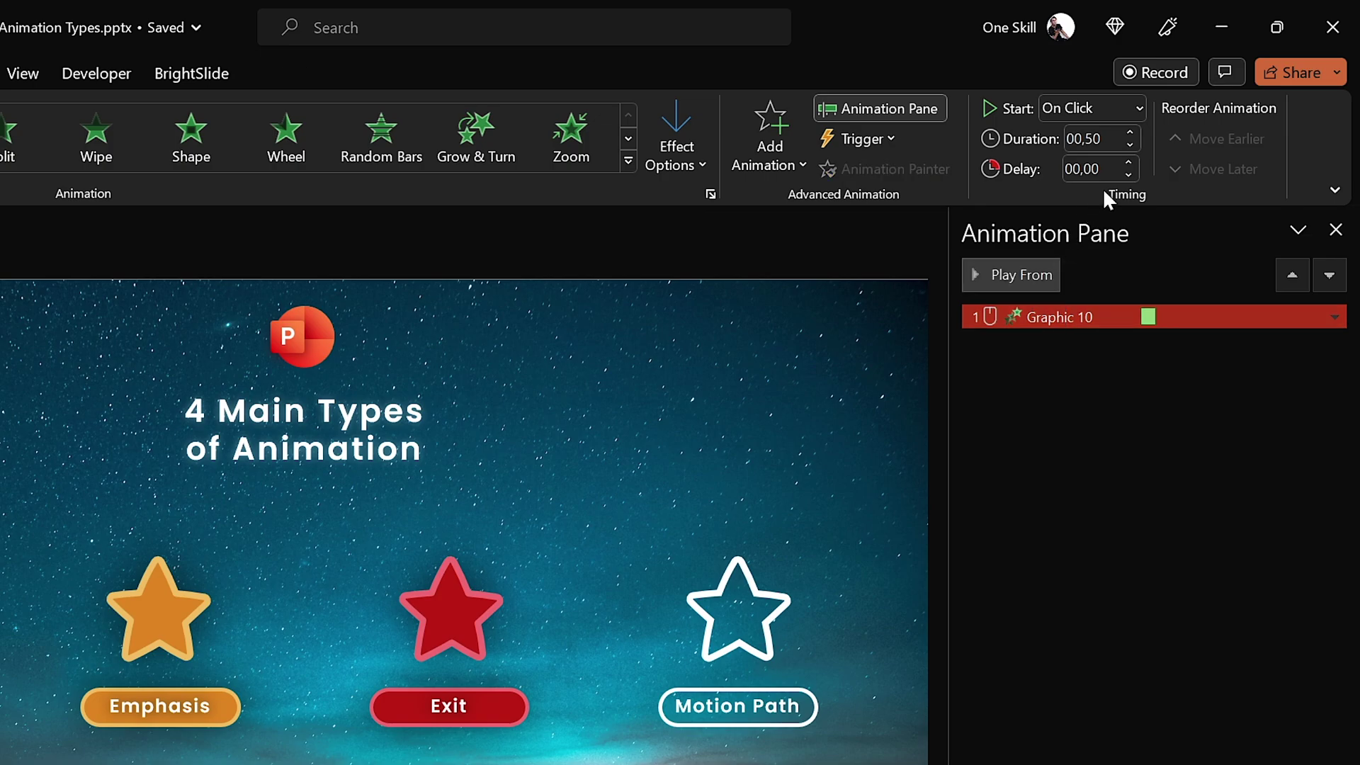
{"action": "left_click", "coordinate": [1141, 101]}
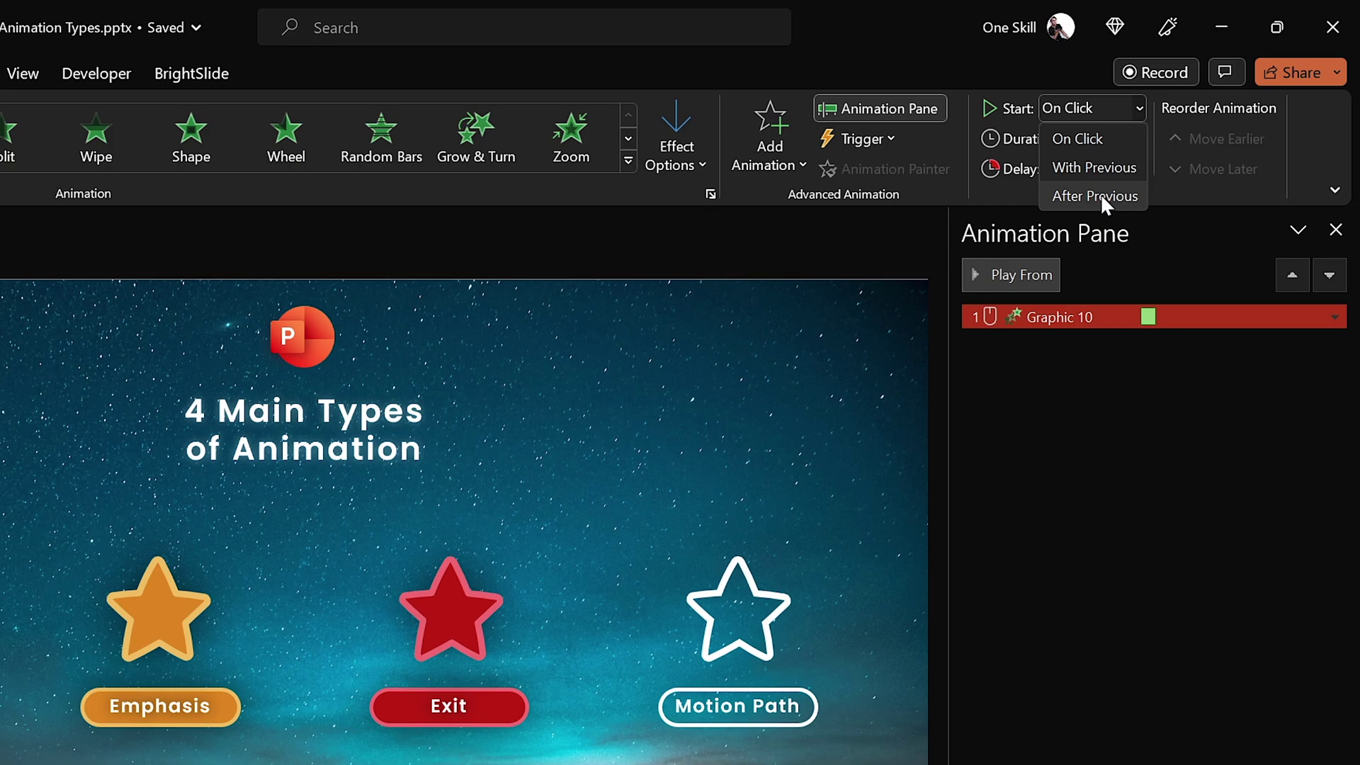
{"action": "left_click", "coordinate": [1080, 387]}
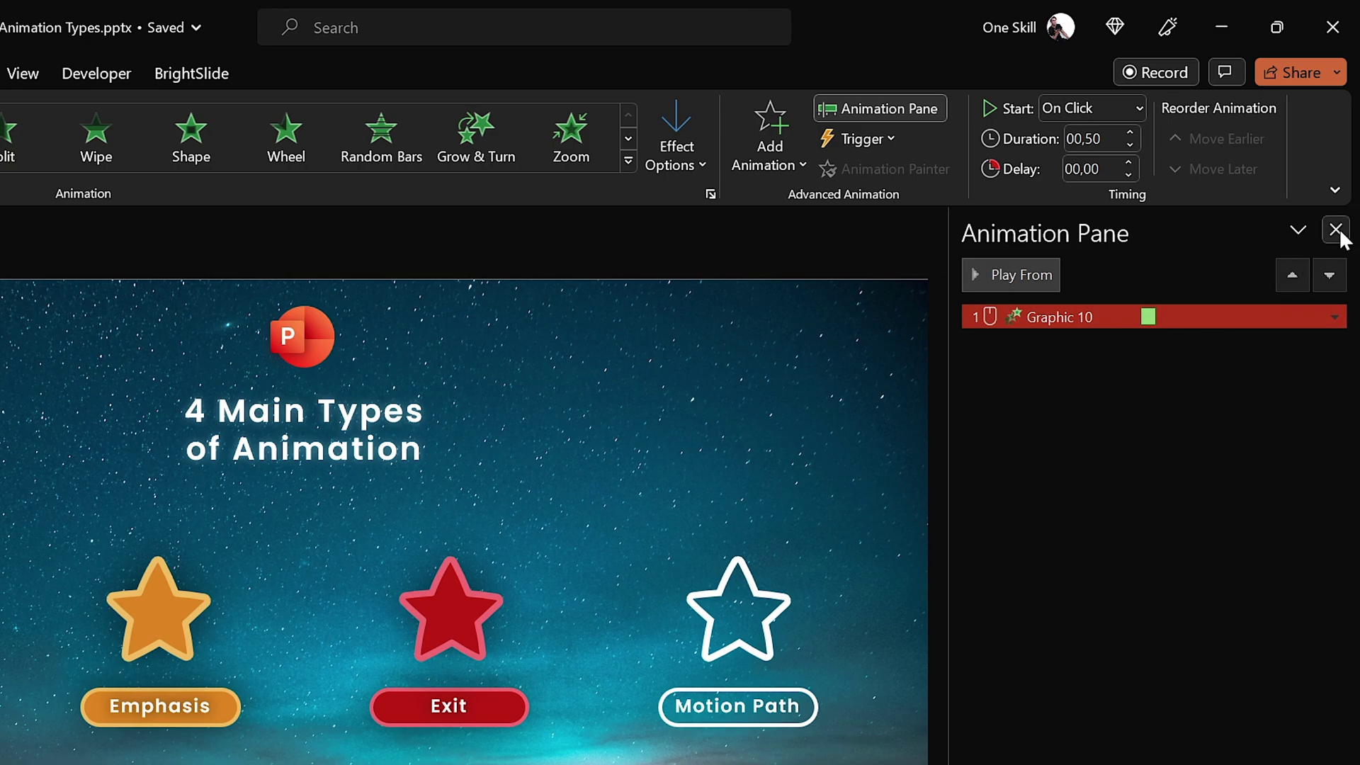
{"action": "left_click", "coordinate": [1015, 275]}
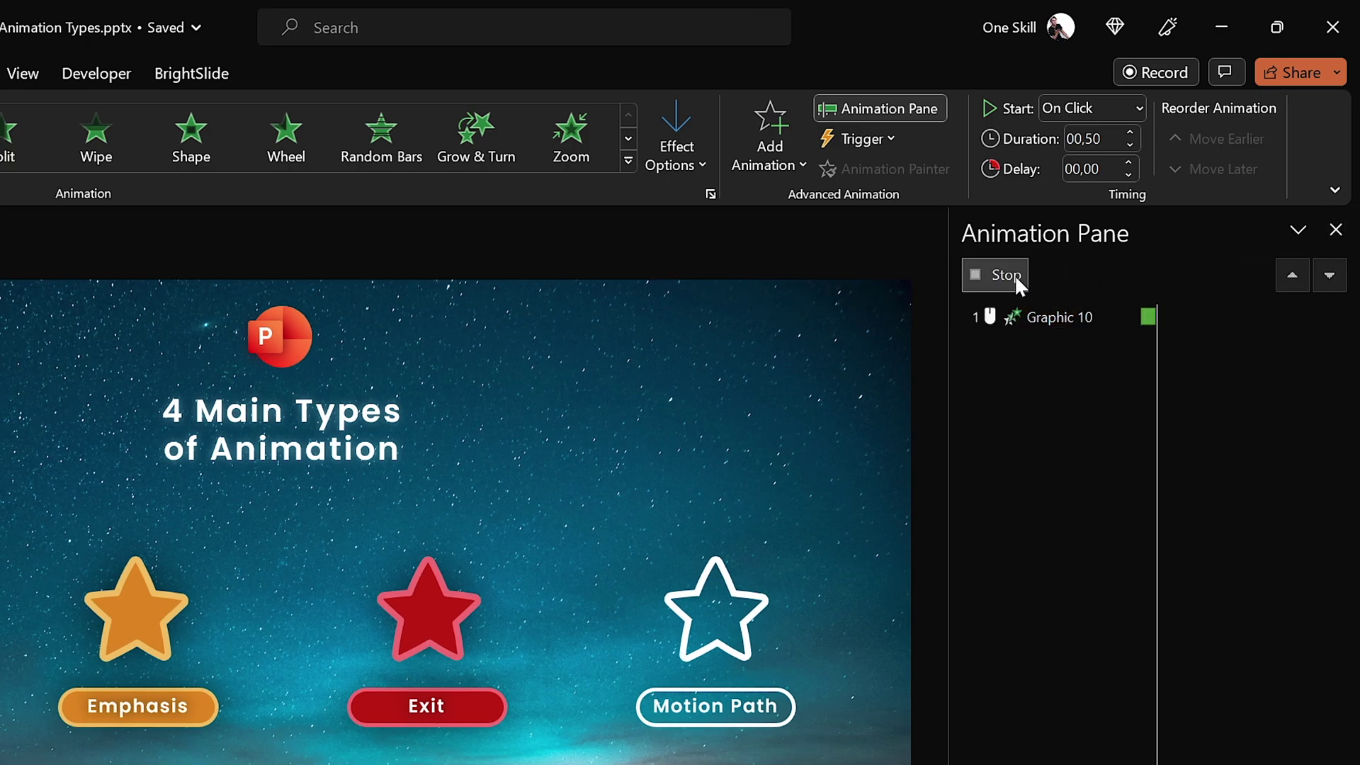
{"action": "left_click", "coordinate": [1339, 203]}
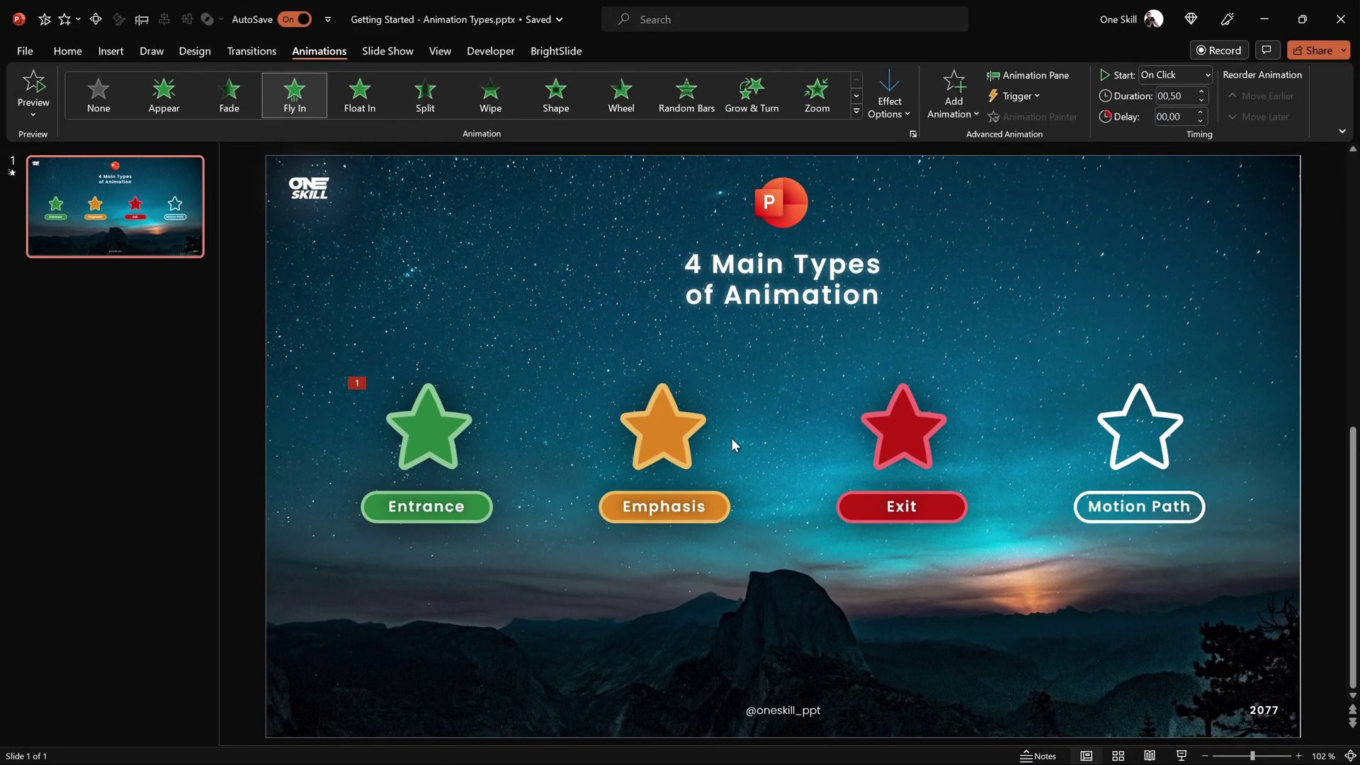
- Give the orange Emphasis star a Spin emphasis and show the Animation Pane
{"action": "left_click", "coordinate": [659, 423]}
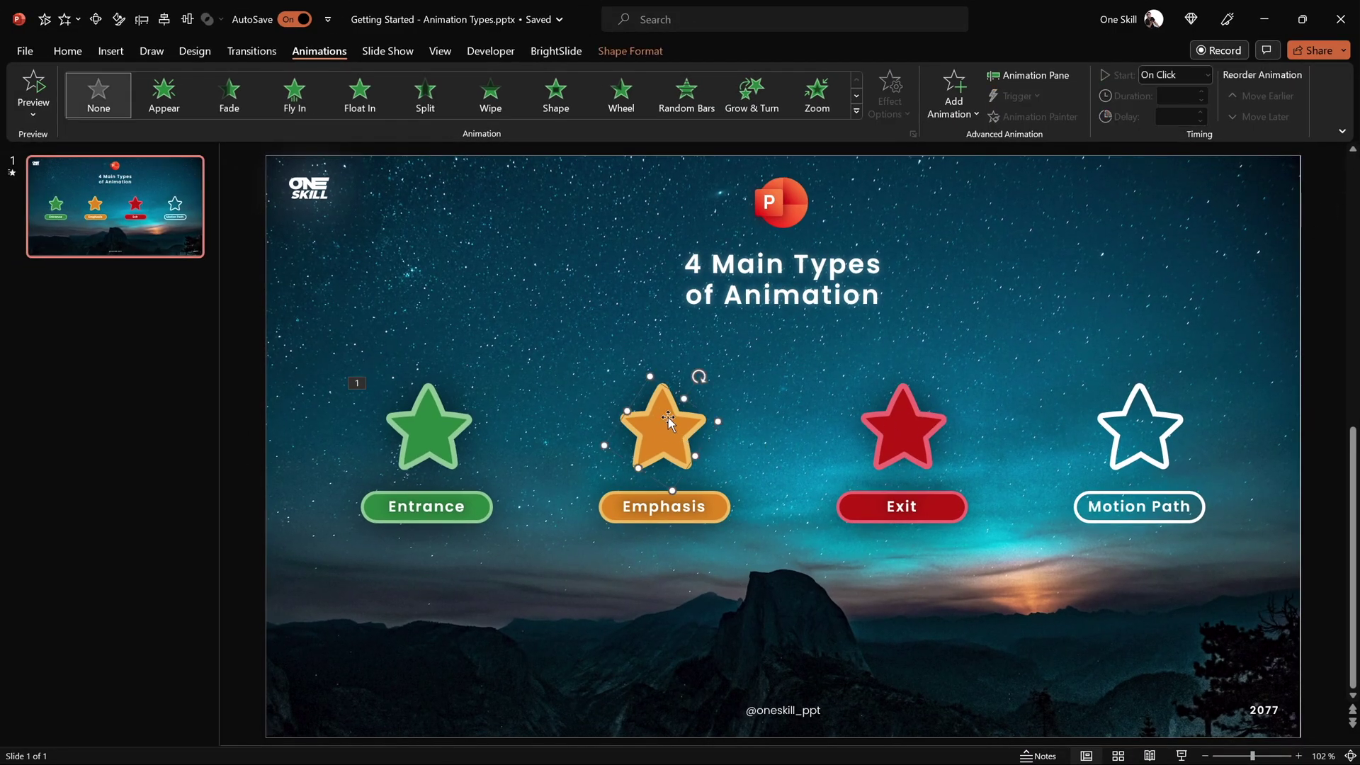
{"action": "left_click", "coordinate": [969, 115]}
{"action": "left_click_drag", "start_coordinate": [1261, 168], "coordinate": [1262, 236]}
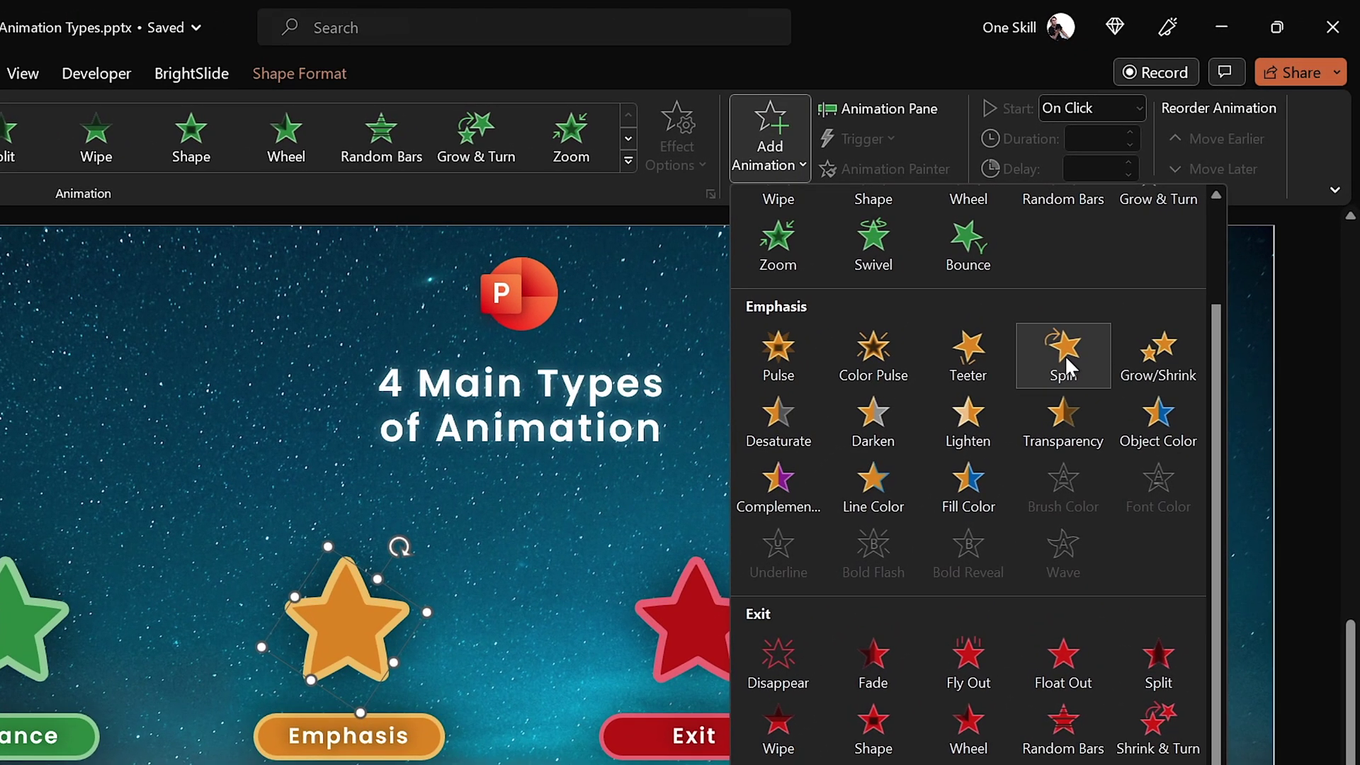
{"action": "left_click", "coordinate": [1156, 248]}
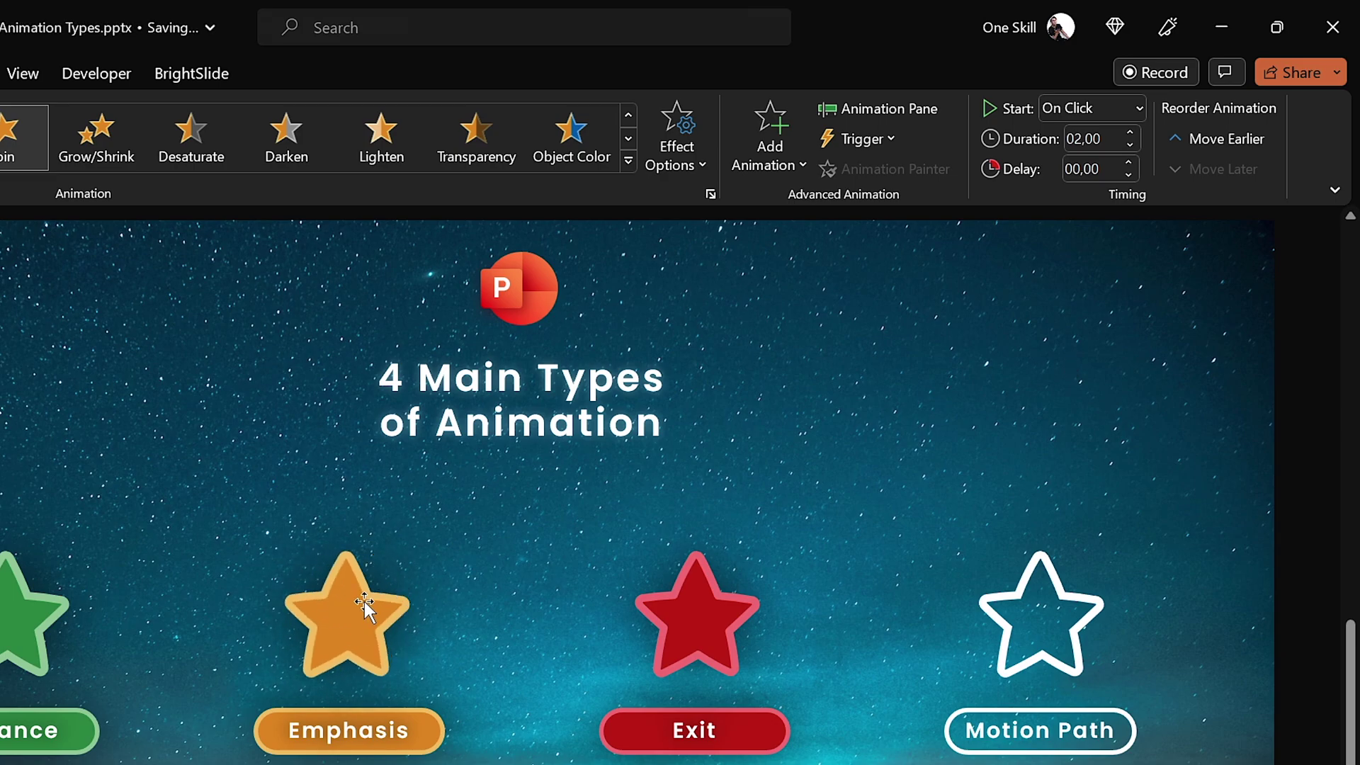
{"action": "left_click", "coordinate": [874, 109]}
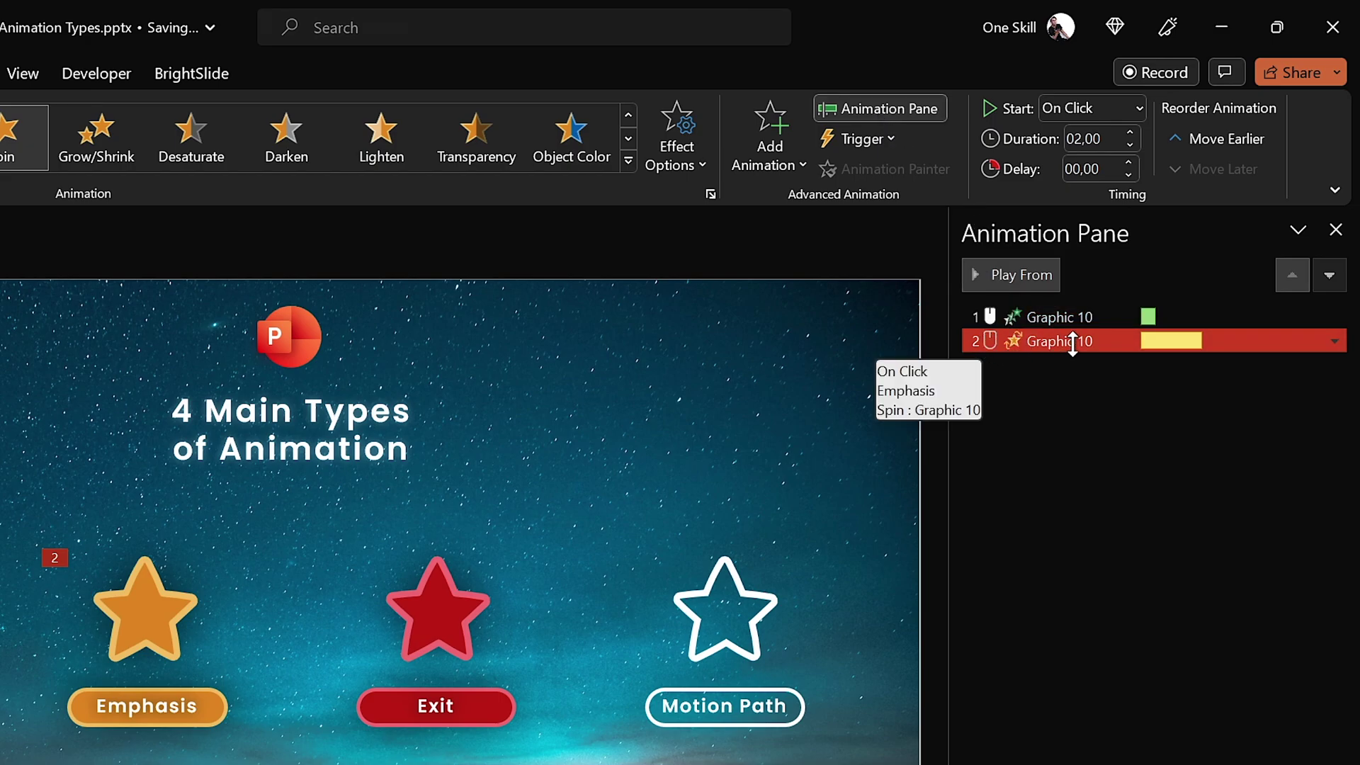
- Set the spin's Start to After Previous
{"action": "left_click", "coordinate": [1131, 110]}
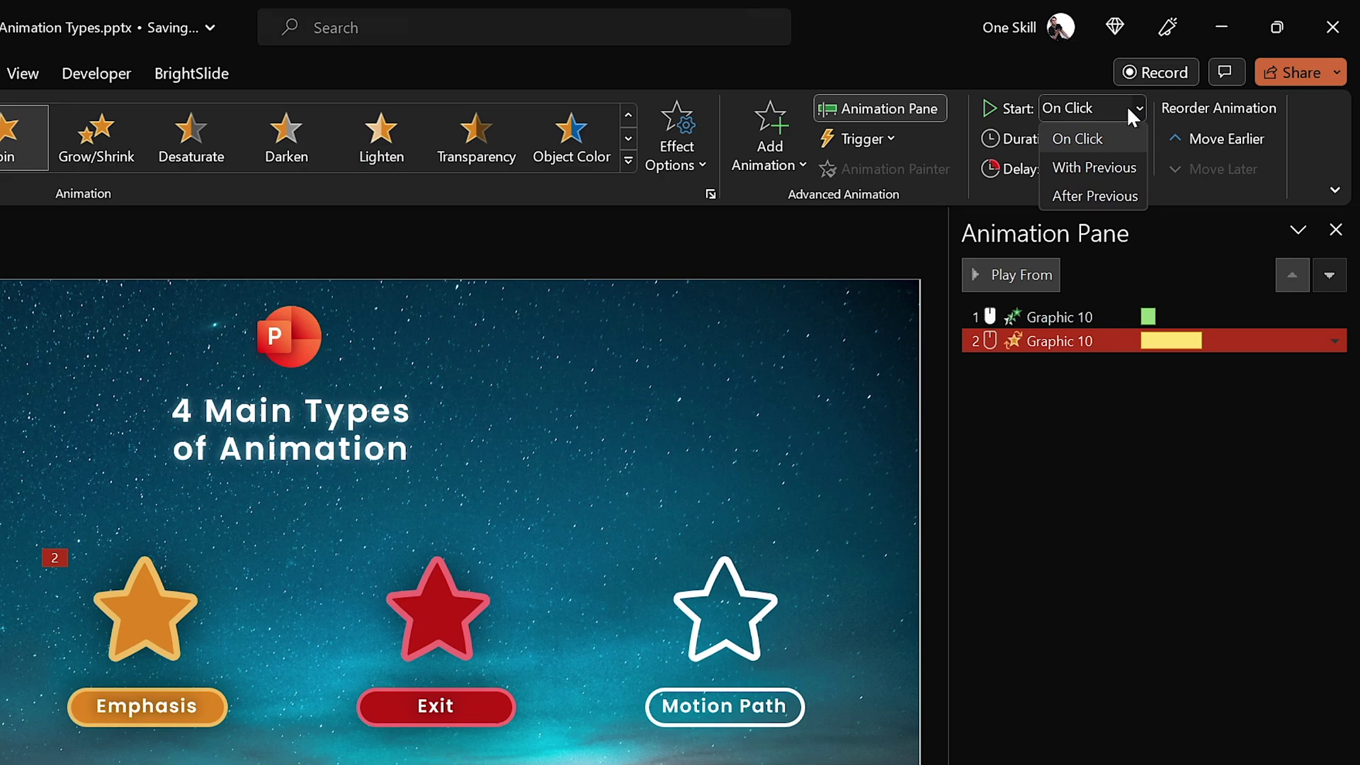
{"action": "left_click", "coordinate": [1102, 167]}
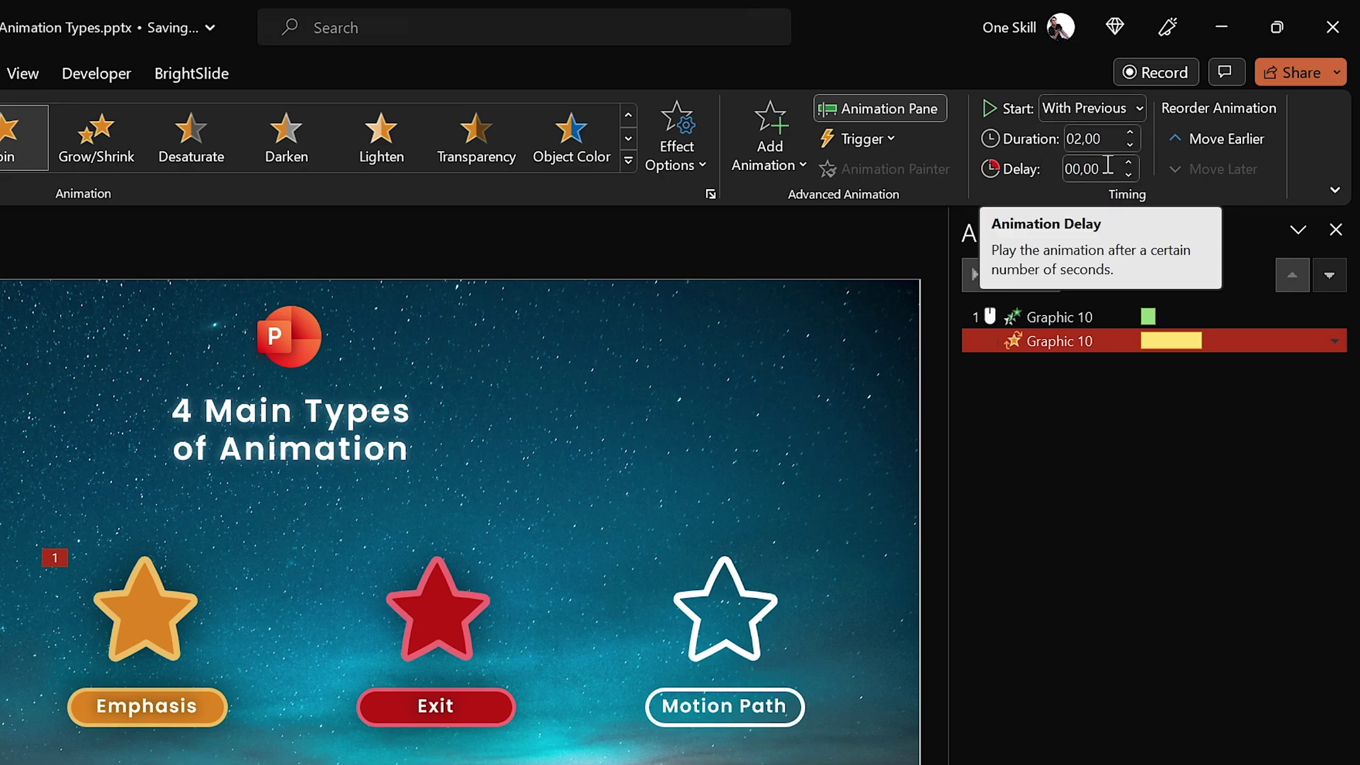
{"action": "left_click", "coordinate": [1107, 108]}
{"action": "left_click", "coordinate": [1094, 192]}
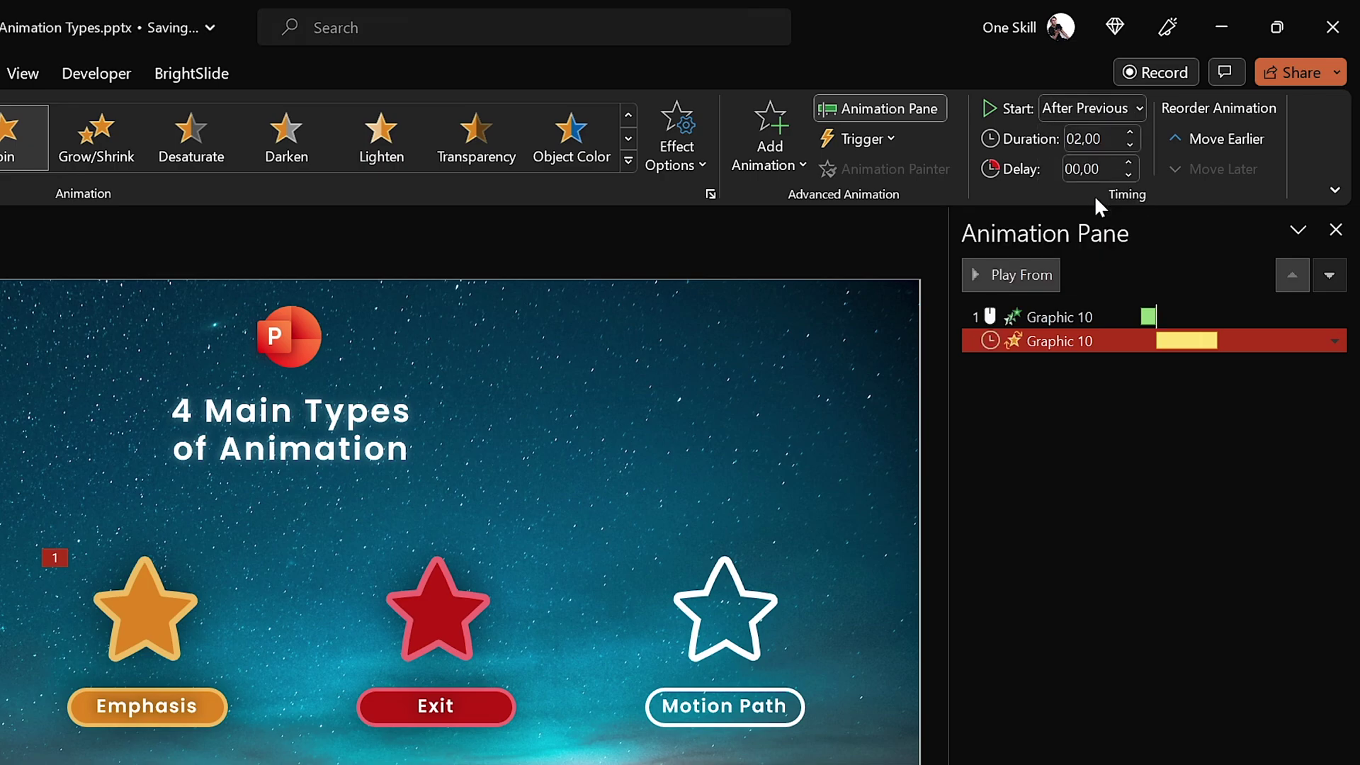
{"action": "left_click", "coordinate": [1051, 317]}
{"action": "left_click", "coordinate": [1056, 342]}
- Set the spin's duration to 1 second and review its Effect Options
{"action": "left_click", "coordinate": [1113, 139]}
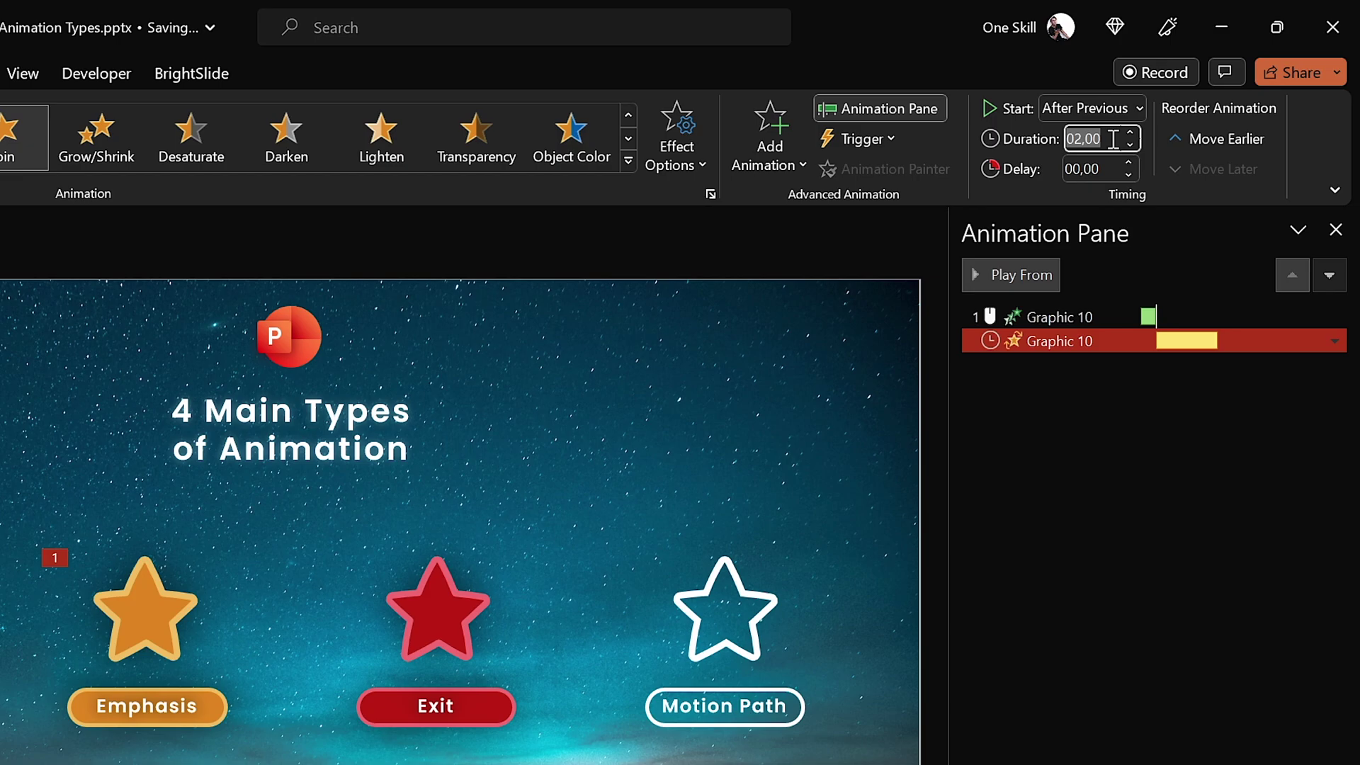
{"action": "type", "text": "1"}
{"action": "key", "text": "Return"}
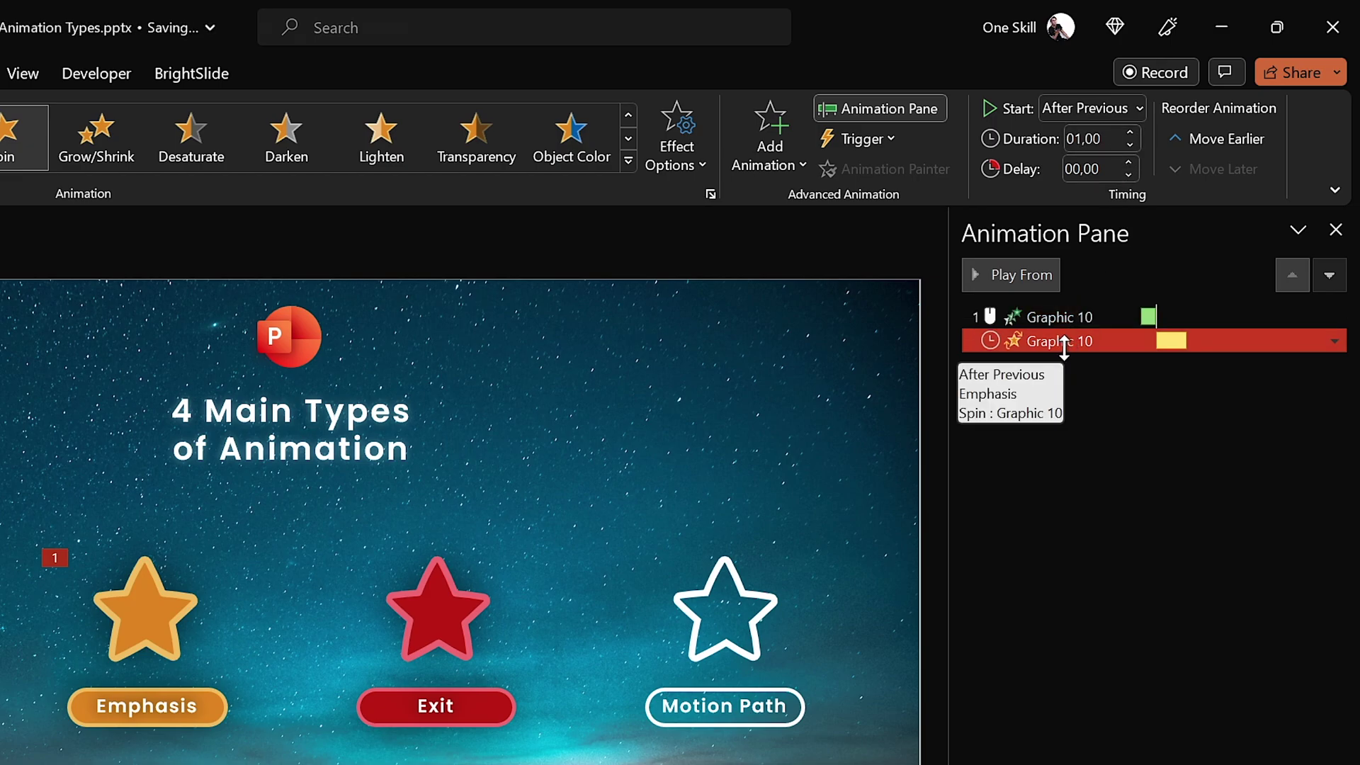
{"action": "left_click", "coordinate": [685, 155]}
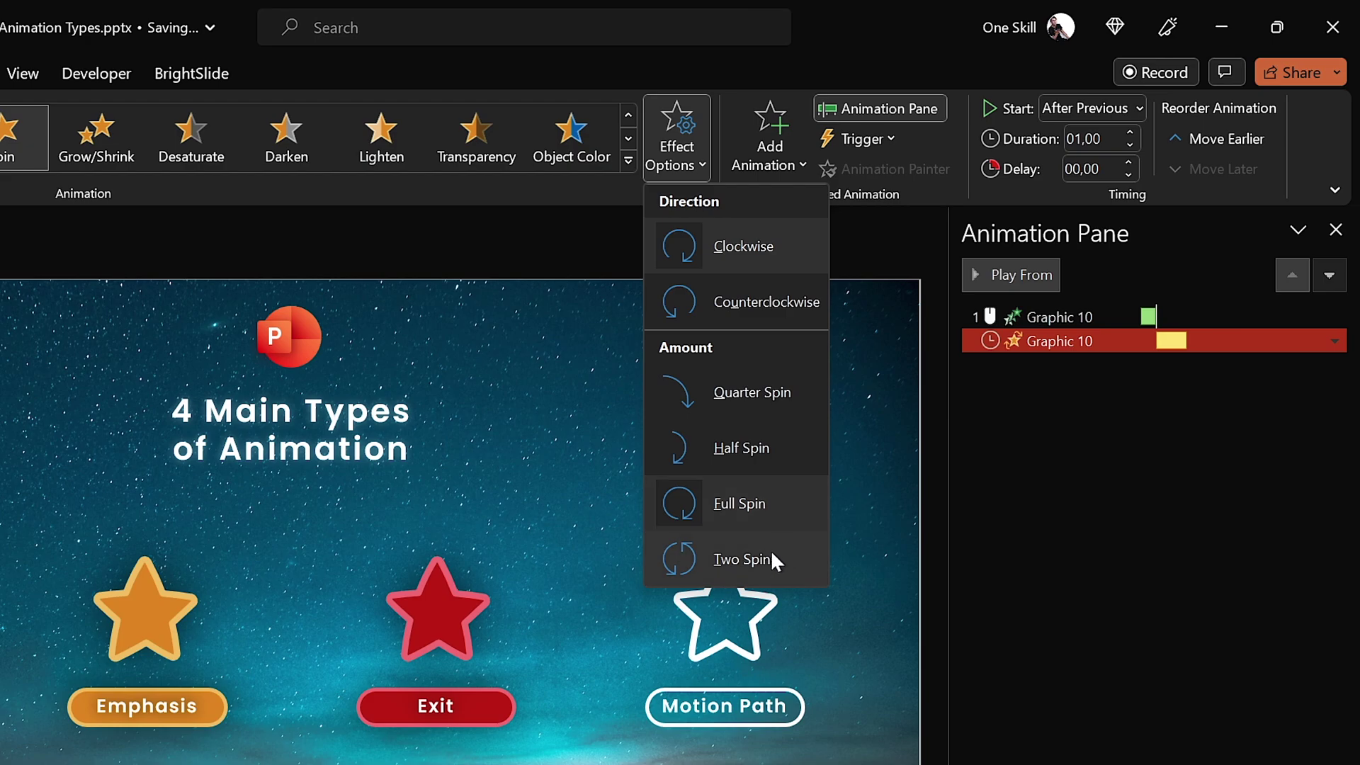
{"action": "left_click", "coordinate": [1051, 316]}
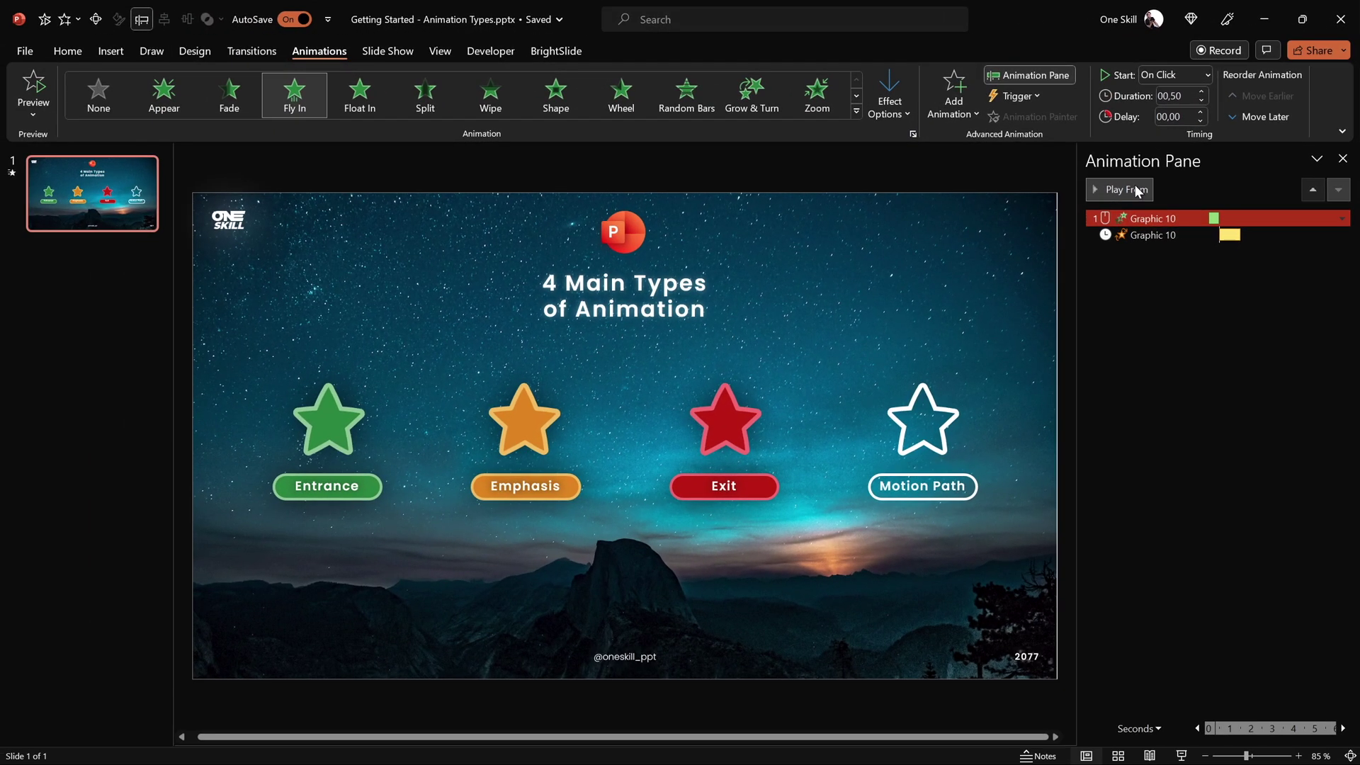
- Preview the slide's animations and change the Spin's Start to On Click
{"action": "left_click", "coordinate": [1134, 190]}
{"action": "left_click", "coordinate": [1133, 190]}
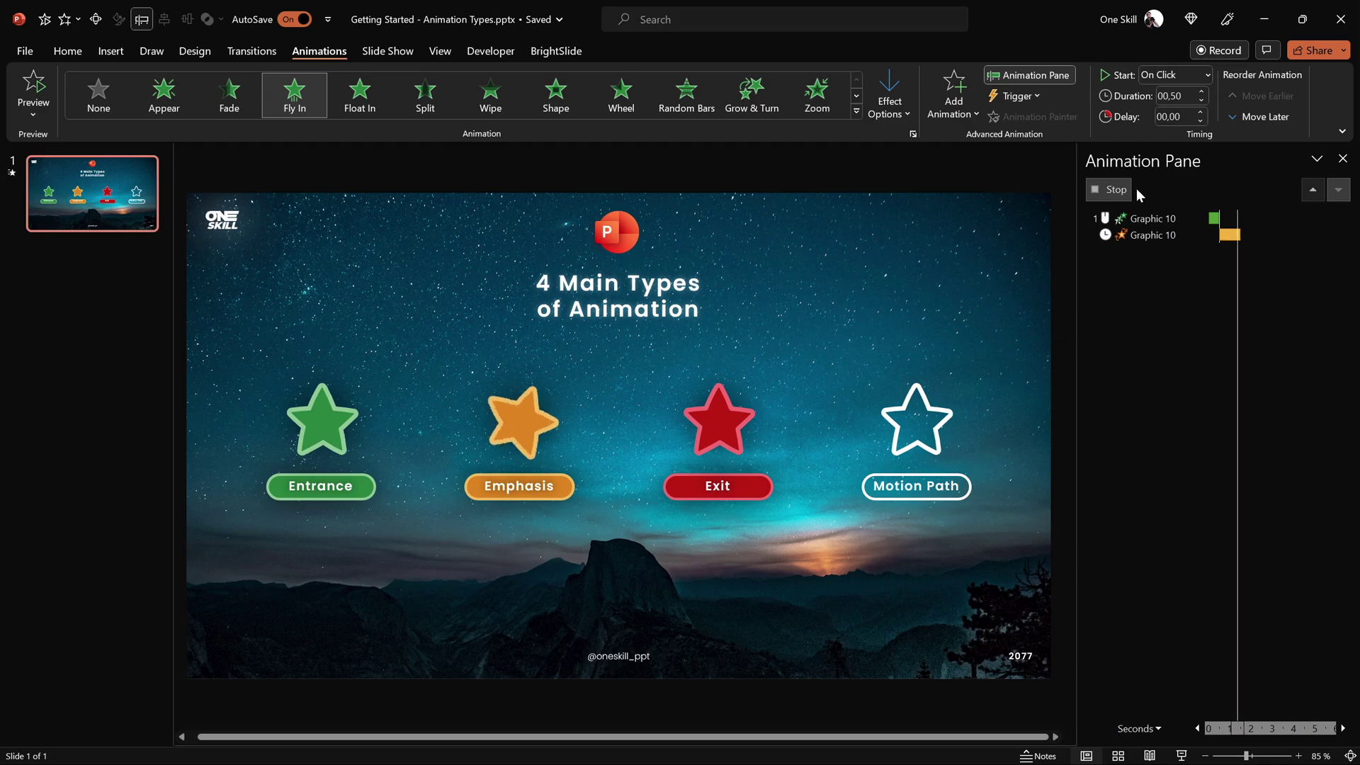
{"action": "left_click", "coordinate": [1144, 238]}
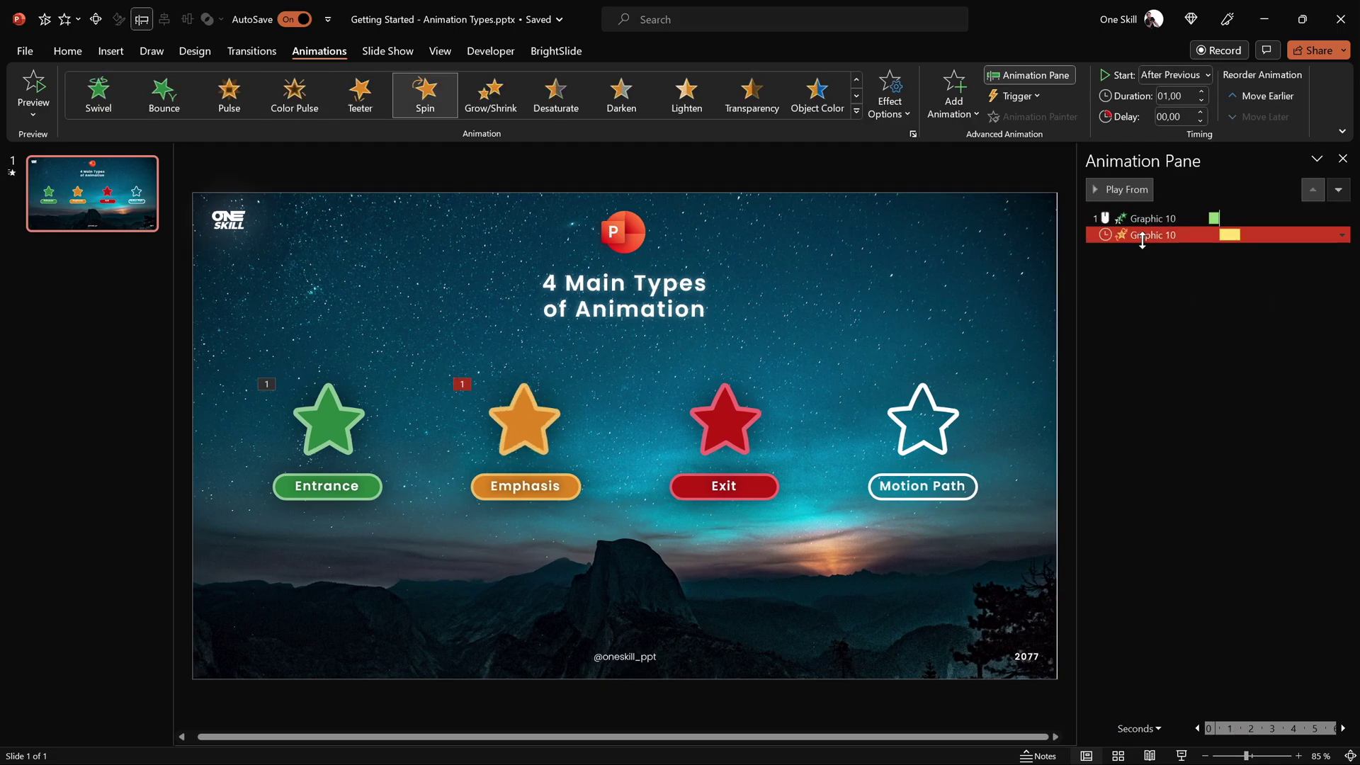
{"action": "left_click", "coordinate": [1162, 85]}
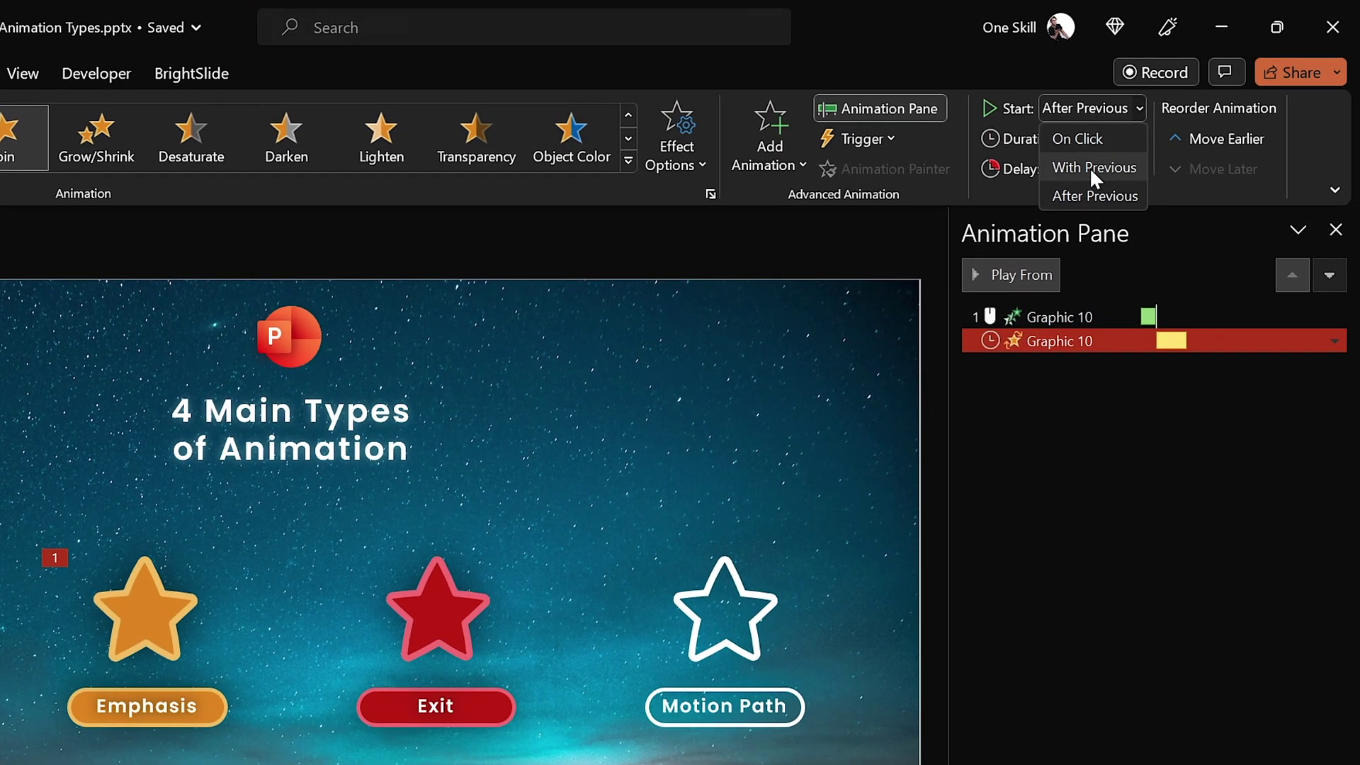
{"action": "left_click", "coordinate": [1082, 140]}
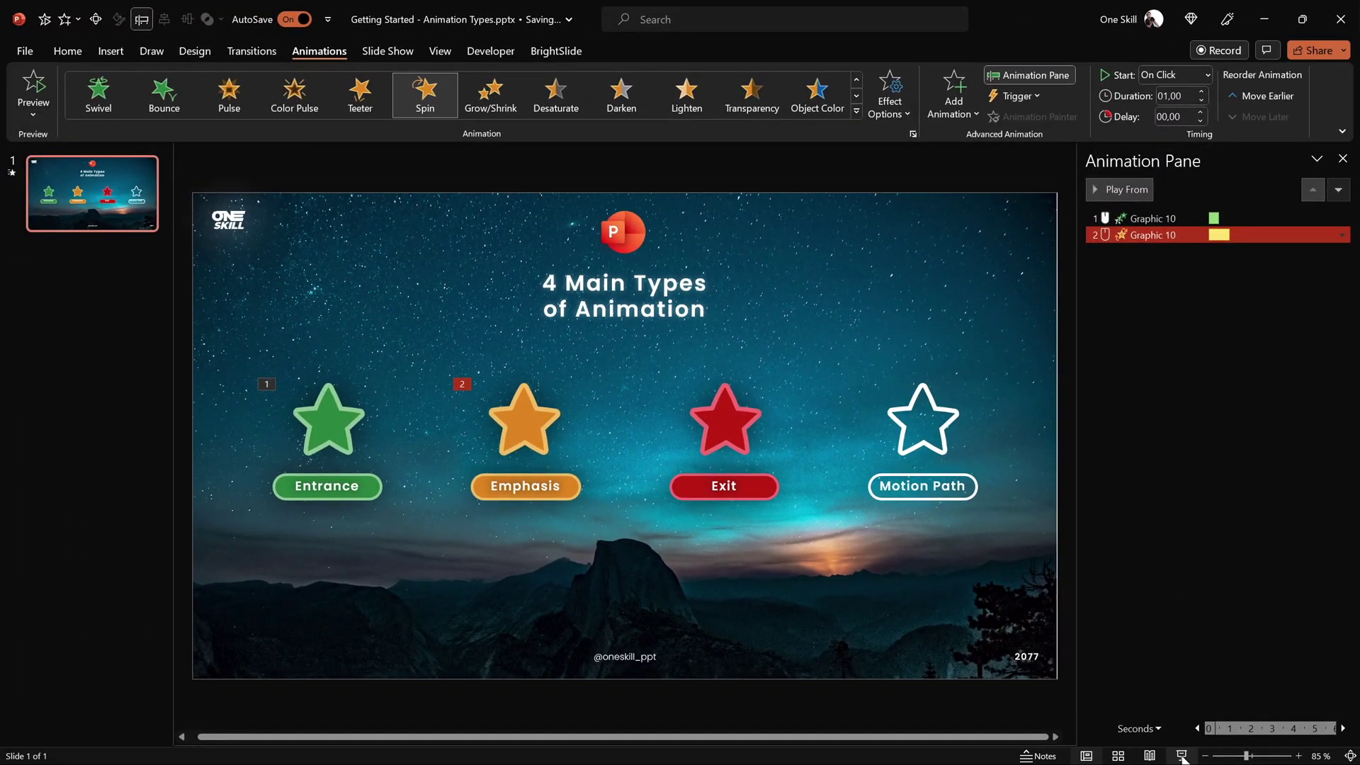
- Run the slide show, trigger the green star's entrance and orange star's spin, then exit
{"action": "left_click", "coordinate": [1182, 756]}
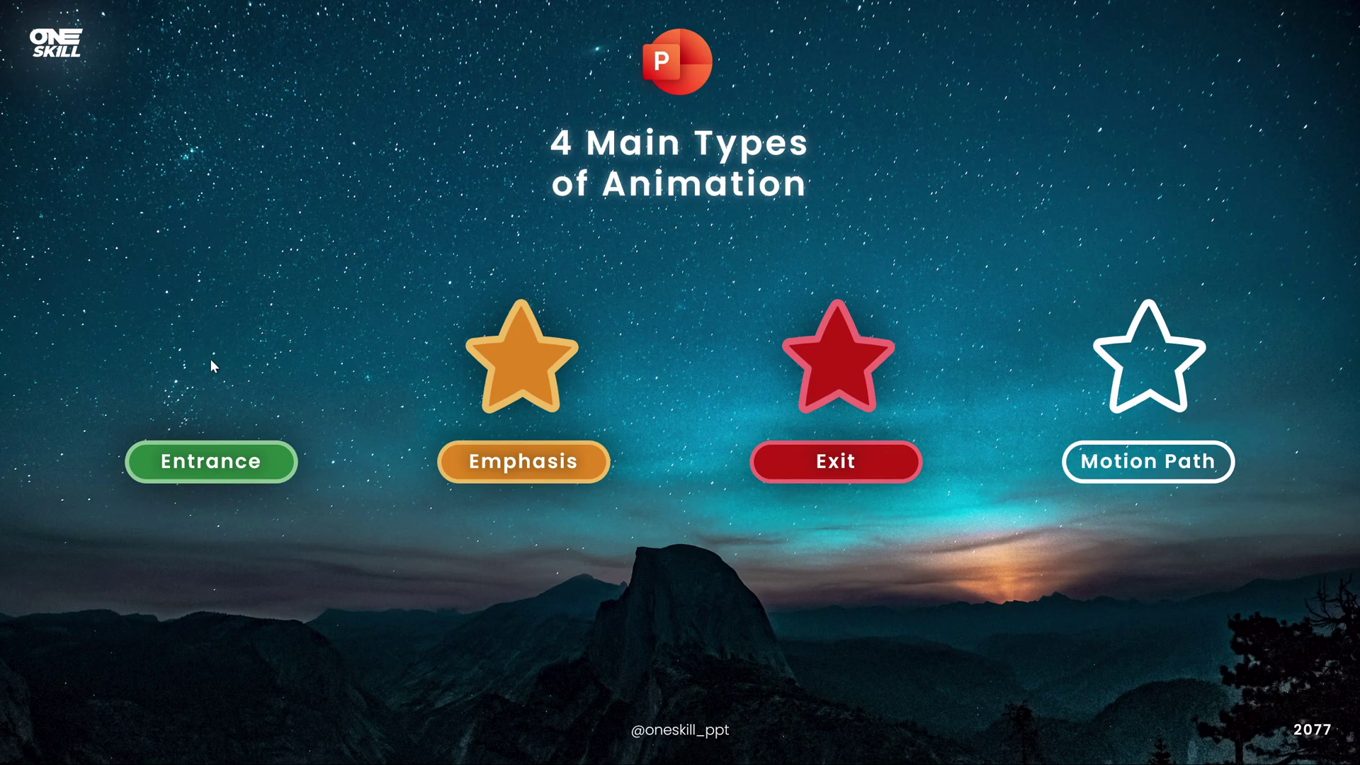
{"action": "left_click", "coordinate": [375, 321]}
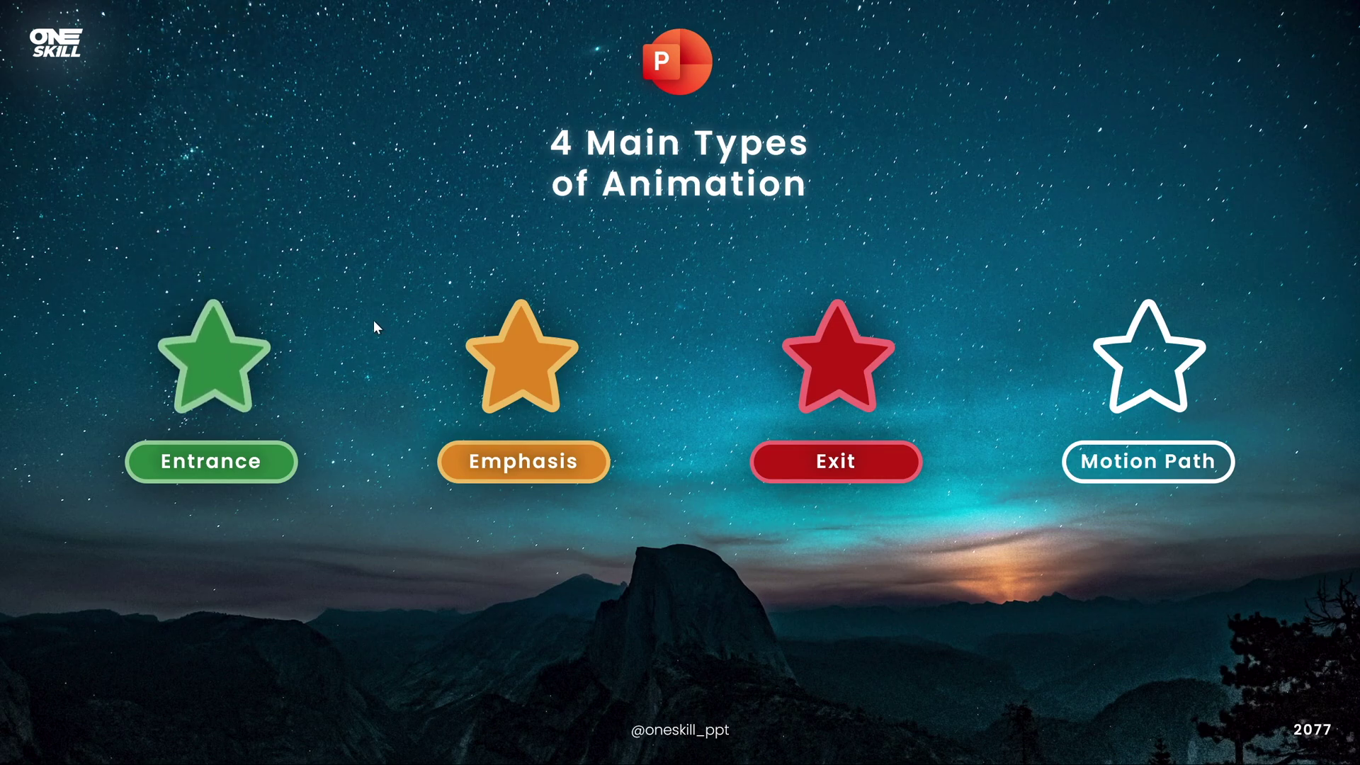
{"action": "left_click", "coordinate": [412, 348]}
{"action": "key", "text": "Escape"}
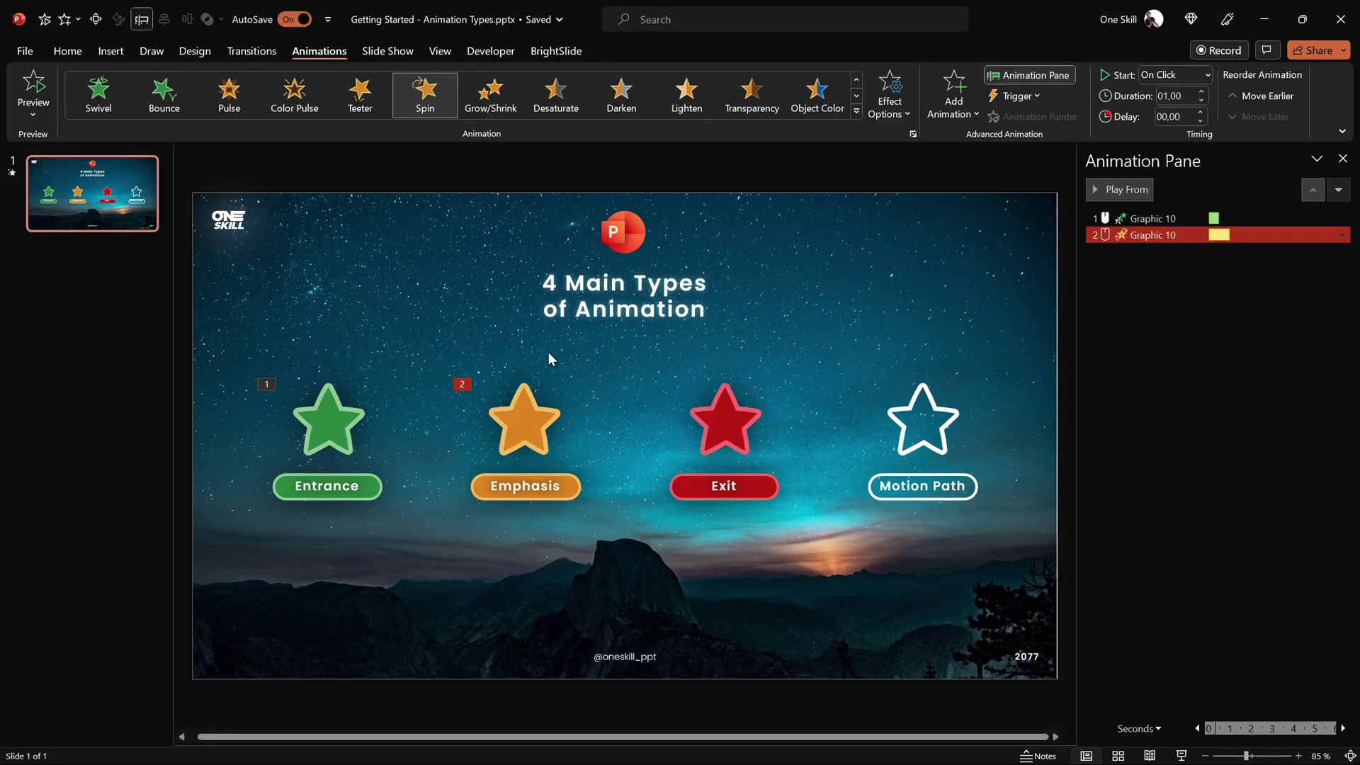
- Apply a Zoom exit effect to the red Exit star and preview it
{"action": "left_click", "coordinate": [737, 403]}
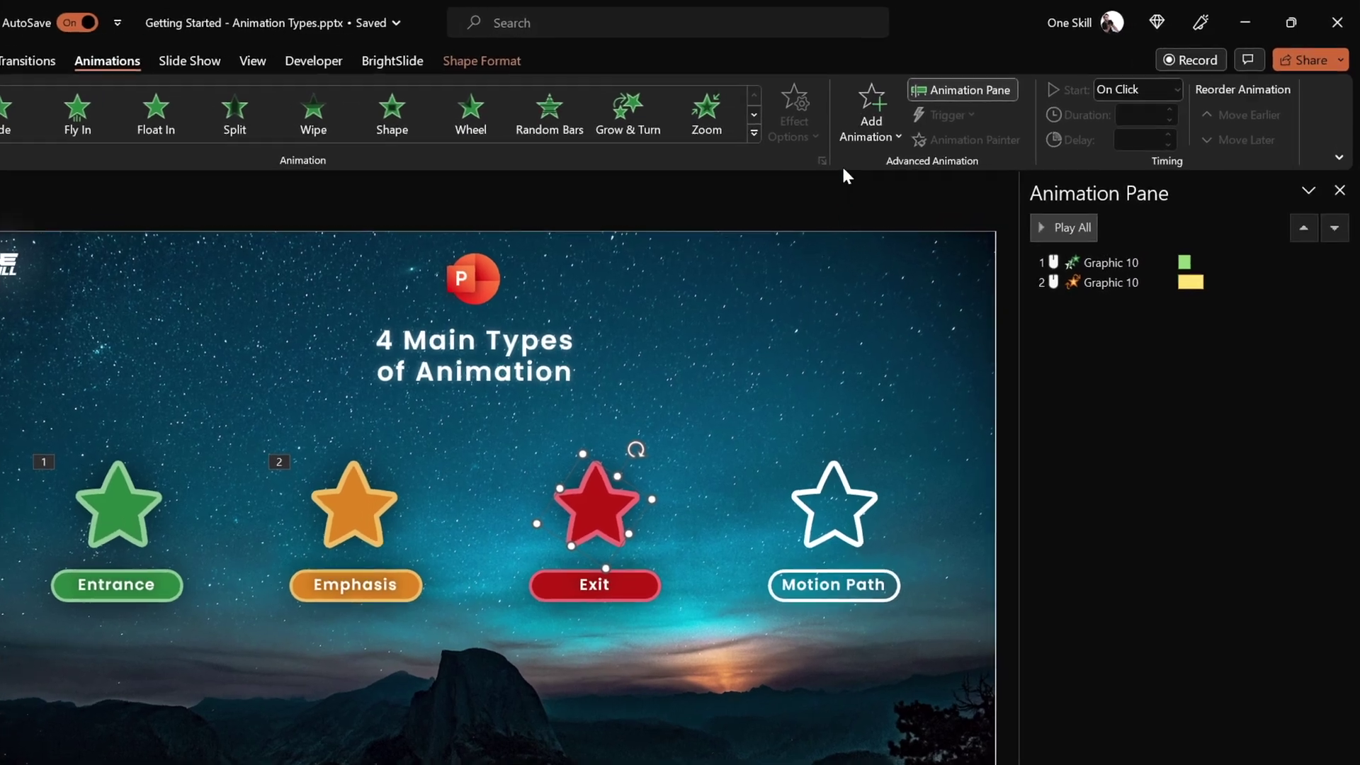
{"action": "left_click", "coordinate": [865, 131]}
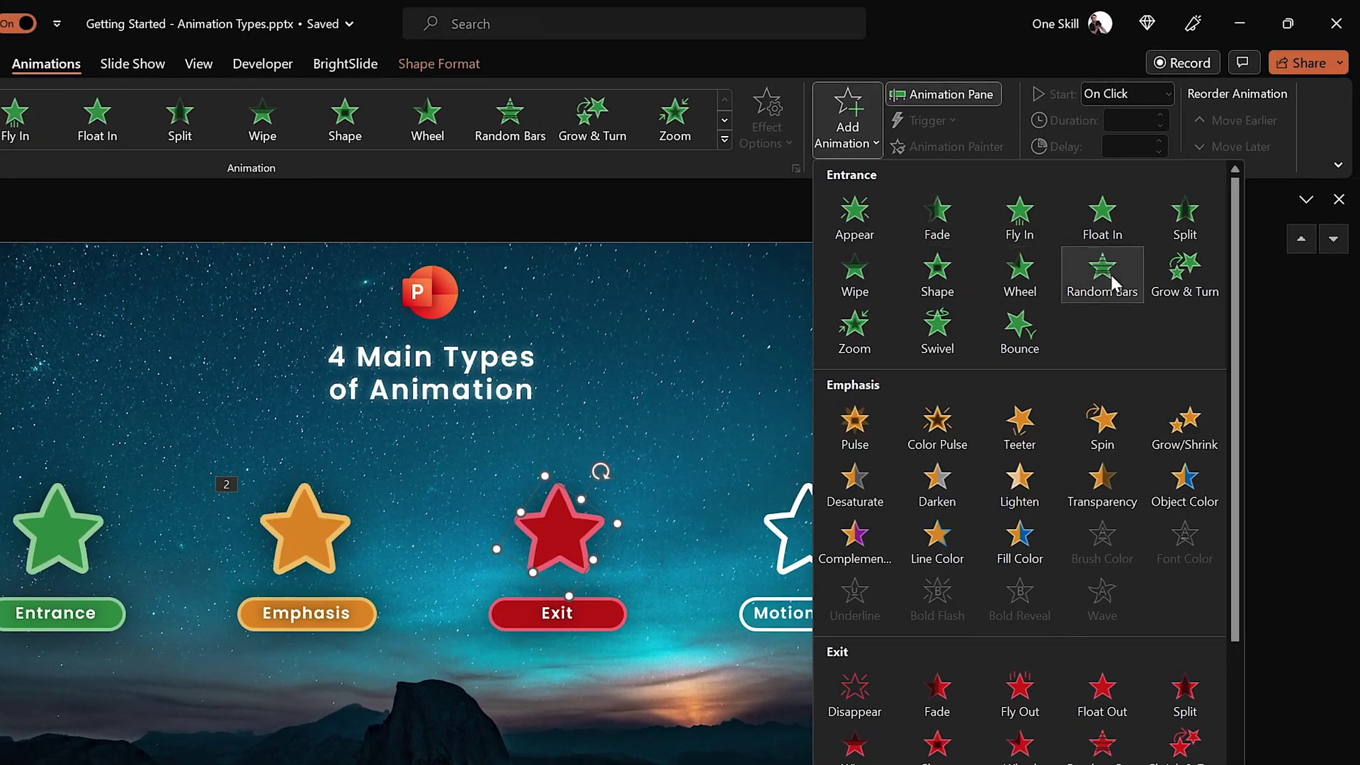
{"action": "scroll", "coordinate": [1242, 406], "scroll_direction": "down", "scroll_amount": 3}
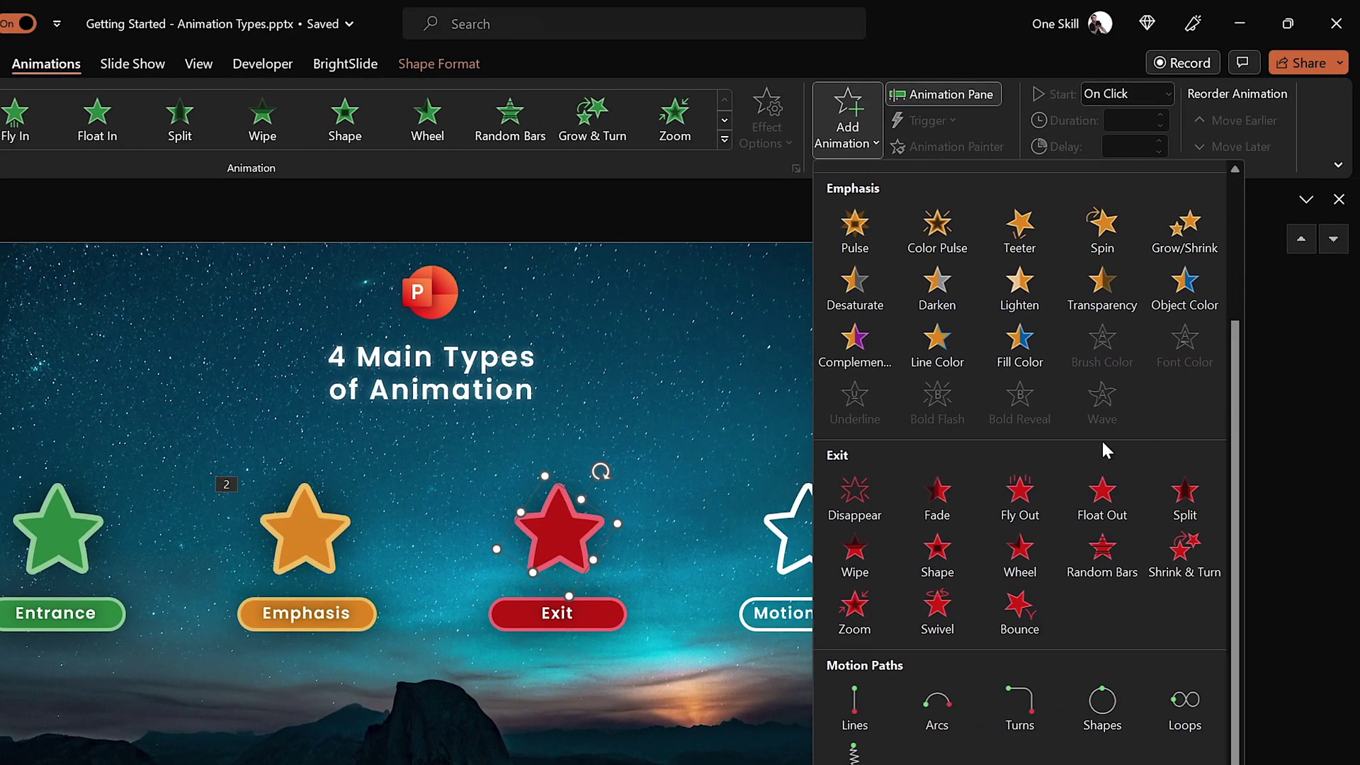
{"action": "left_click", "coordinate": [854, 607]}
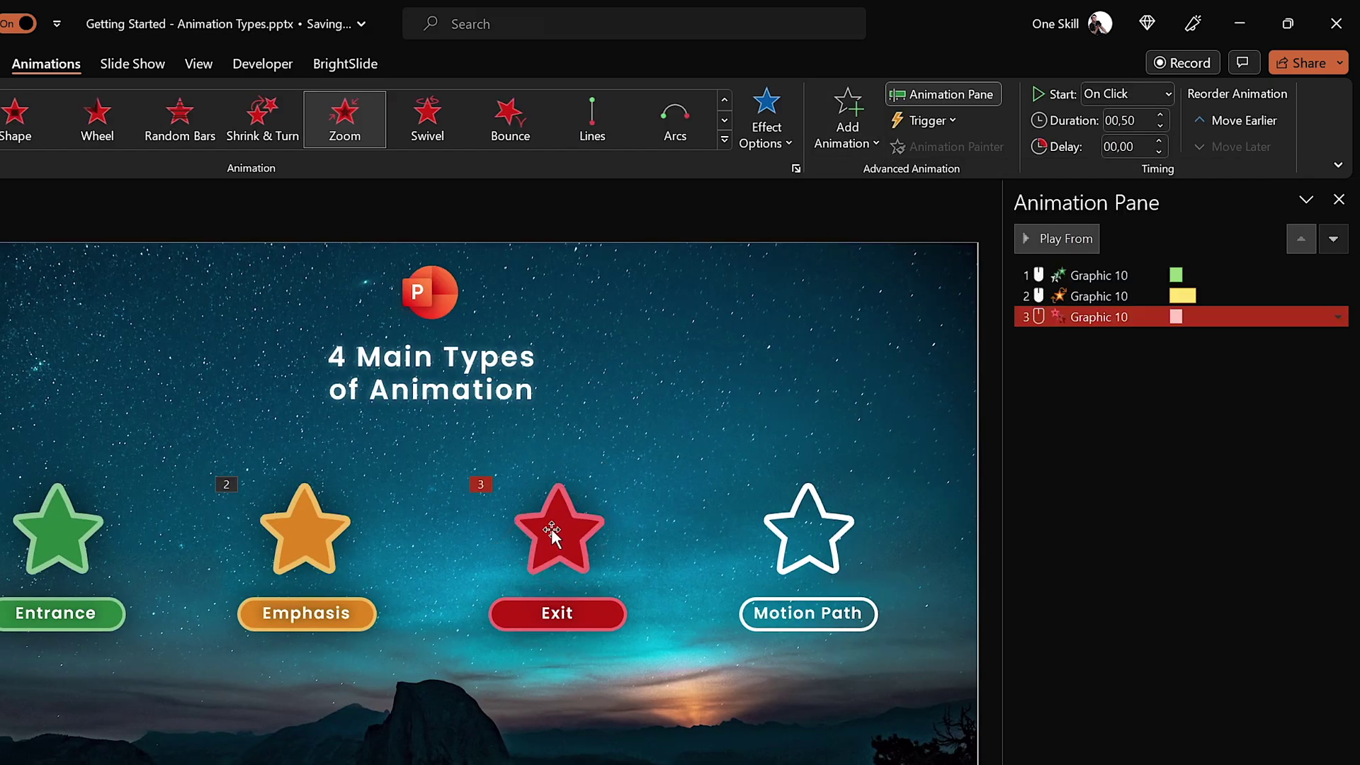
{"action": "left_click", "coordinate": [1067, 239]}
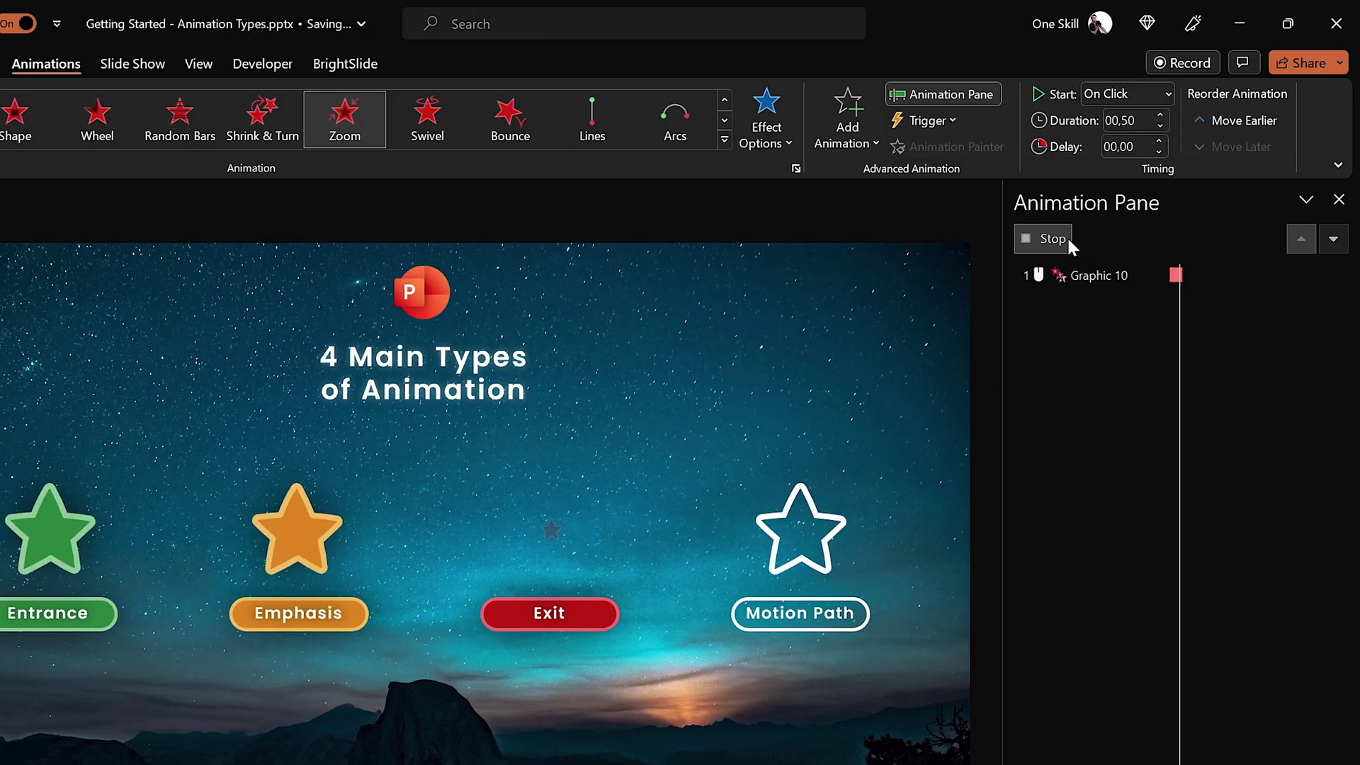
- Give the outlined Motion Path star a Lines motion path heading Up
{"action": "left_click", "coordinate": [815, 499]}
{"action": "left_click", "coordinate": [867, 139]}
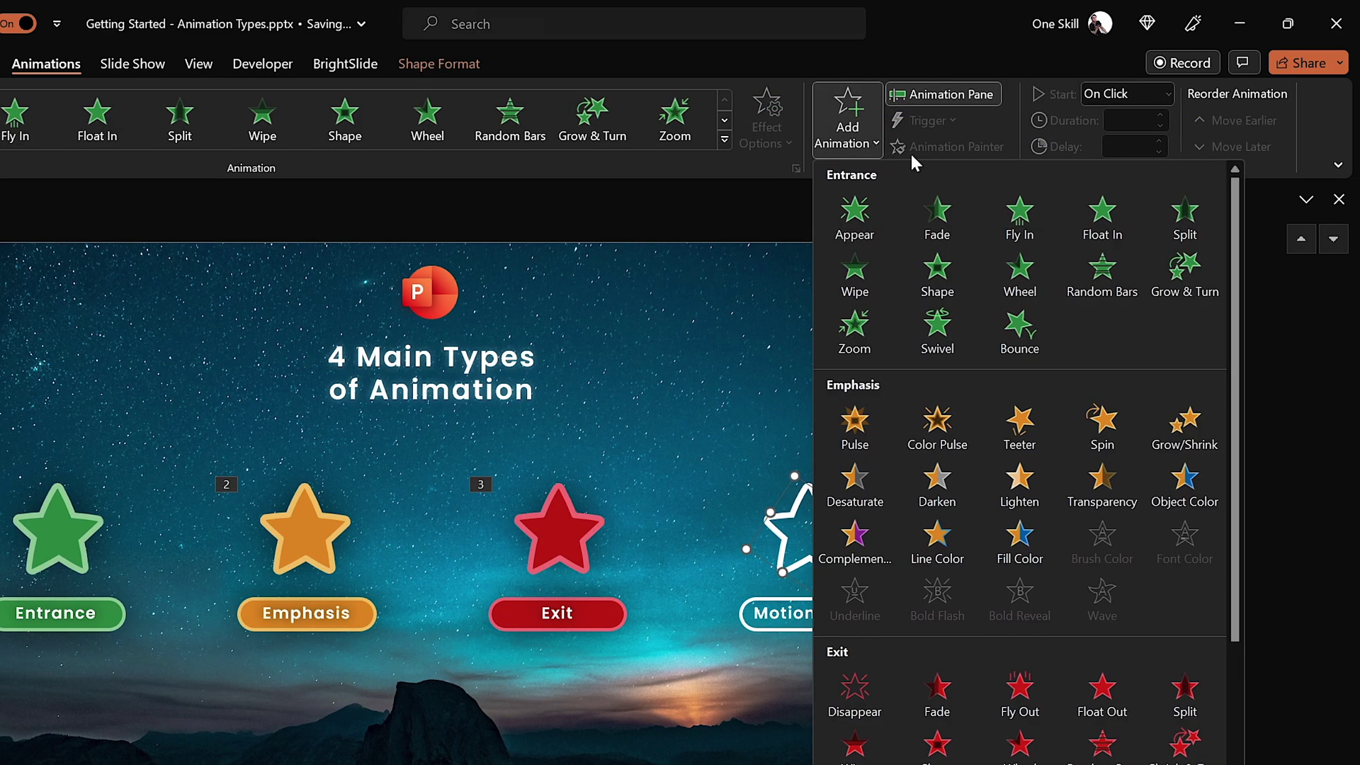
{"action": "left_click_drag", "start_coordinate": [1237, 252], "coordinate": [1241, 452]}
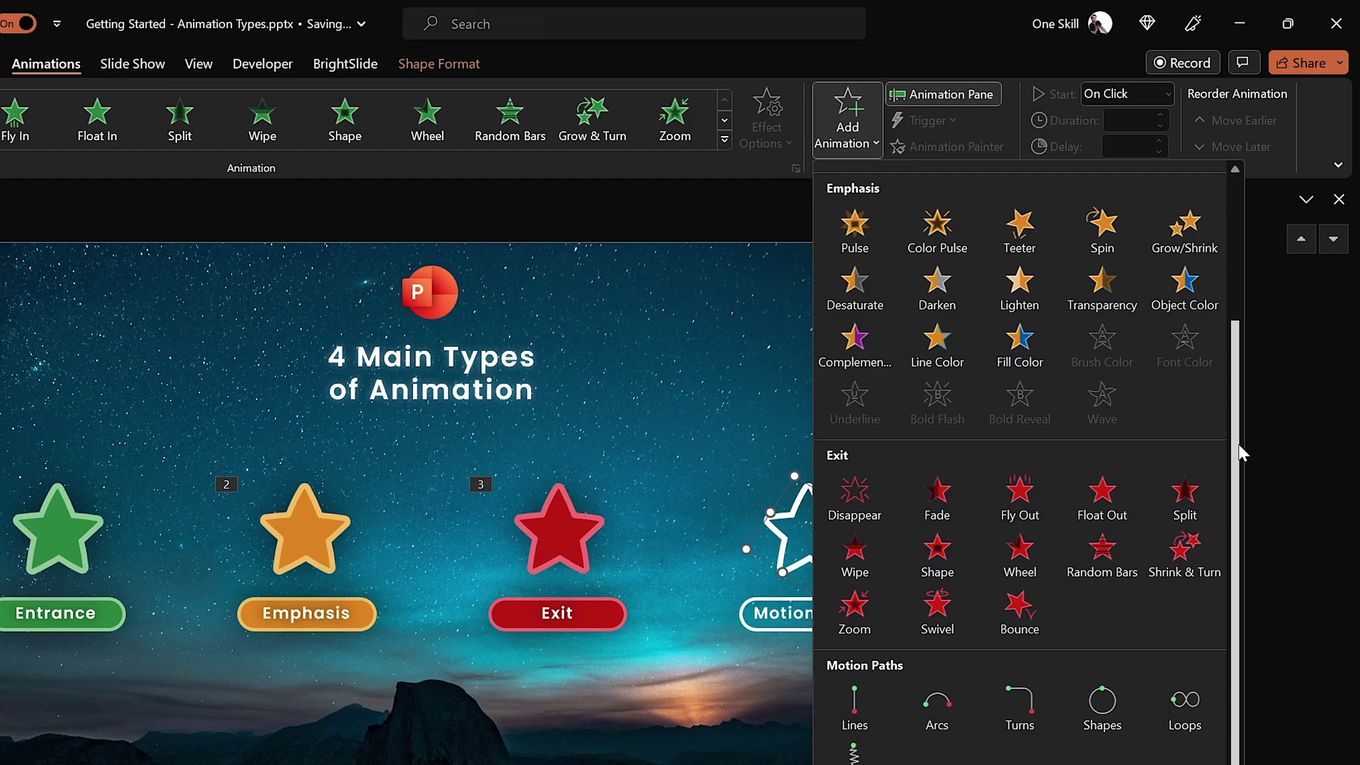
{"action": "left_click", "coordinate": [853, 708]}
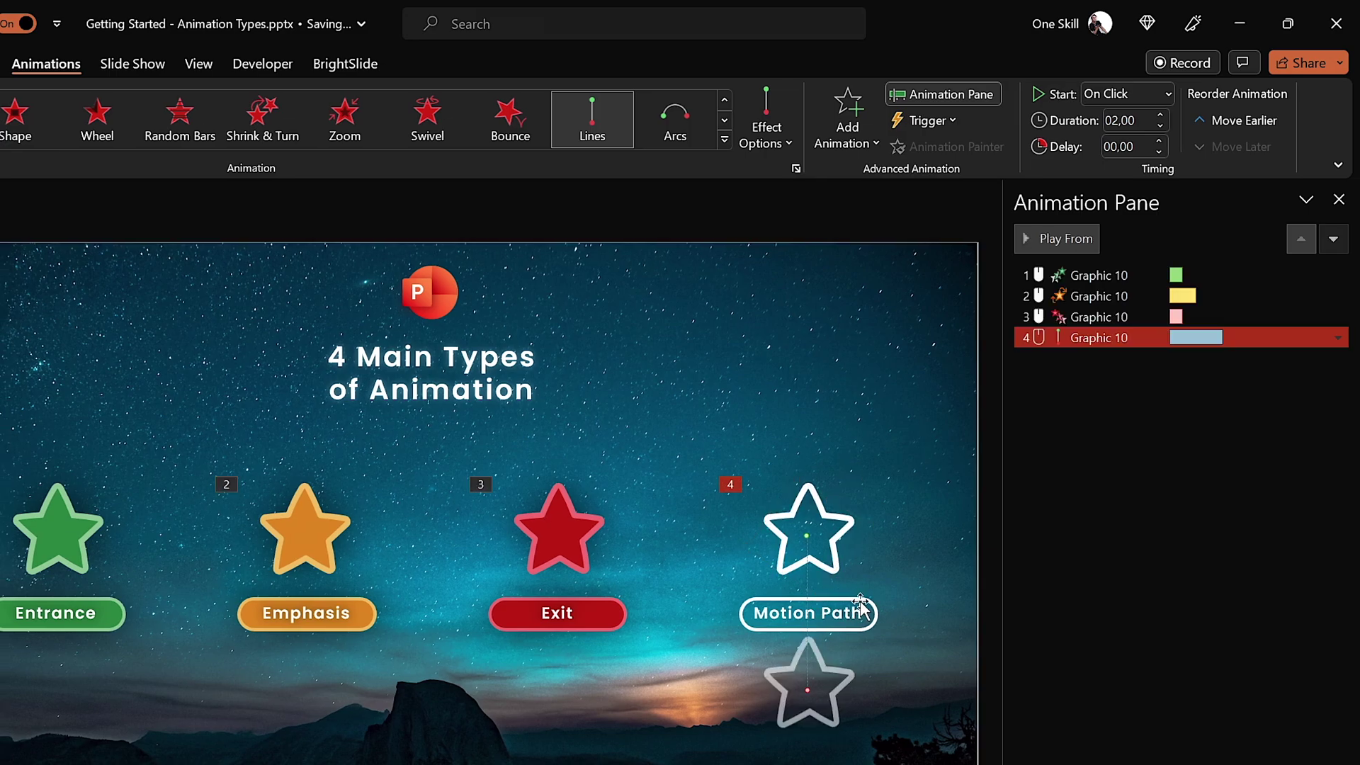
{"action": "left_click", "coordinate": [780, 142]}
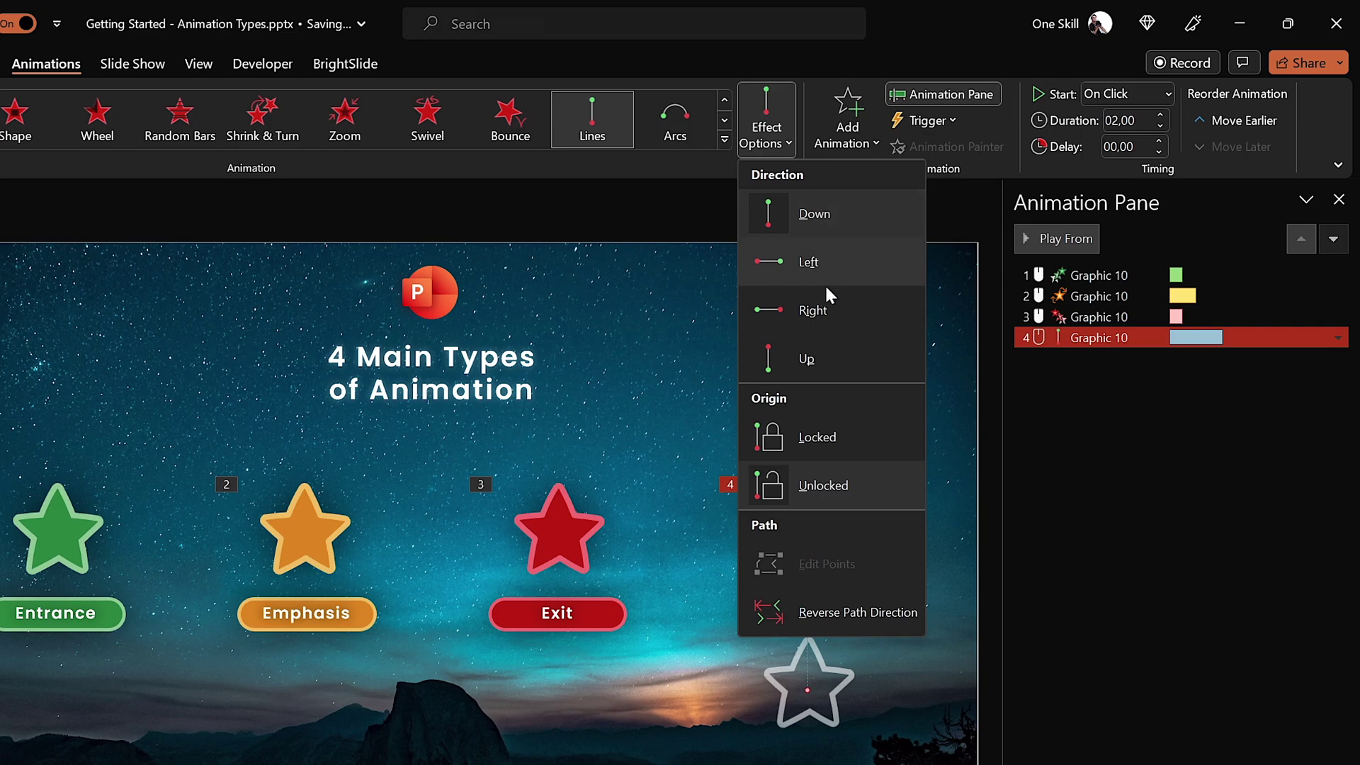
{"action": "left_click", "coordinate": [827, 355]}
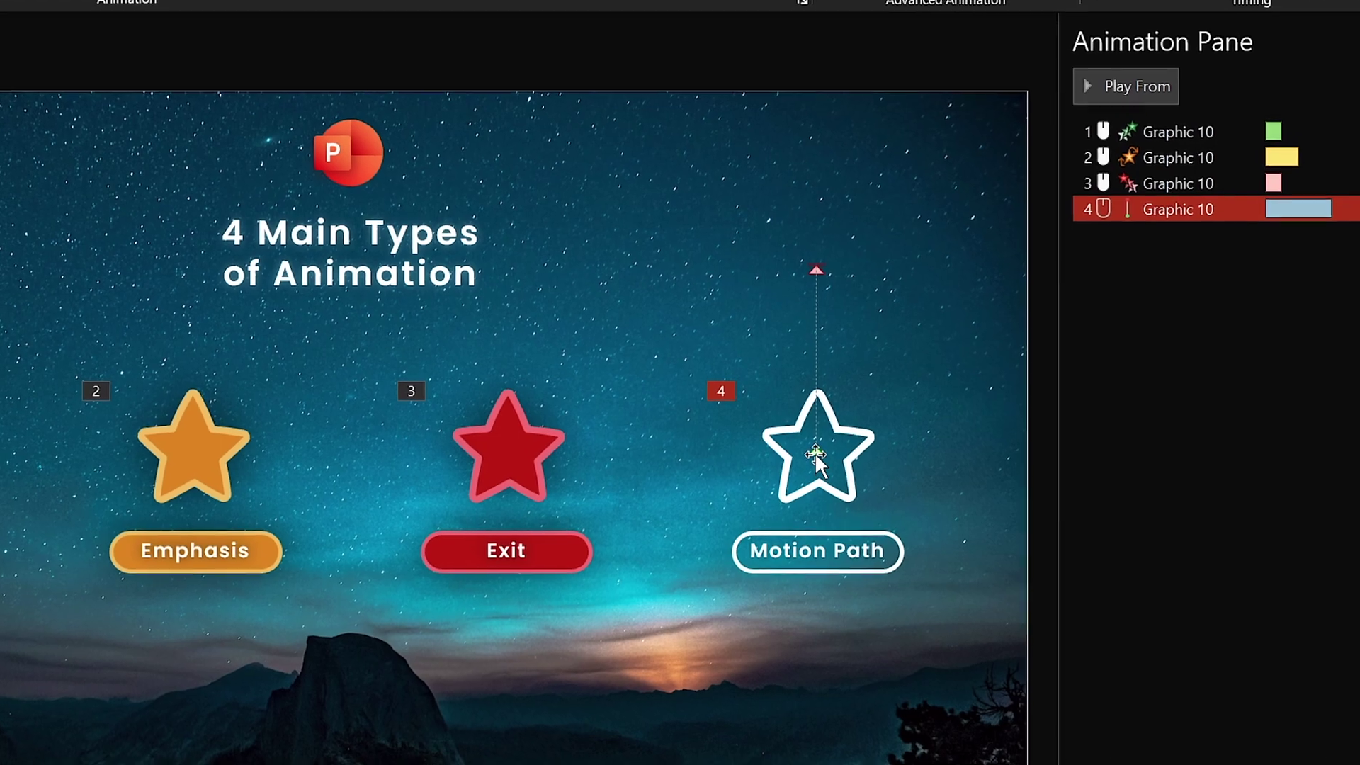
- Drag the path's end point left beside the title and preview the star's movement
{"action": "left_click", "coordinate": [815, 453]}
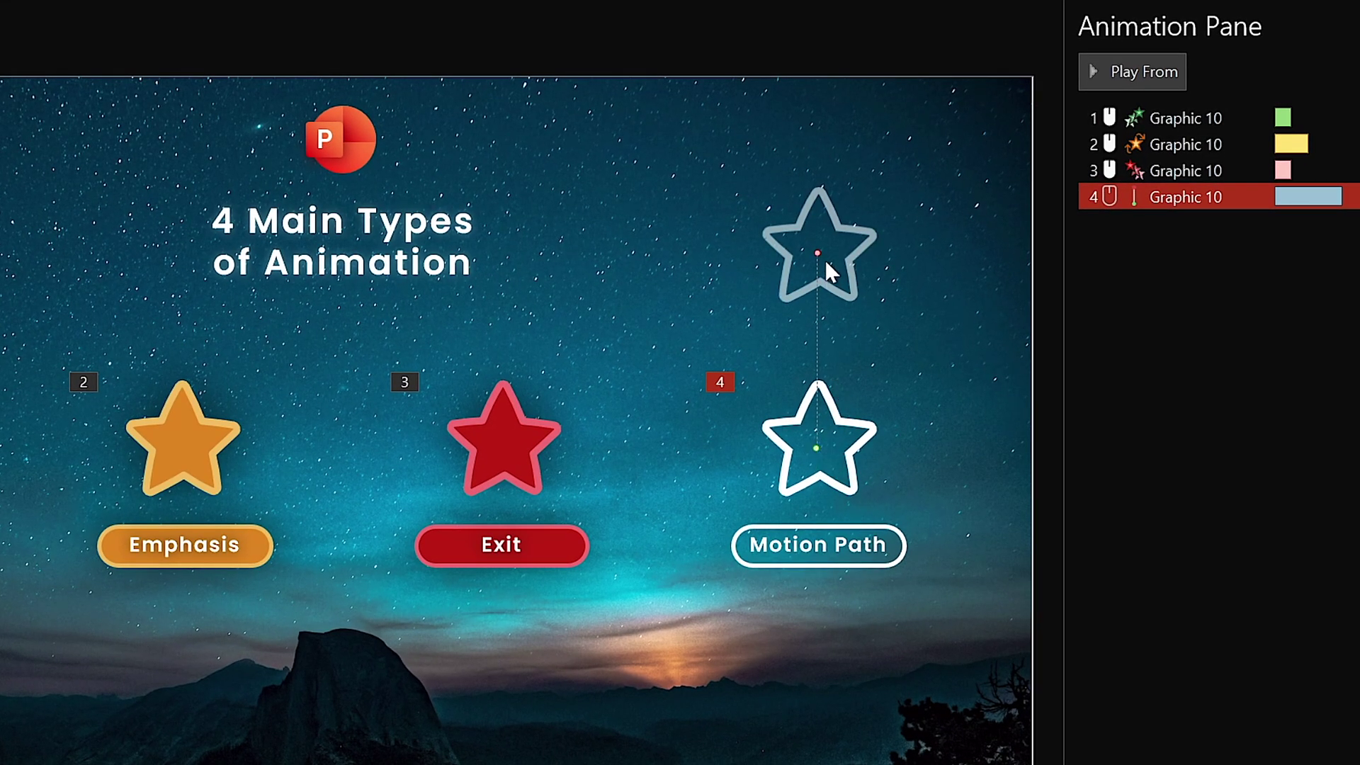
{"action": "left_click_drag", "start_coordinate": [825, 259], "coordinate": [638, 266]}
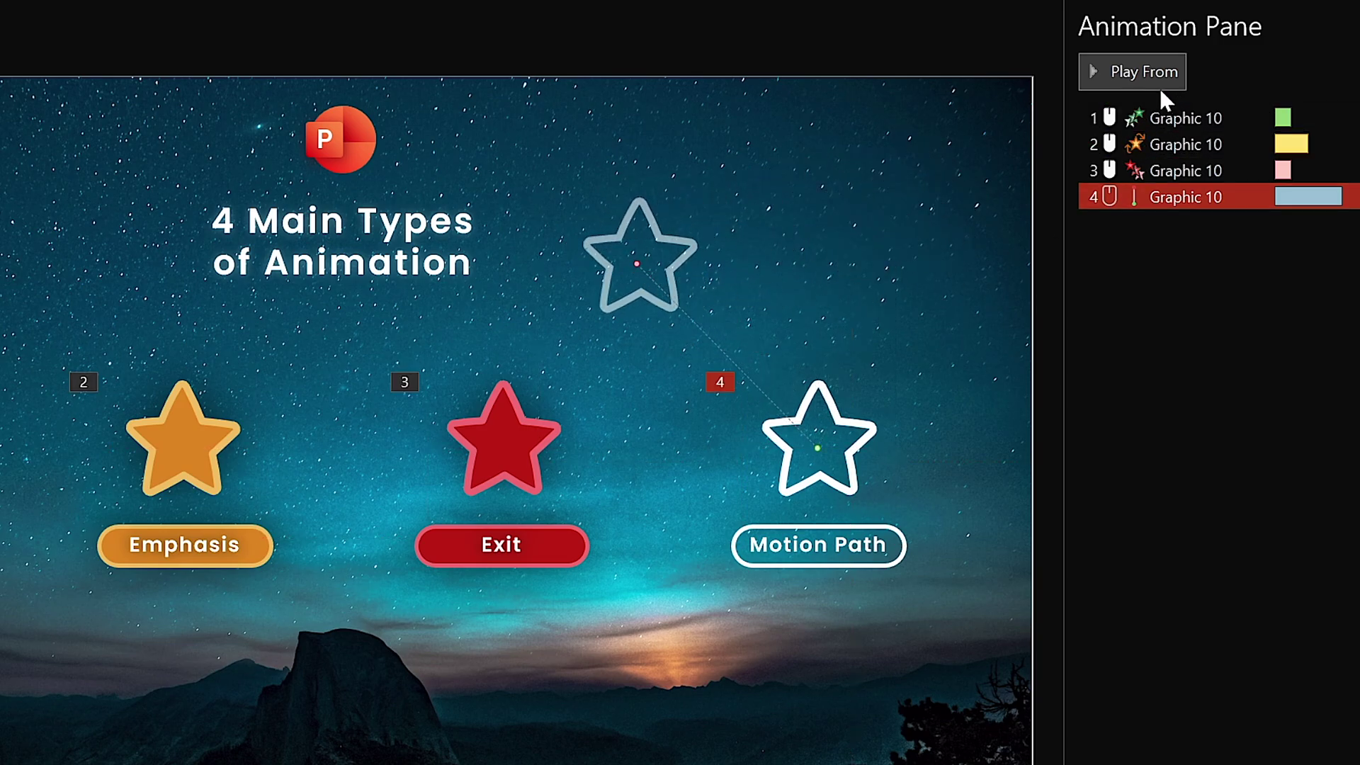
{"action": "left_click", "coordinate": [1146, 73]}
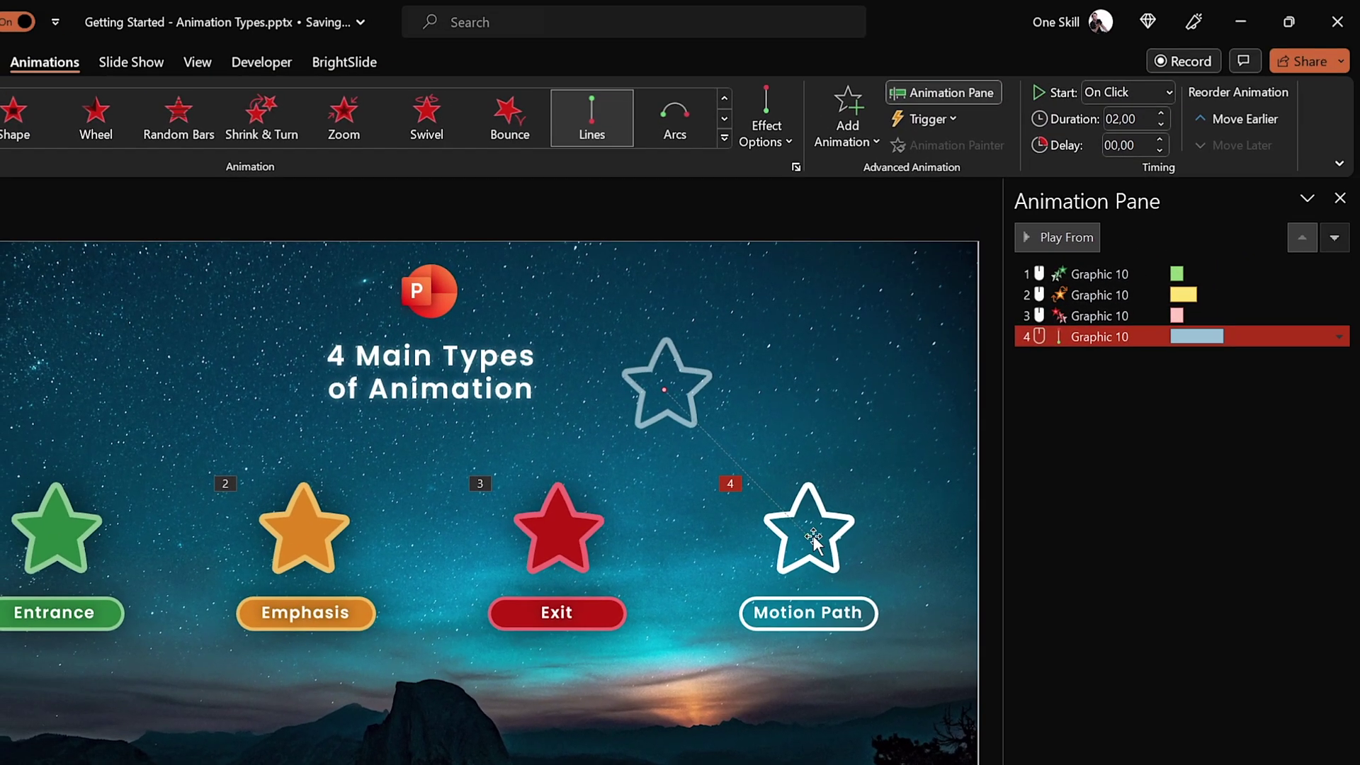
- Turn on Auto-reverse for the star's Up path, keeping 1-second smooth start and end
{"action": "right_click", "coordinate": [1088, 338]}
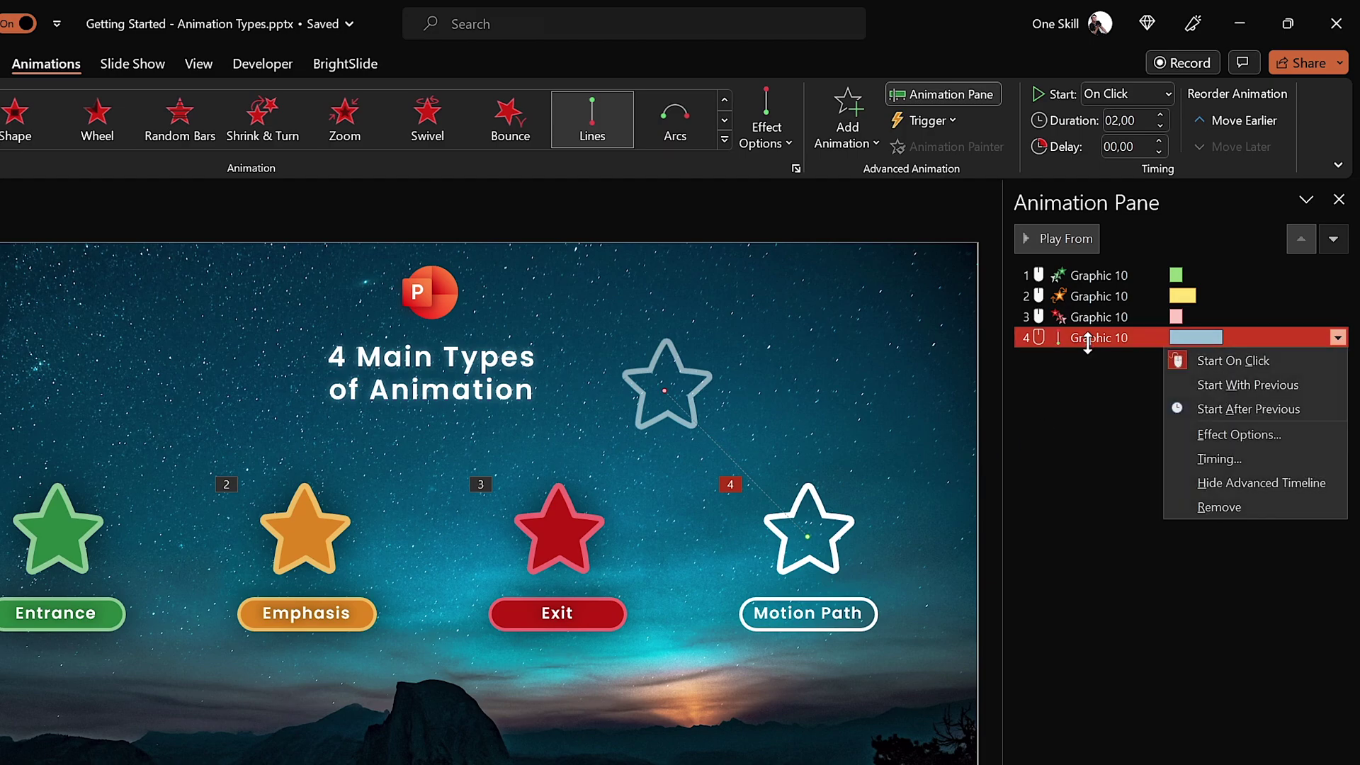
{"action": "left_click", "coordinate": [1218, 435]}
{"action": "left_click_drag", "start_coordinate": [530, 277], "coordinate": [450, 286]}
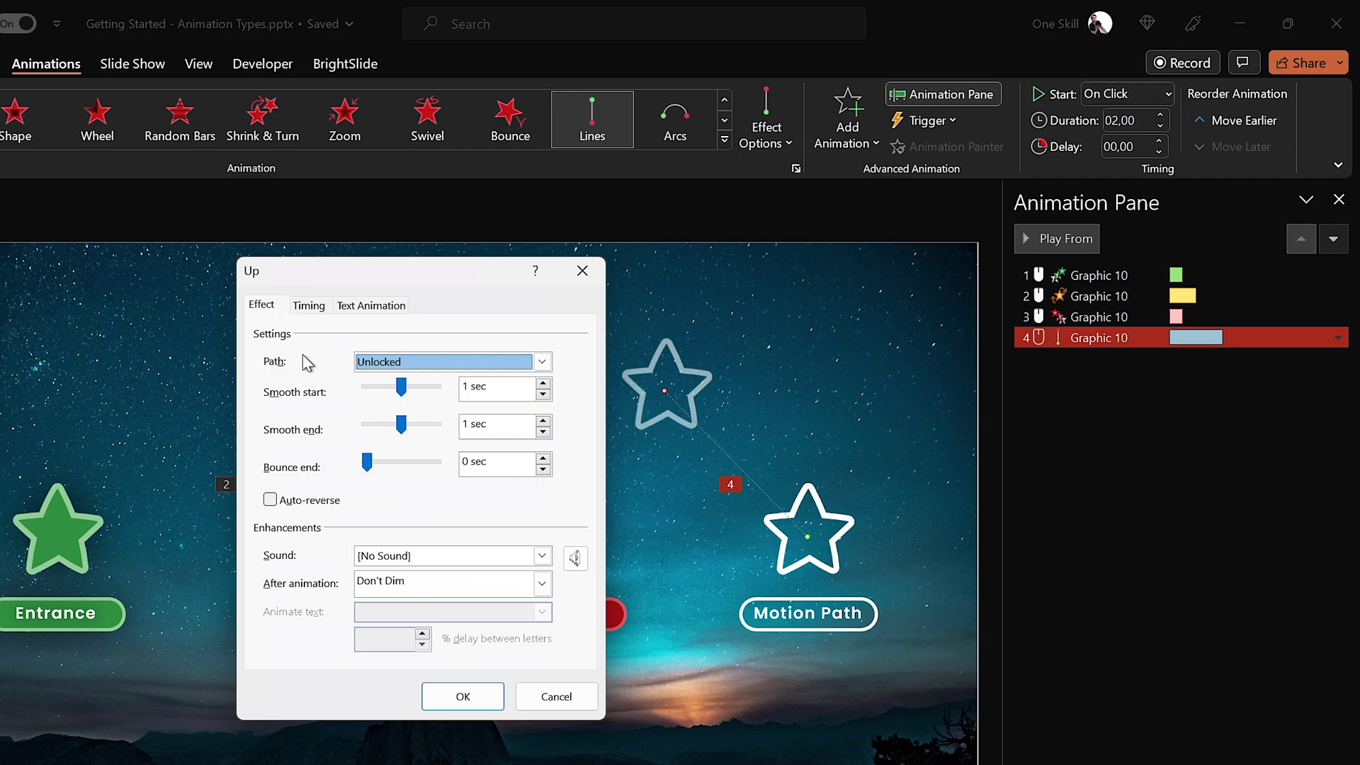
{"action": "left_click", "coordinate": [270, 500]}
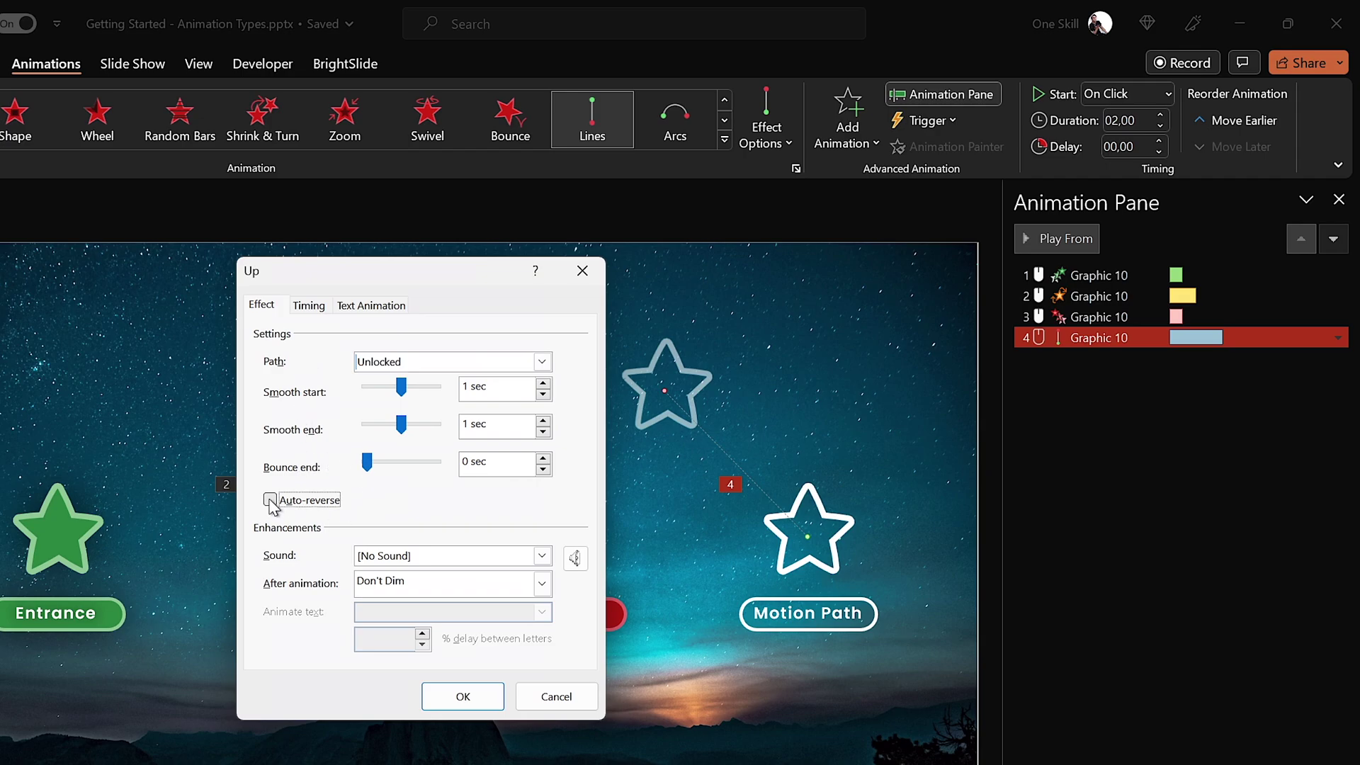
{"action": "left_click", "coordinate": [464, 696]}
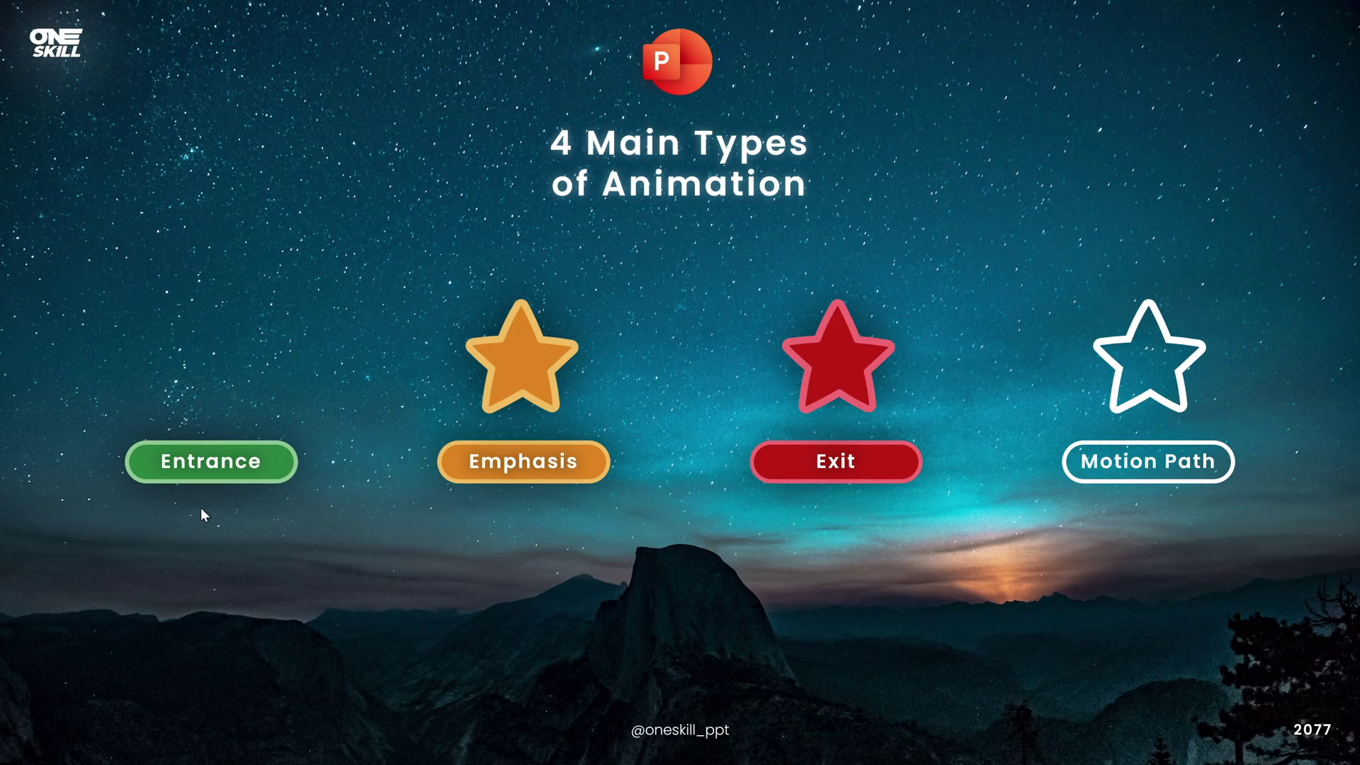
- Trigger the green entrance, orange emphasis, red exit and white motion path stars, then advance
{"action": "left_click", "coordinate": [254, 465]}
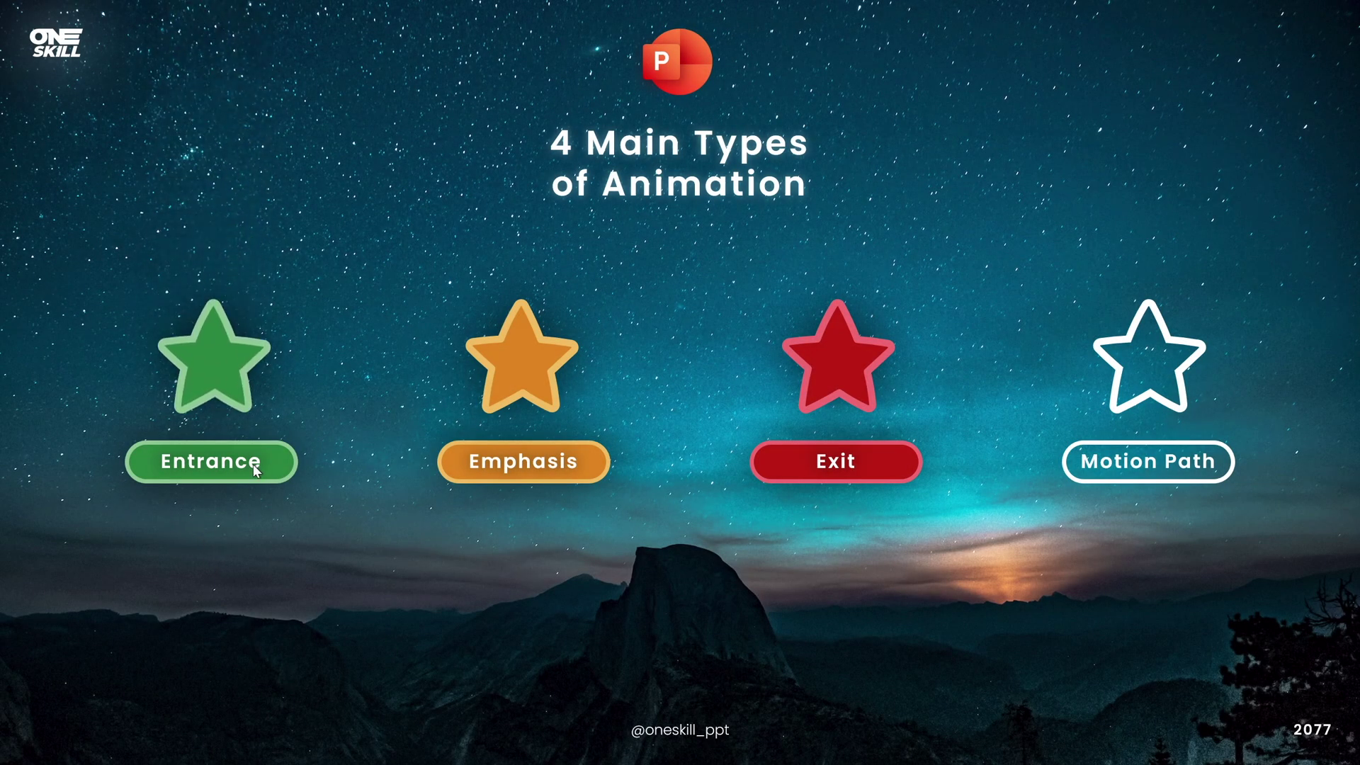
{"action": "left_click", "coordinate": [553, 474]}
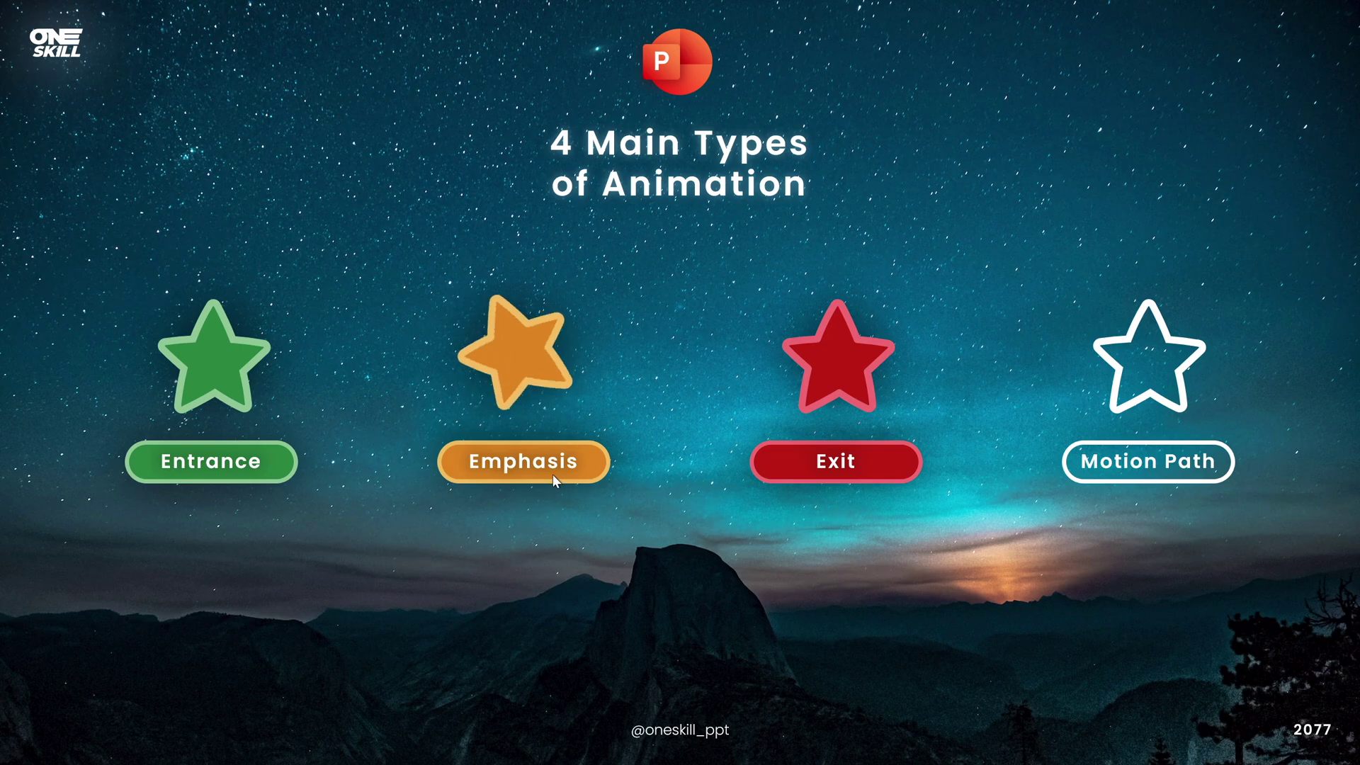
{"action": "left_click", "coordinate": [858, 472]}
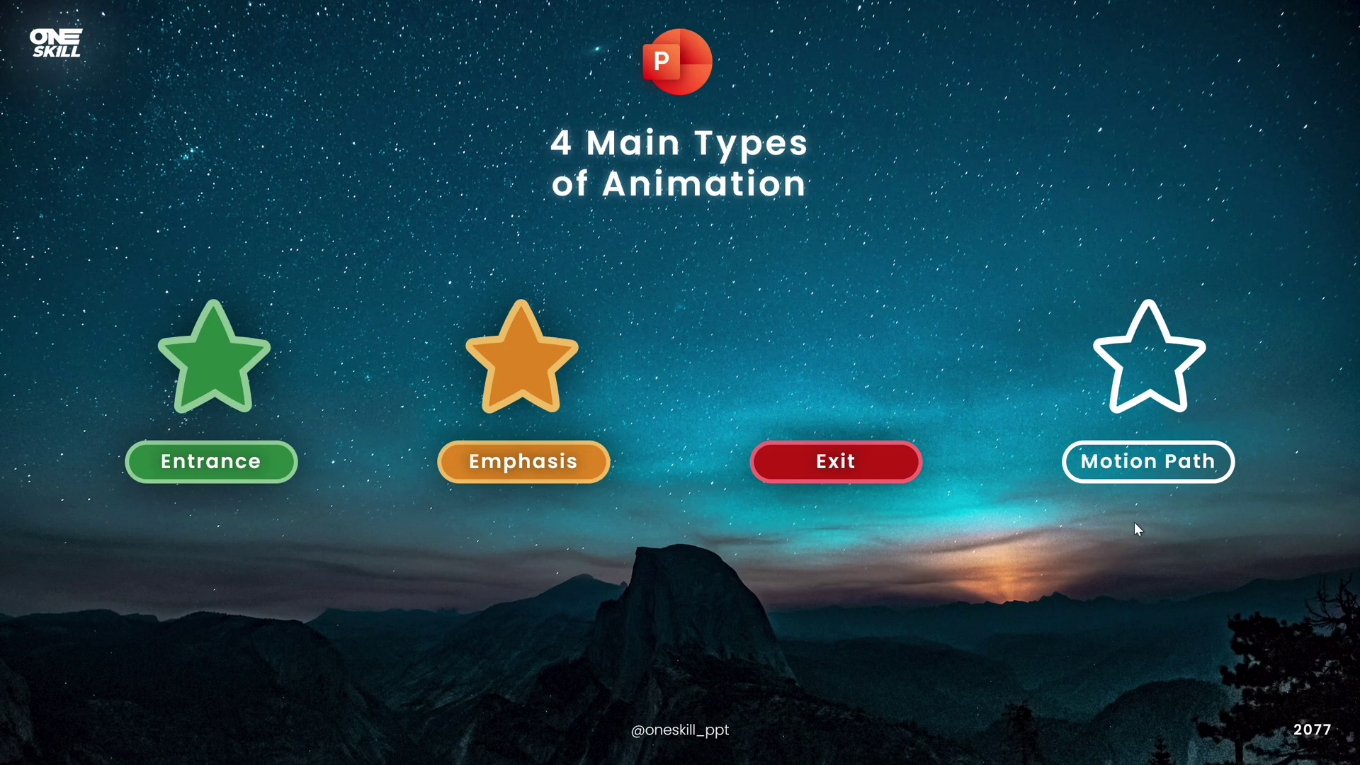
{"action": "left_click", "coordinate": [1159, 474]}
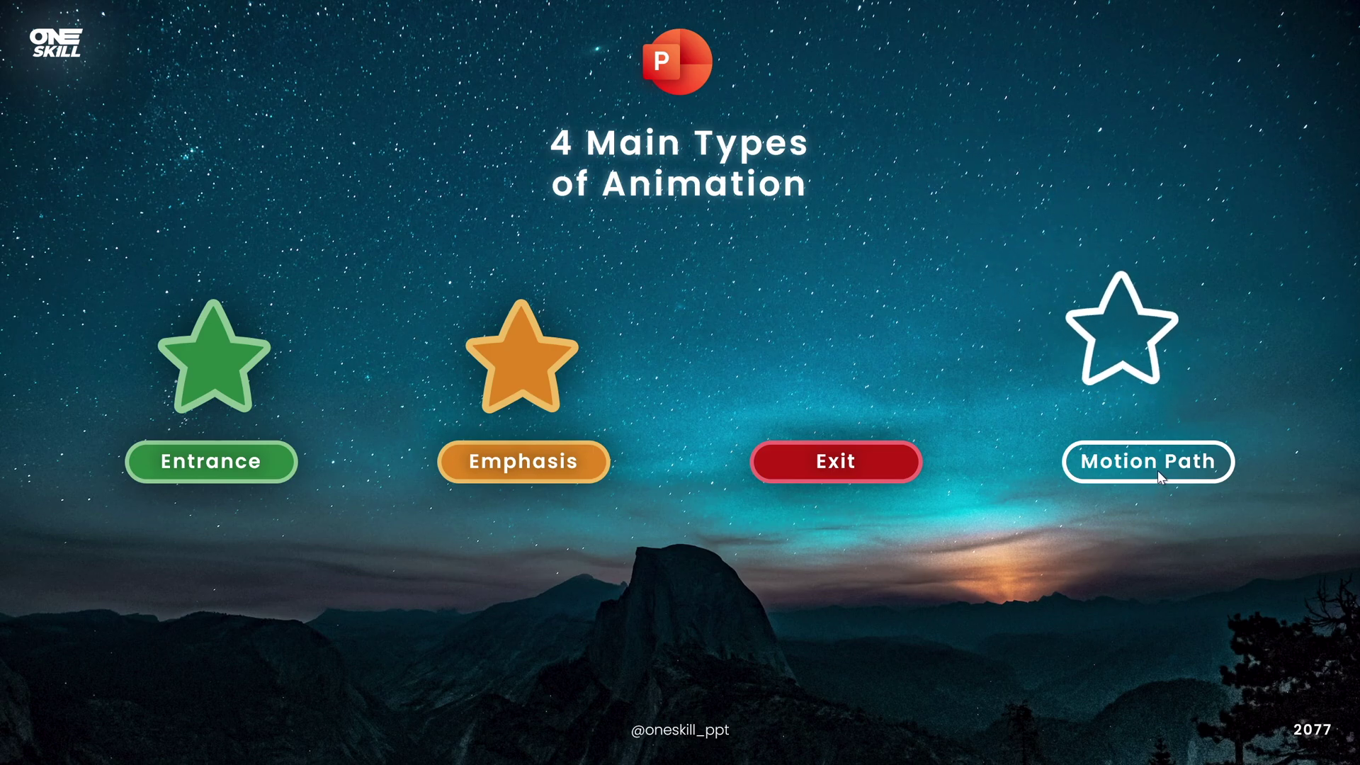
{"action": "left_click", "coordinate": [1045, 525]}
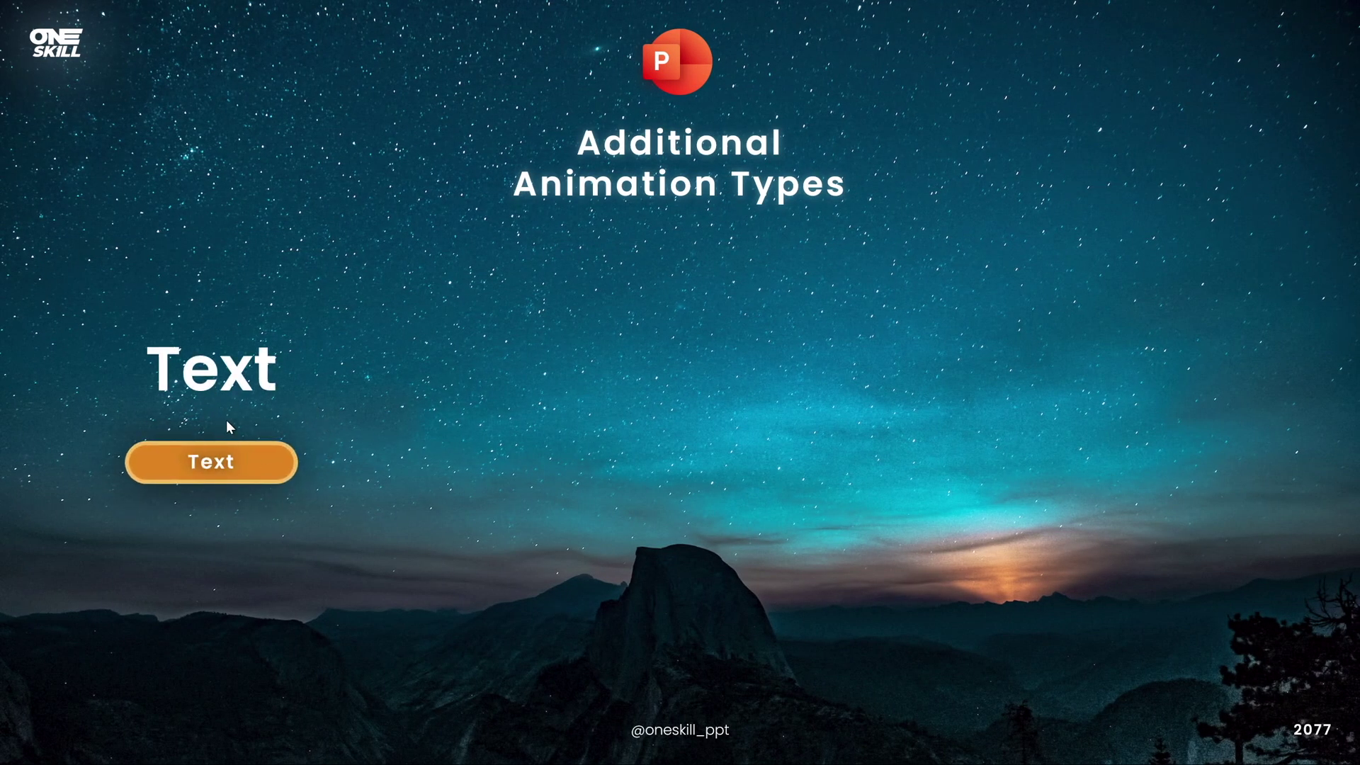
- Reveal the Draw star, 3D shuttle and Multiple star, then bring in the next slide's title
{"action": "left_click", "coordinate": [564, 490]}
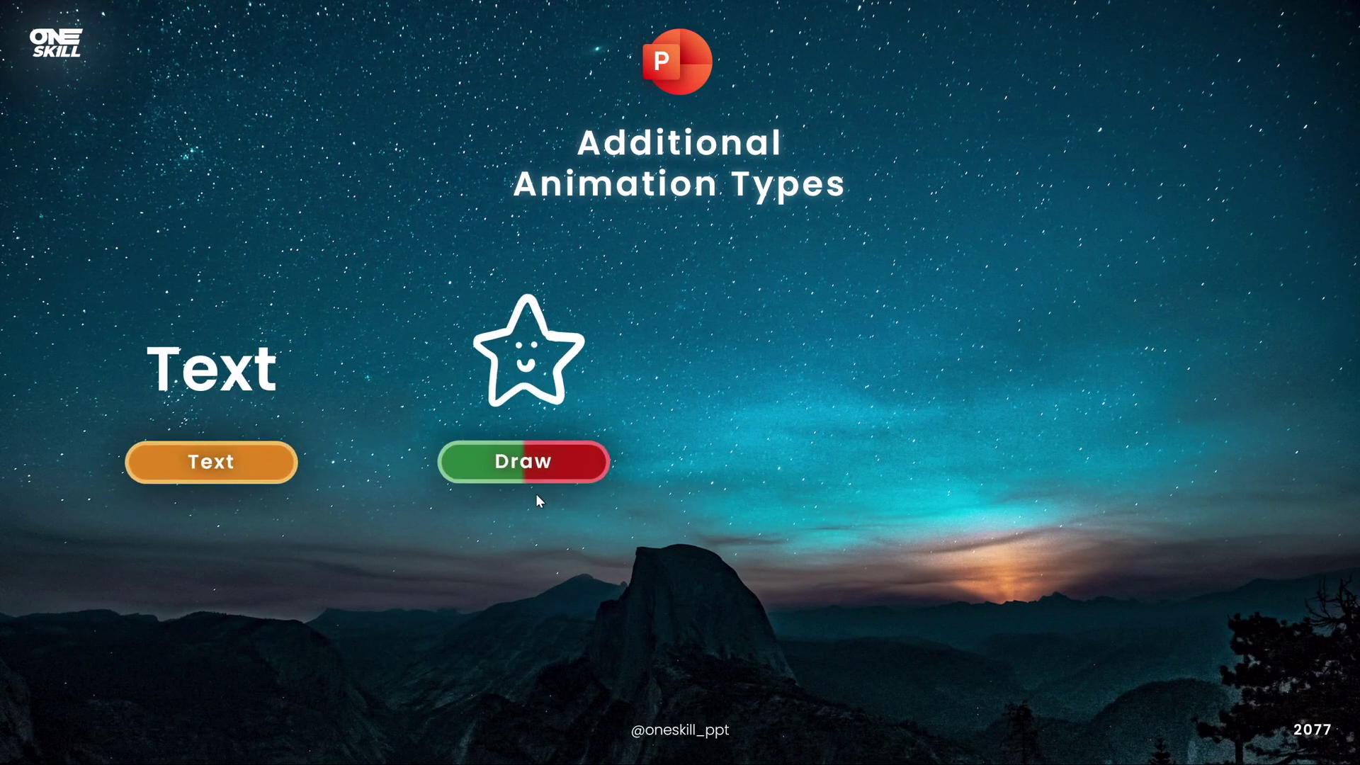
{"action": "left_click", "coordinate": [846, 457]}
{"action": "left_click", "coordinate": [1127, 504]}
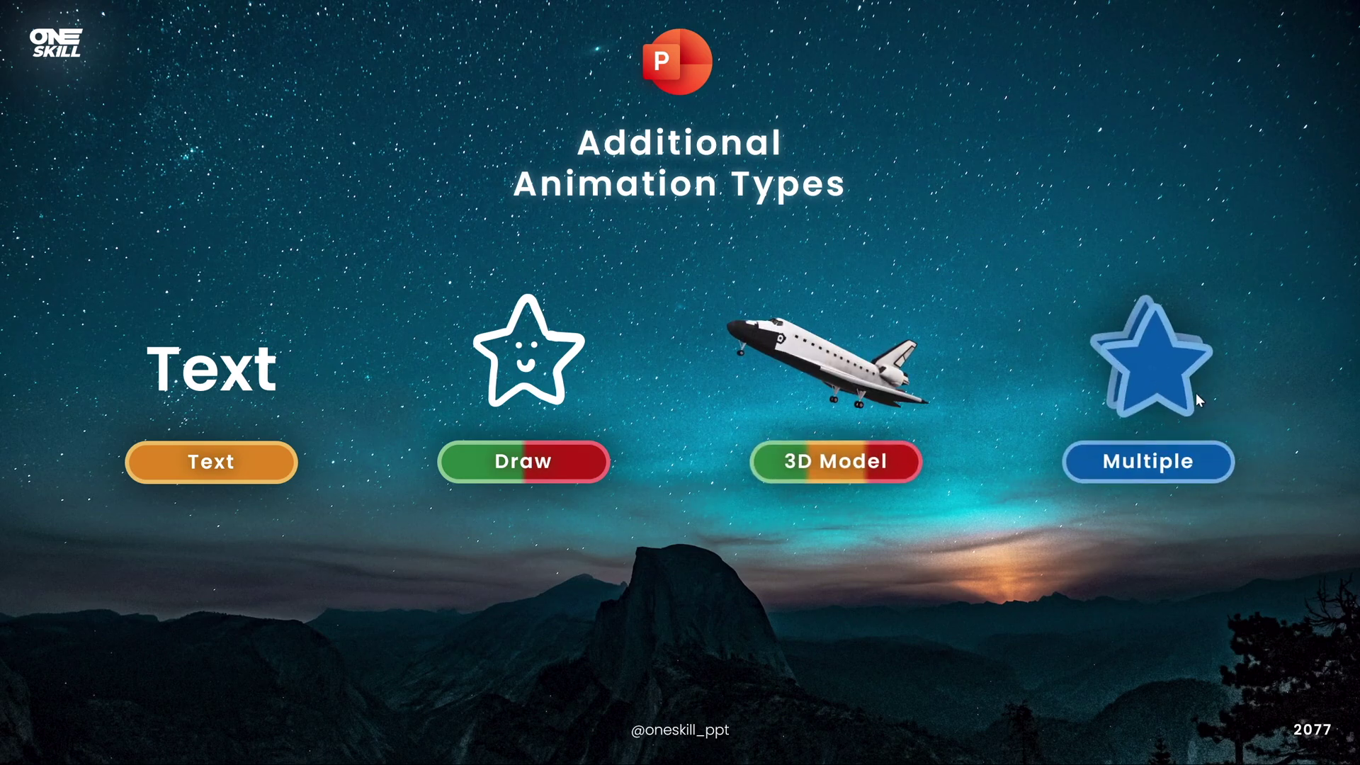
{"action": "left_click", "coordinate": [1124, 421]}
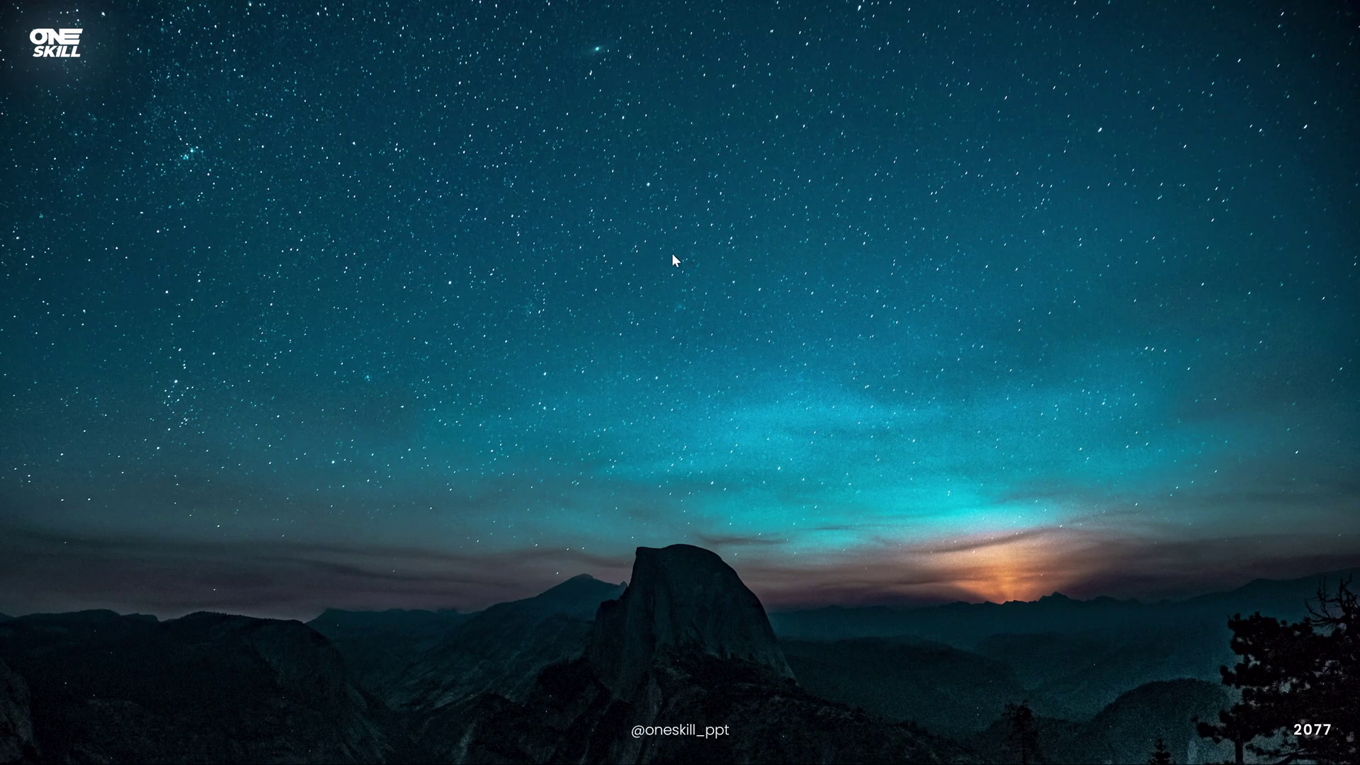
{"action": "left_click", "coordinate": [665, 211]}
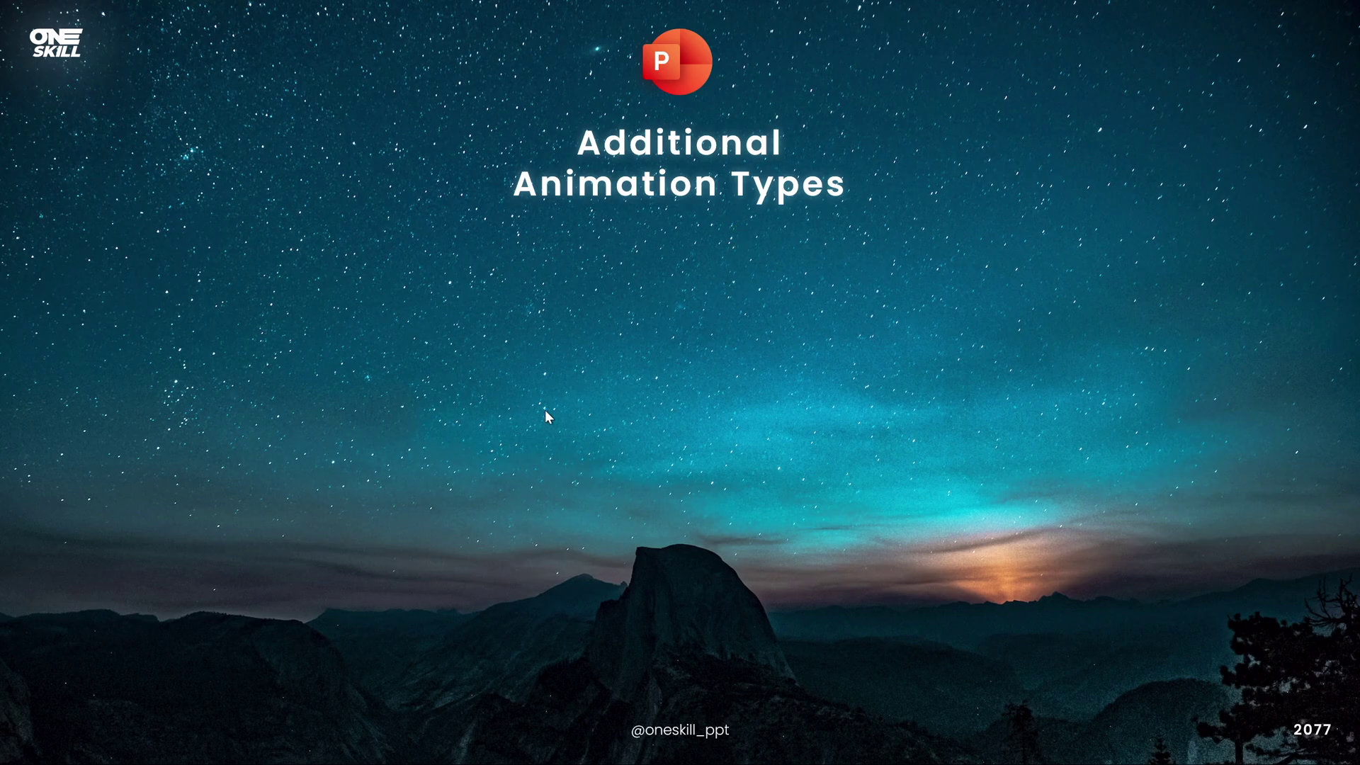
- Reveal the Text heading, smiling star drawing, 3D space shuttle and blue Multiple star
{"action": "left_click", "coordinate": [289, 406]}
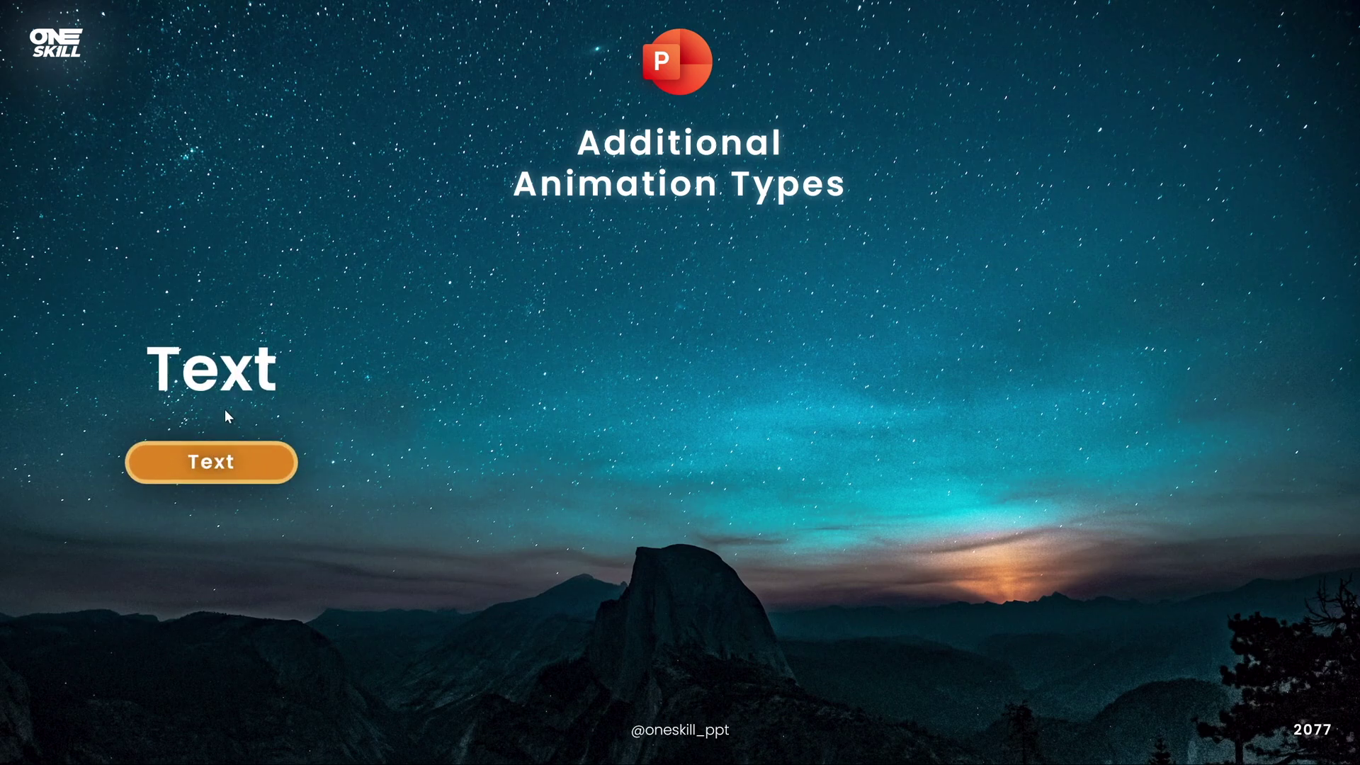
{"action": "left_click", "coordinate": [564, 490]}
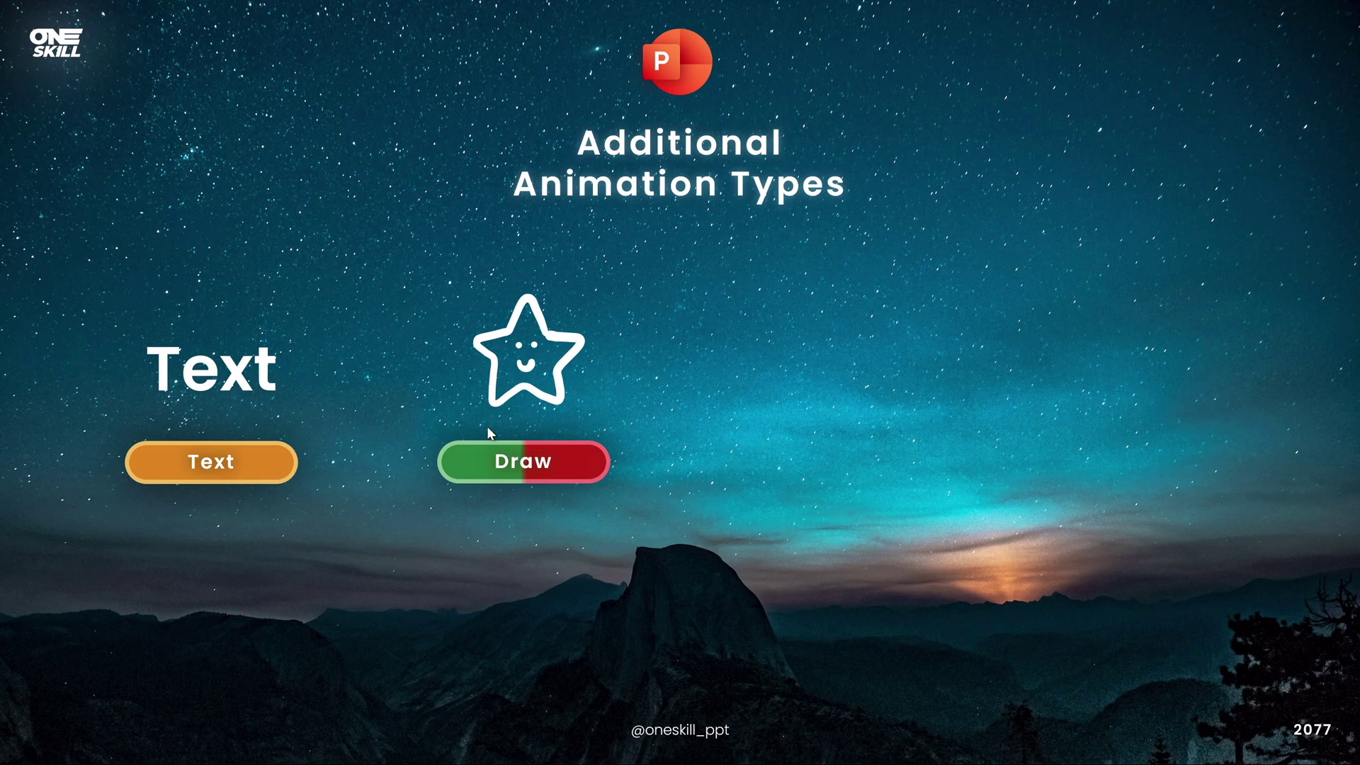
{"action": "left_click", "coordinate": [850, 463]}
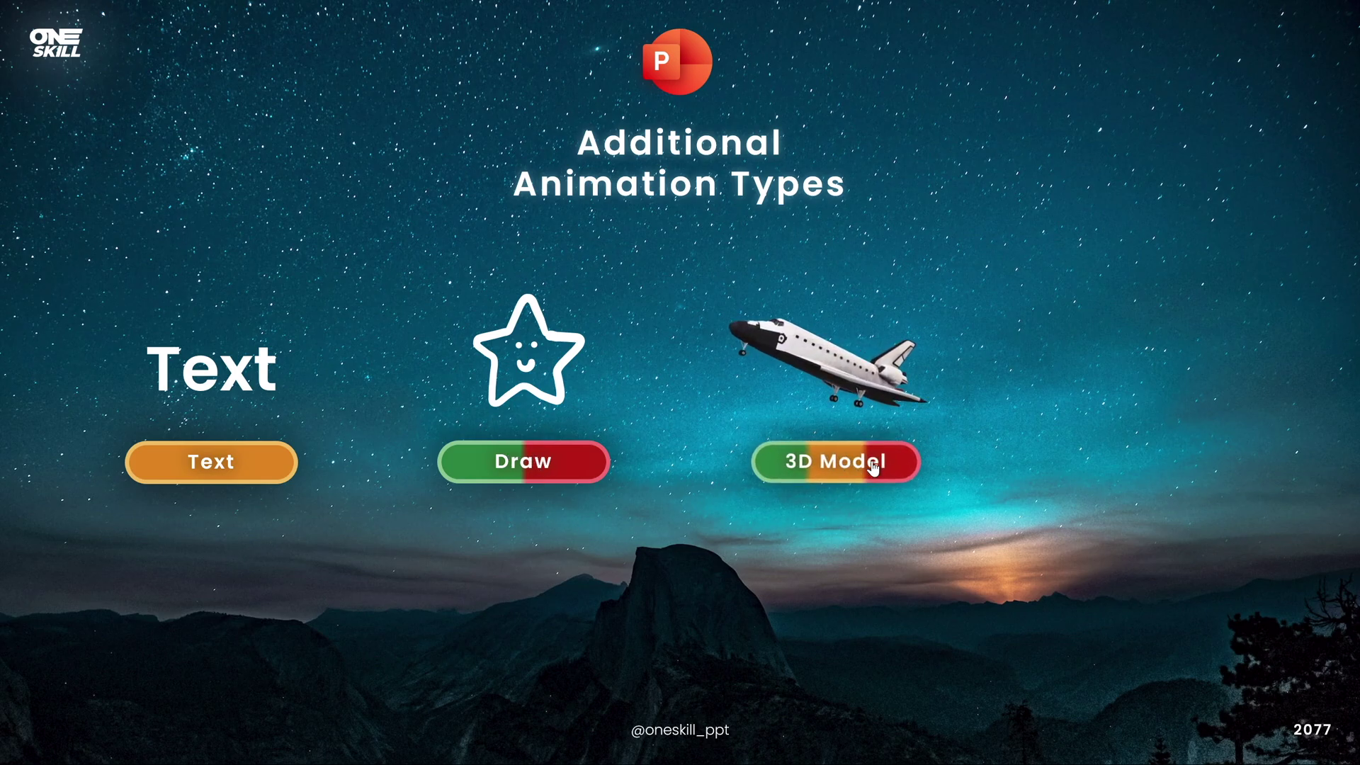
{"action": "left_click", "coordinate": [1125, 496]}
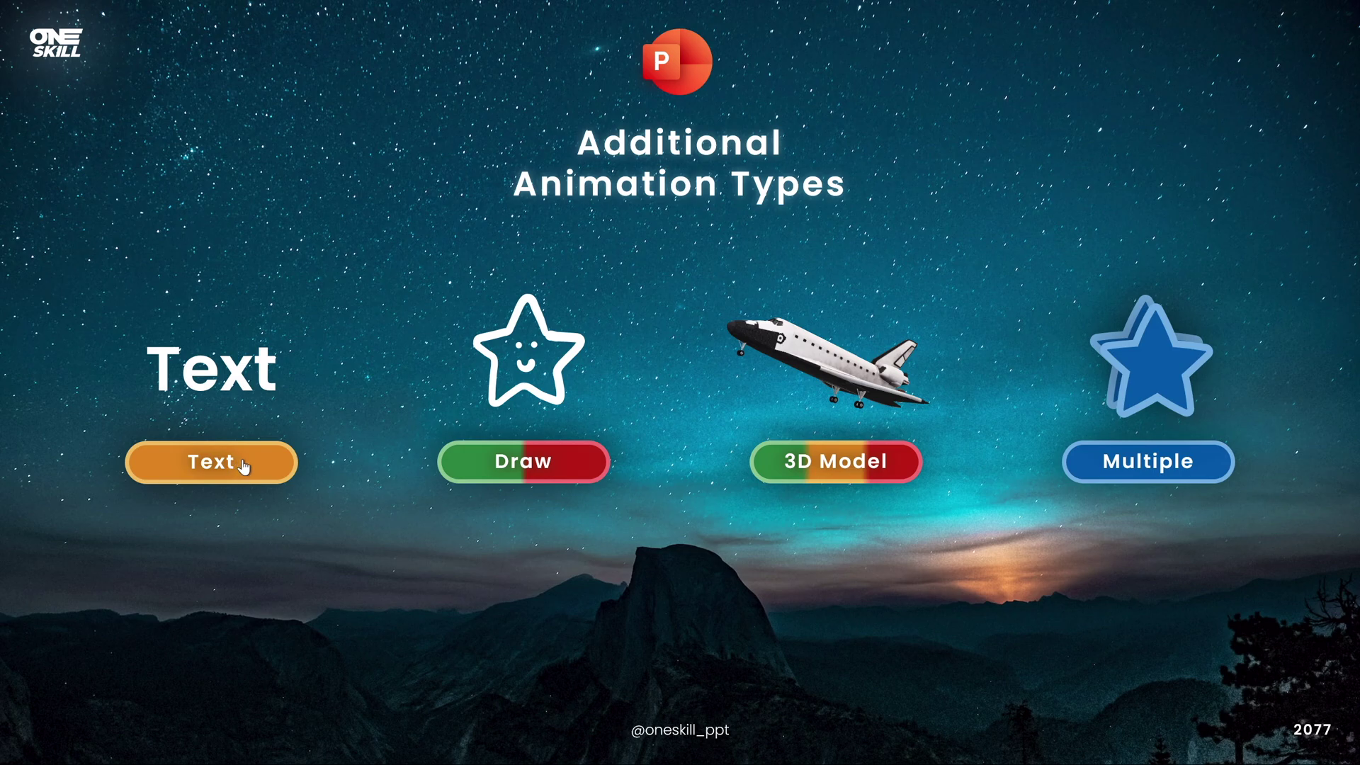
- Play and replay the Text heading, ink star drawing and 3D shuttle animations
{"action": "left_click", "coordinate": [269, 464]}
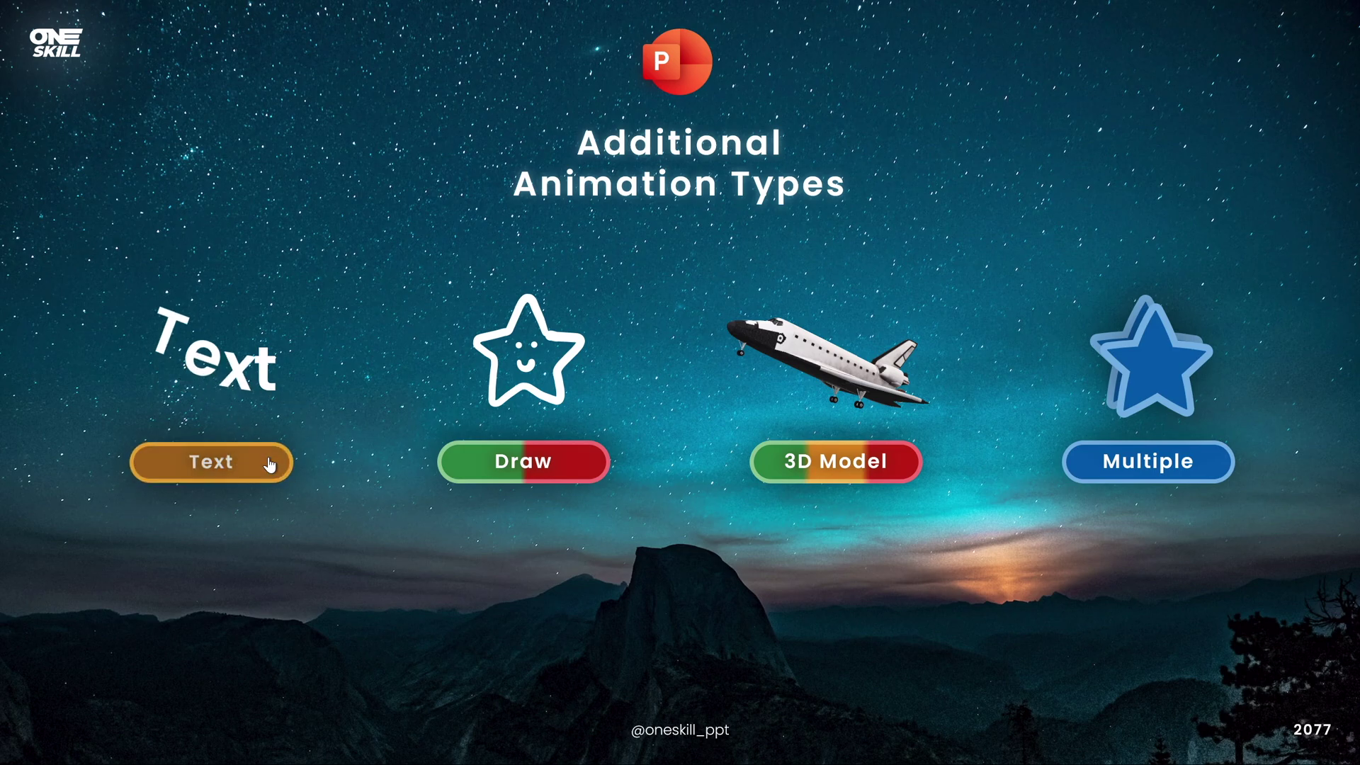
{"action": "left_click", "coordinate": [264, 469]}
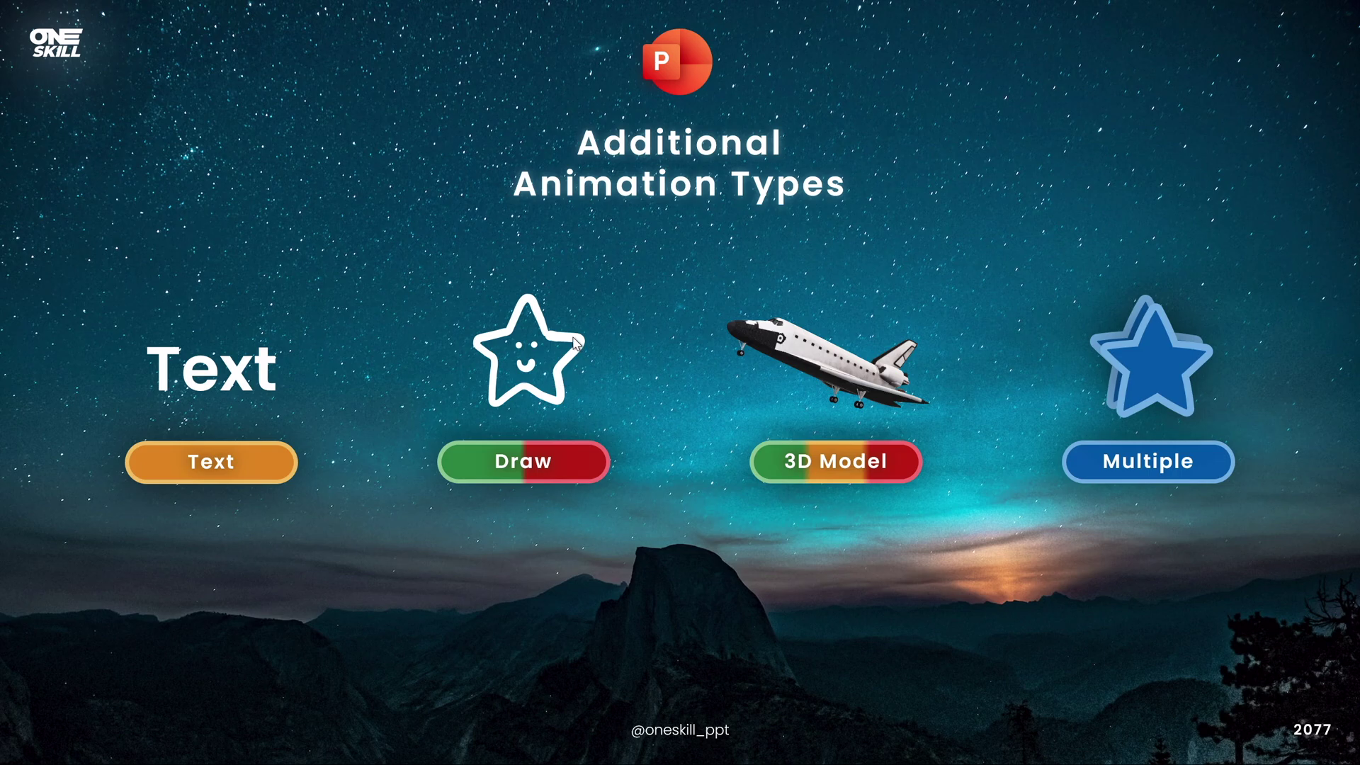
{"action": "left_click", "coordinate": [471, 463]}
{"action": "left_click", "coordinate": [592, 464]}
{"action": "left_click", "coordinate": [826, 469]}
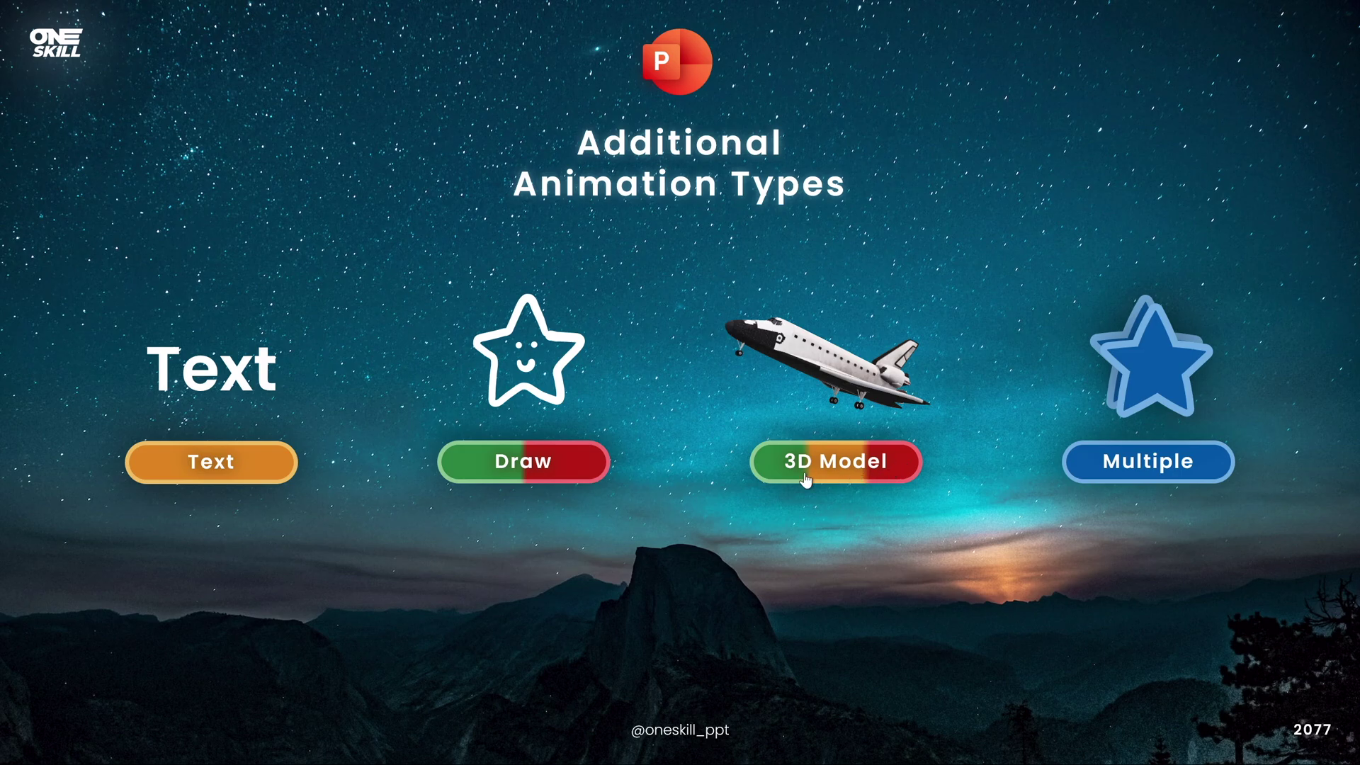
{"action": "left_click", "coordinate": [836, 465]}
- Play the blue star's up-and-back flight three times, then end the slide show
{"action": "left_click", "coordinate": [1216, 467]}
{"action": "left_click", "coordinate": [1206, 466]}
{"action": "left_click", "coordinate": [1205, 464]}
{"action": "key", "text": "Escape"}
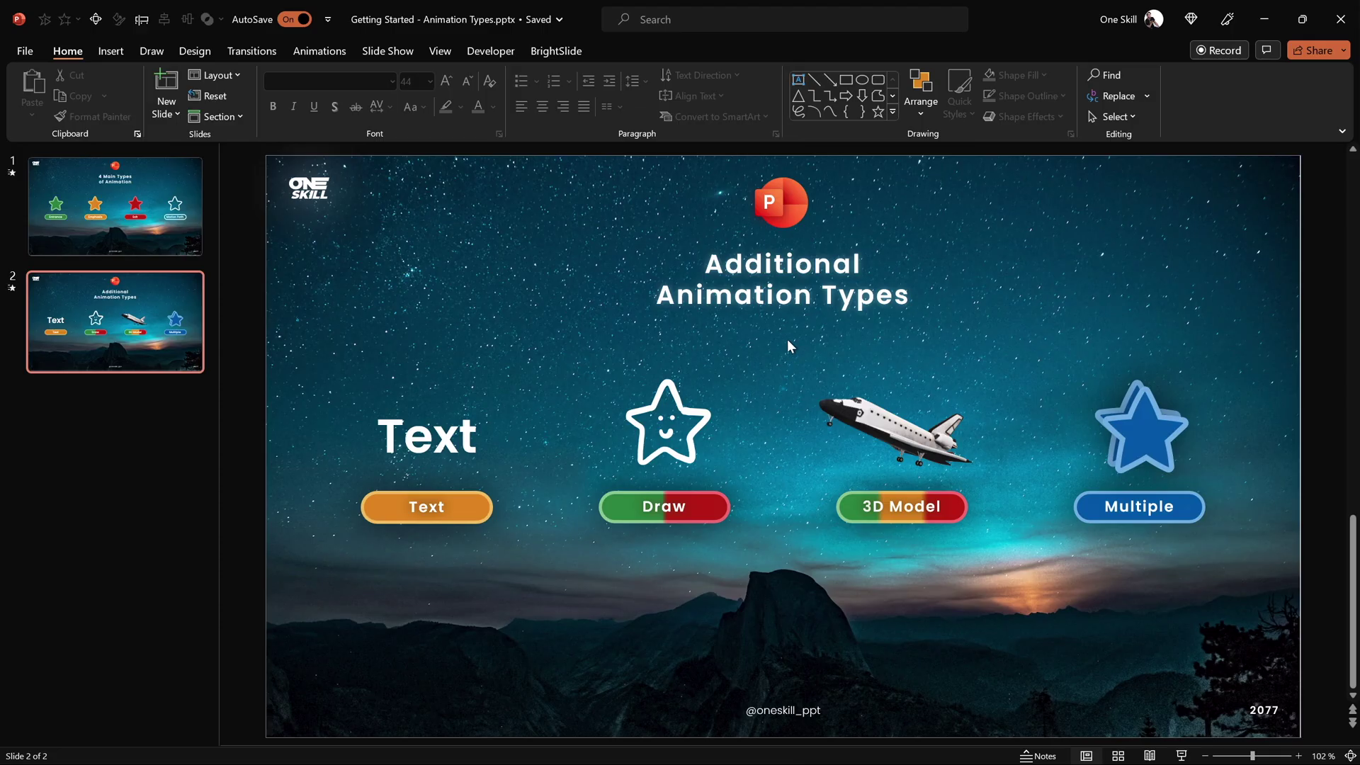
- Apply the Wave emphasis effect from the full animation gallery to the large Text heading
{"action": "left_click", "coordinate": [461, 433]}
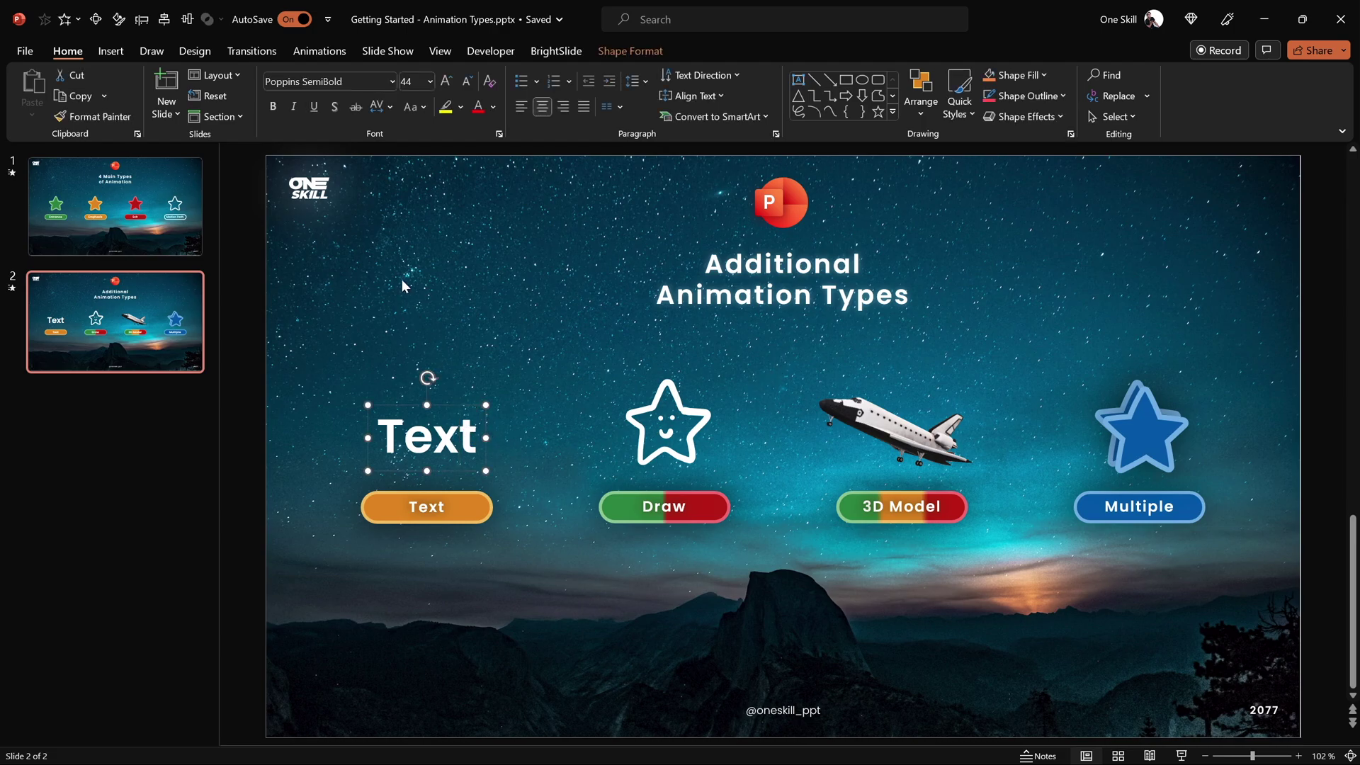
{"action": "left_click", "coordinate": [325, 50]}
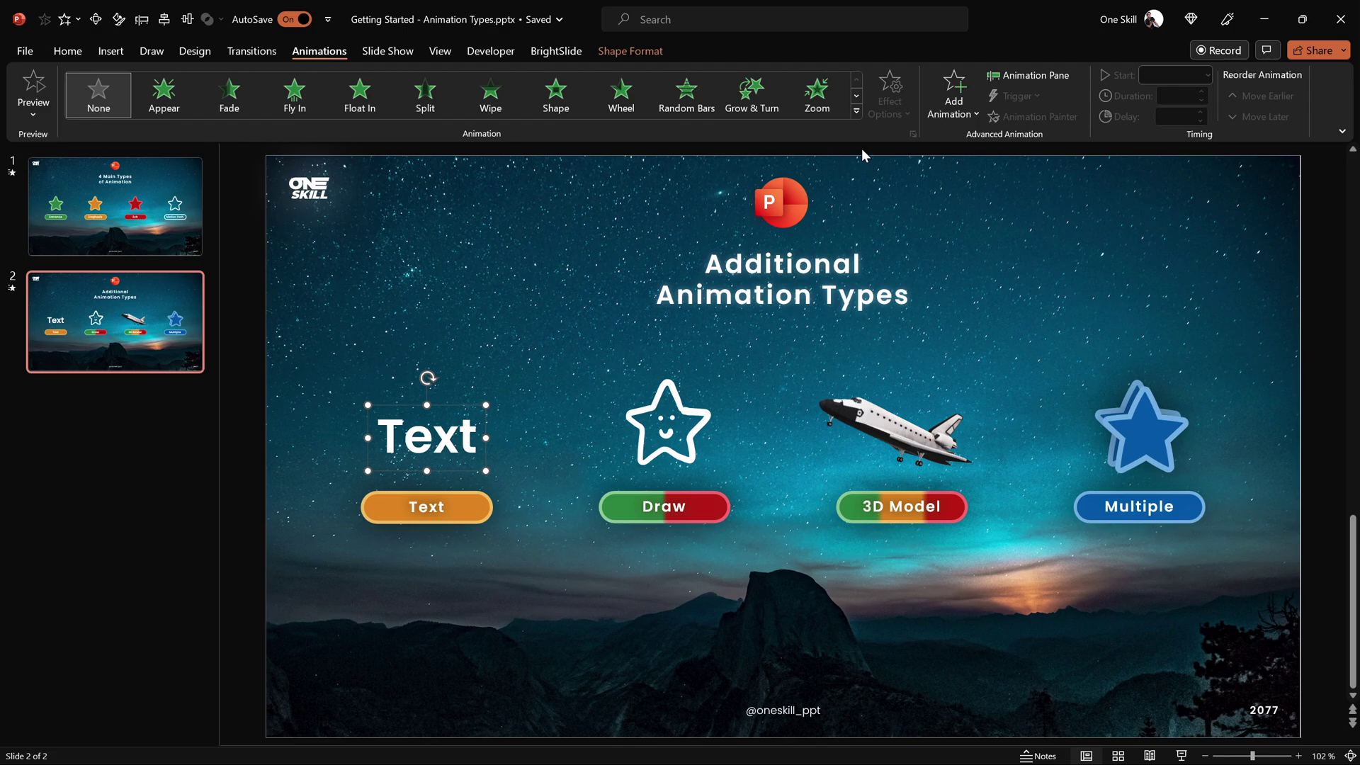
{"action": "left_click", "coordinate": [857, 111]}
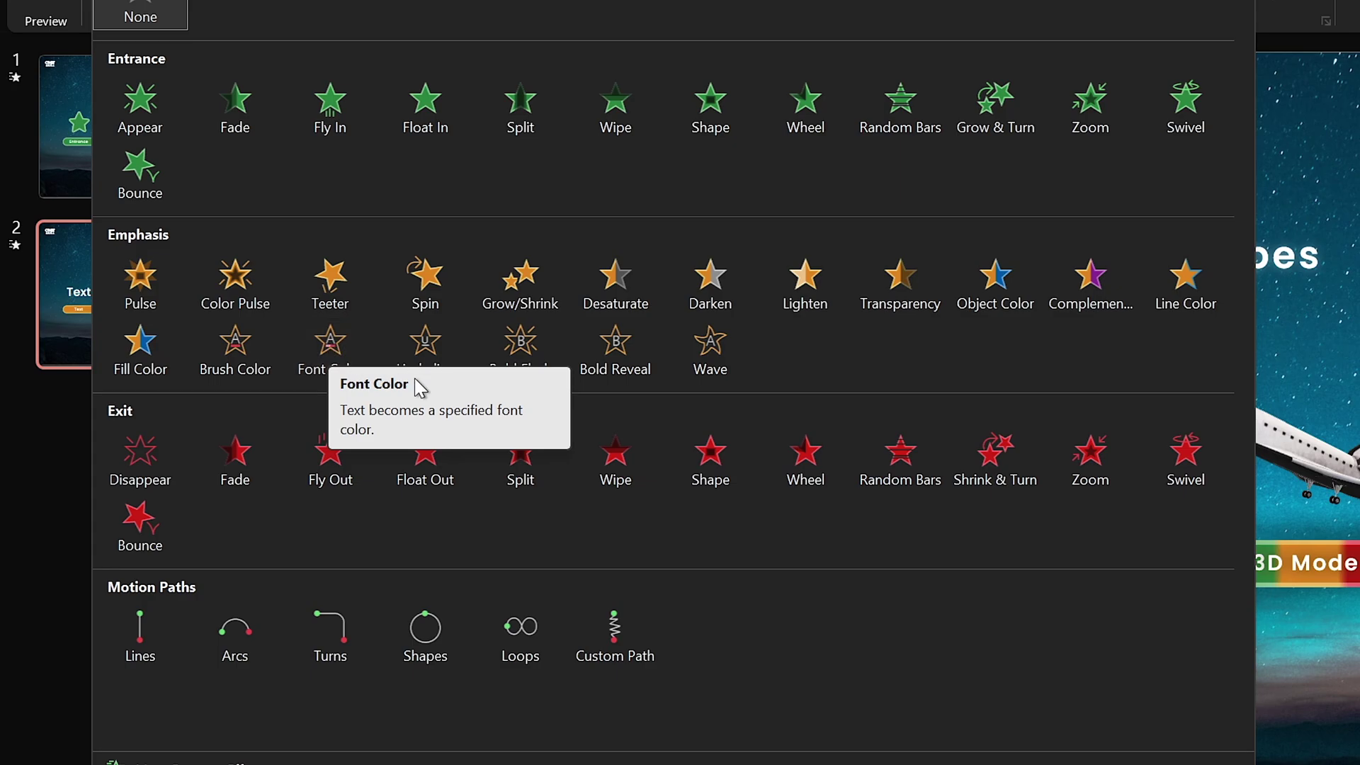
{"action": "left_click", "coordinate": [708, 346]}
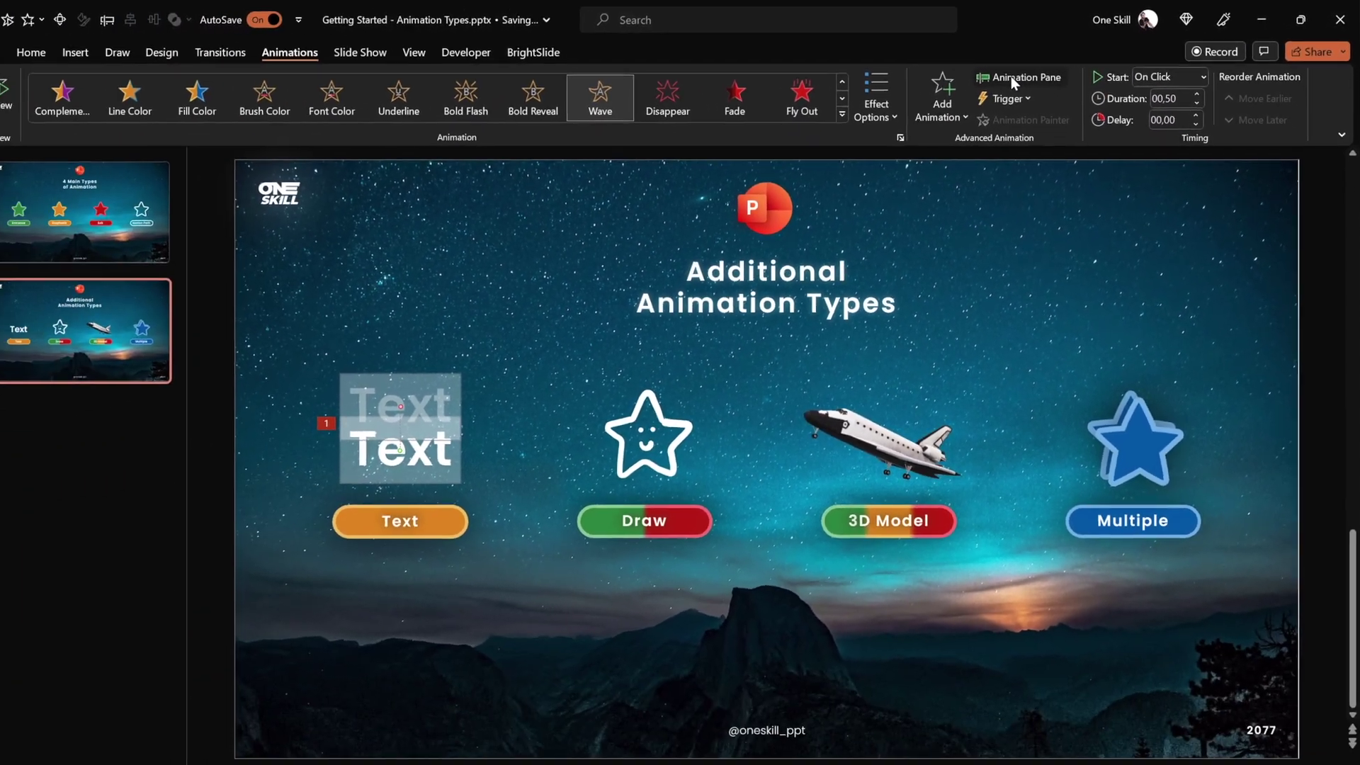
- Open the Animation Pane and preview the Text heading's Wave animation, undoing a test drag
{"action": "left_click", "coordinate": [894, 103]}
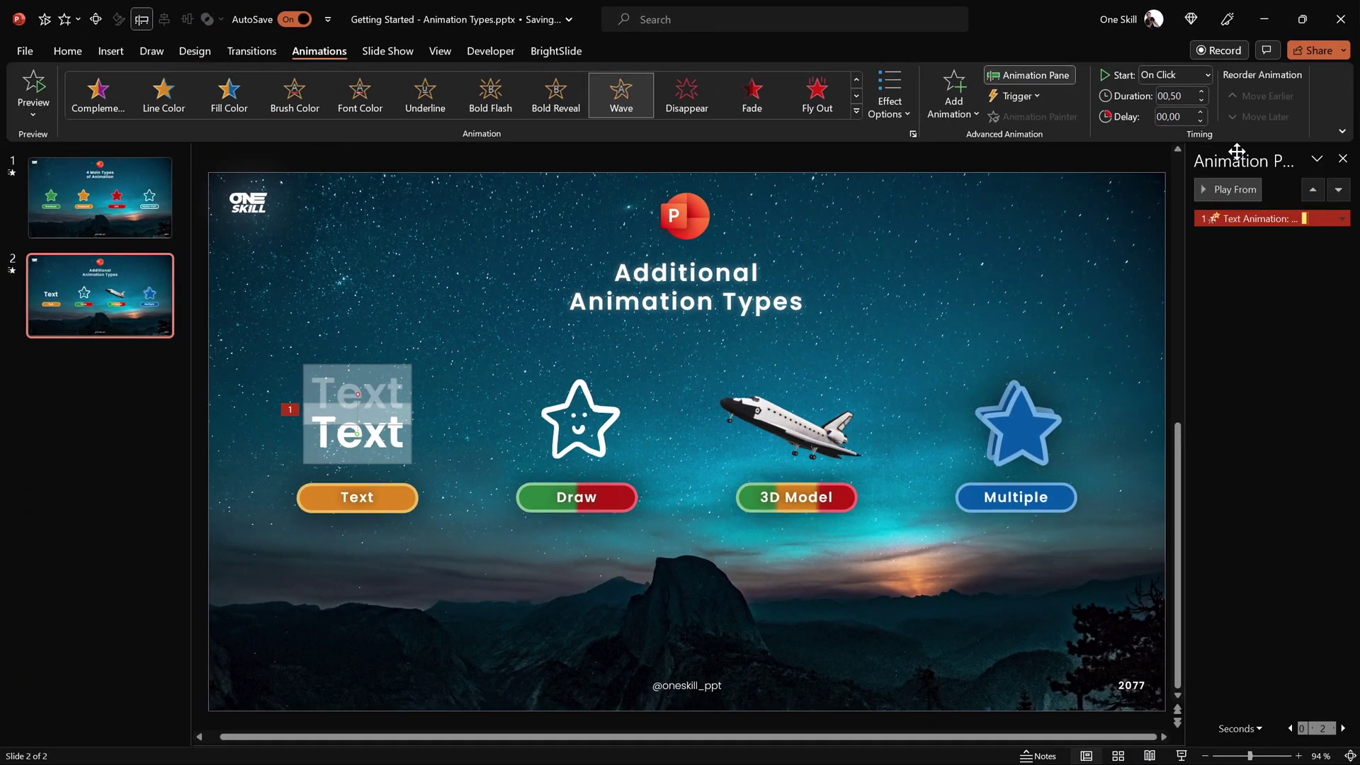
{"action": "left_click", "coordinate": [1237, 191]}
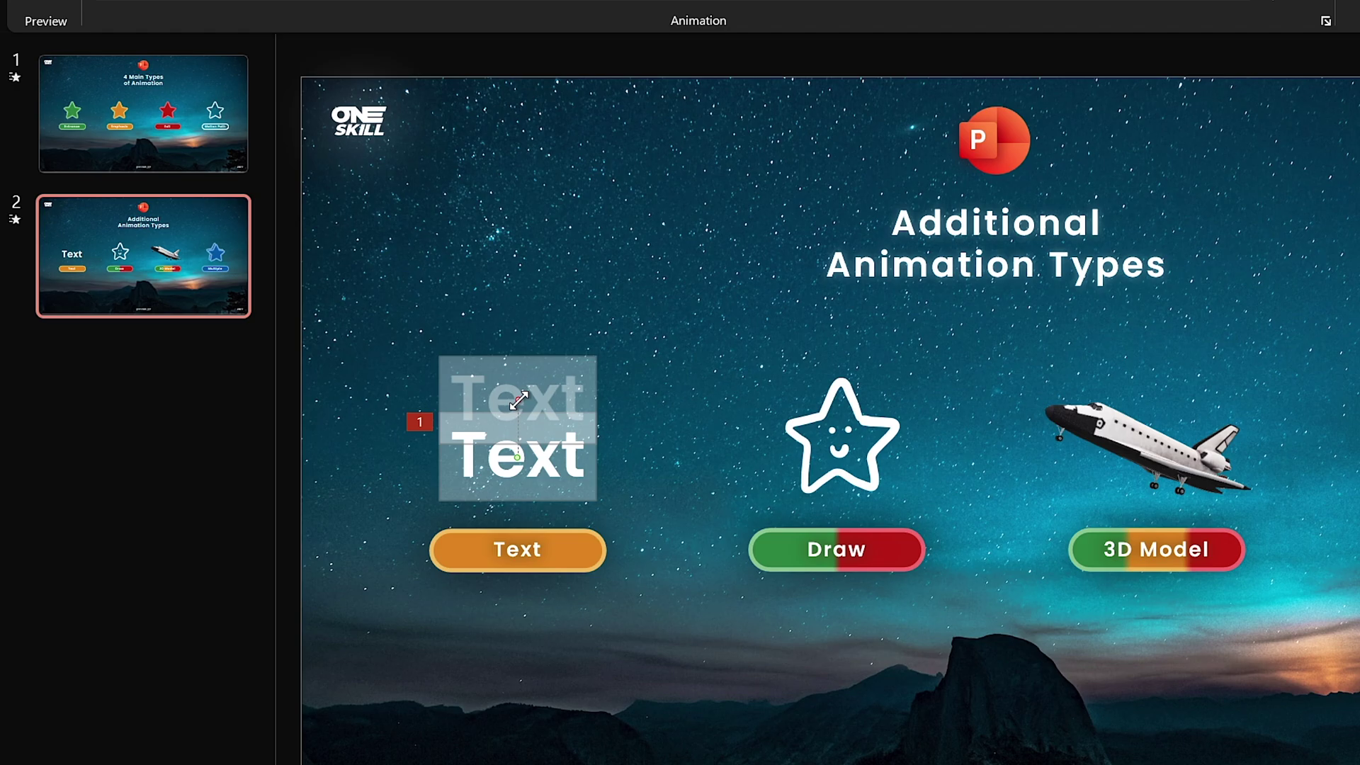
{"action": "key", "text": "shift"}
{"action": "left_click_drag", "start_coordinate": [518, 400], "coordinate": [517, 346]}
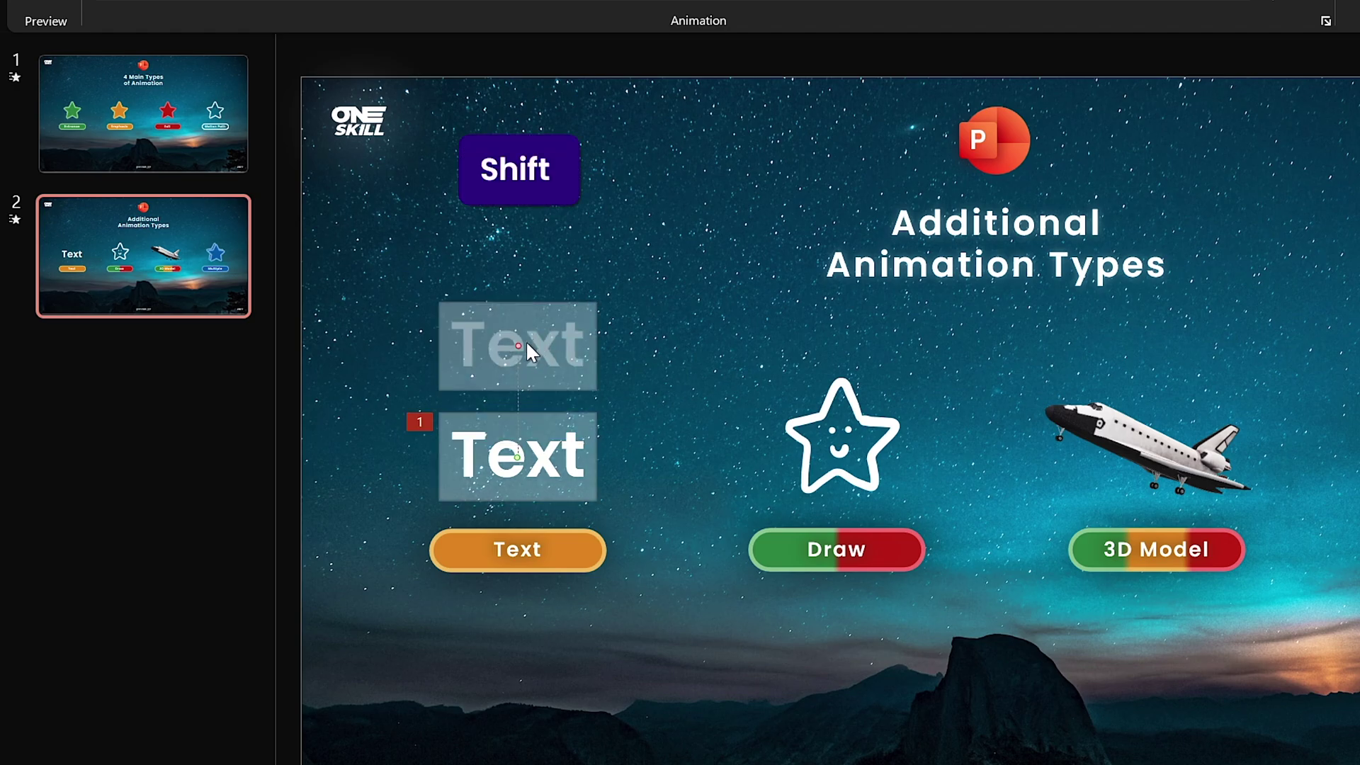
{"action": "key", "text": "ctrl+z"}
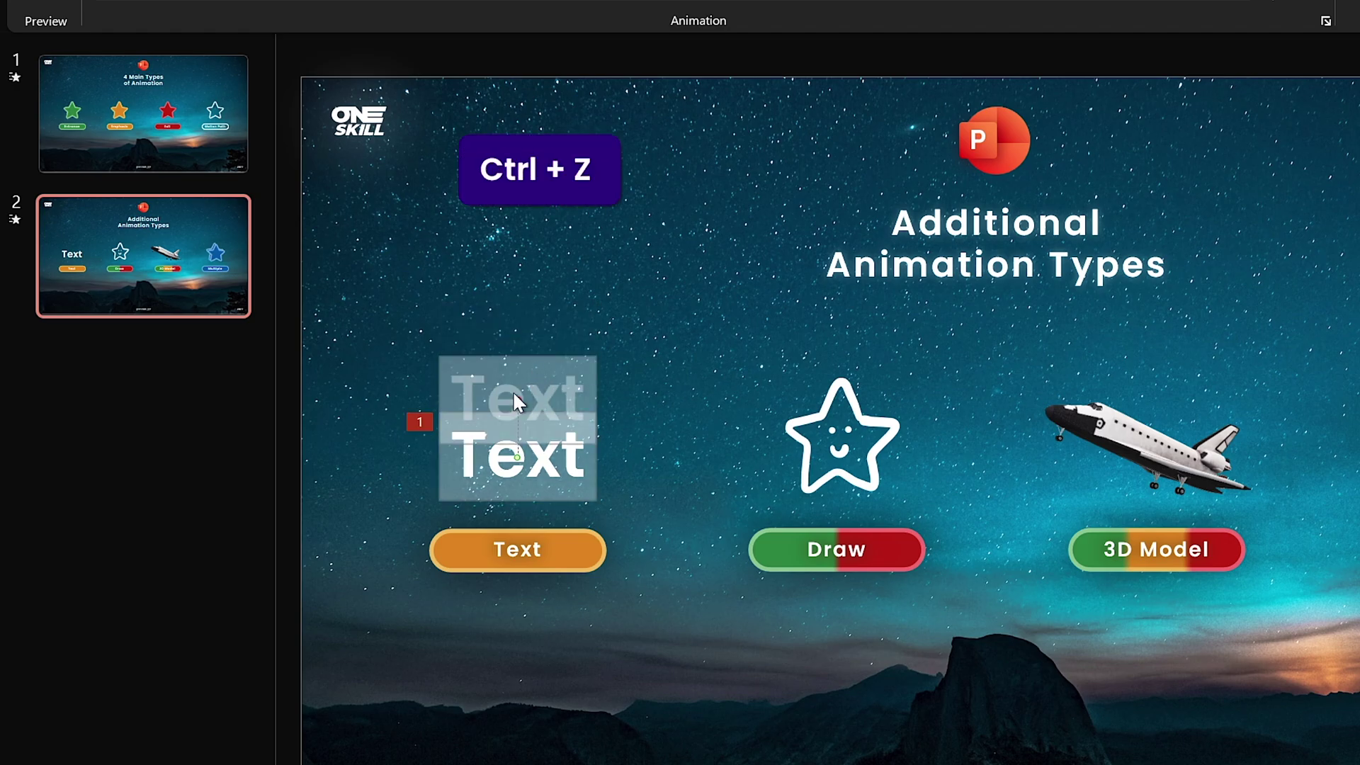
{"action": "left_click", "coordinate": [702, 378]}
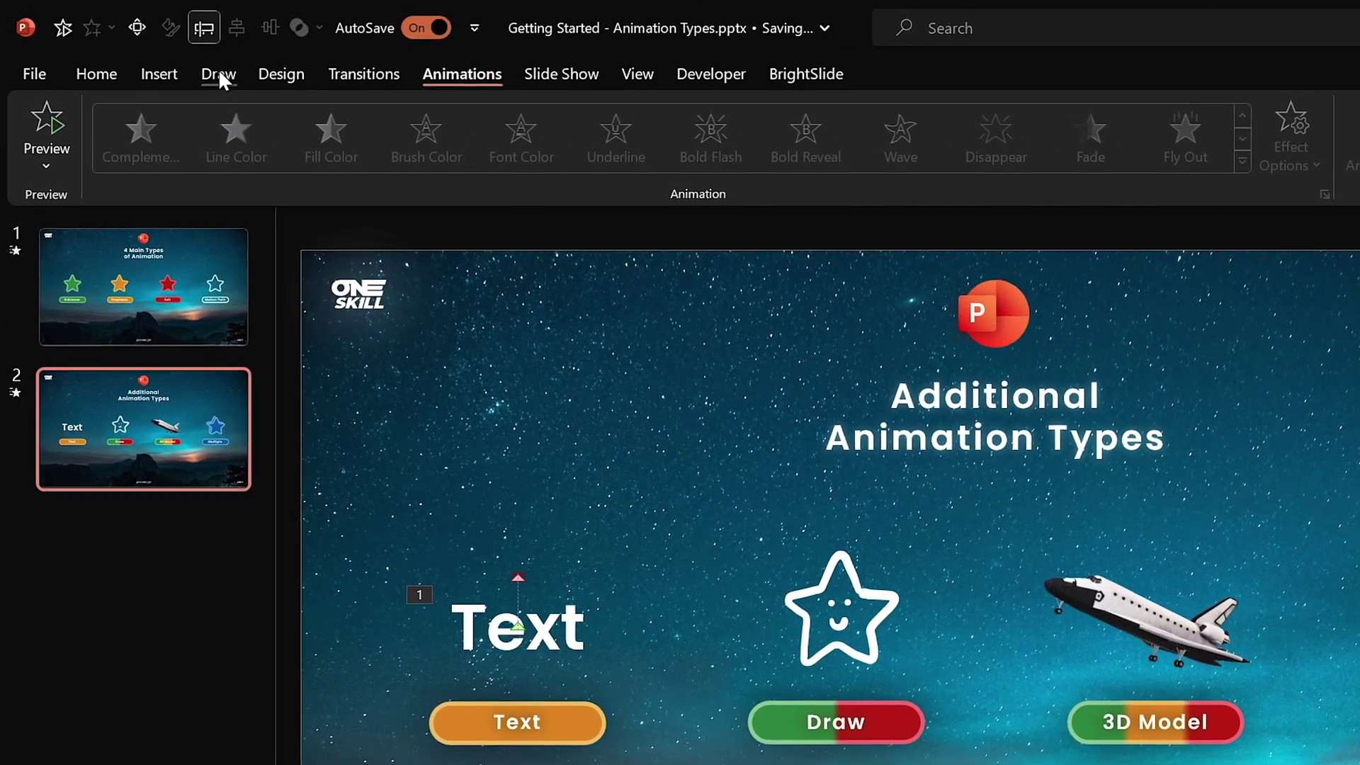
- Pick the white pen on the Draw tab and set its thickness
{"action": "left_click", "coordinate": [159, 61]}
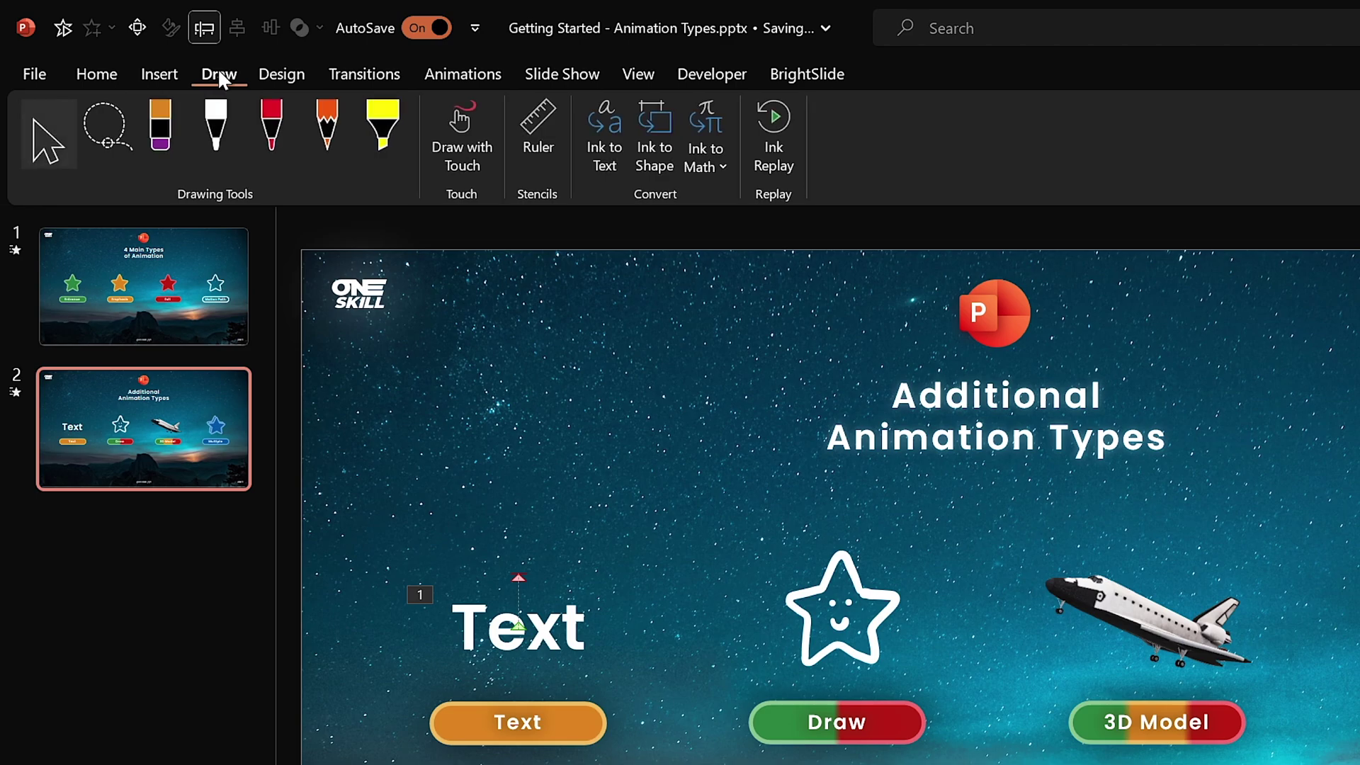
{"action": "left_click", "coordinate": [210, 142]}
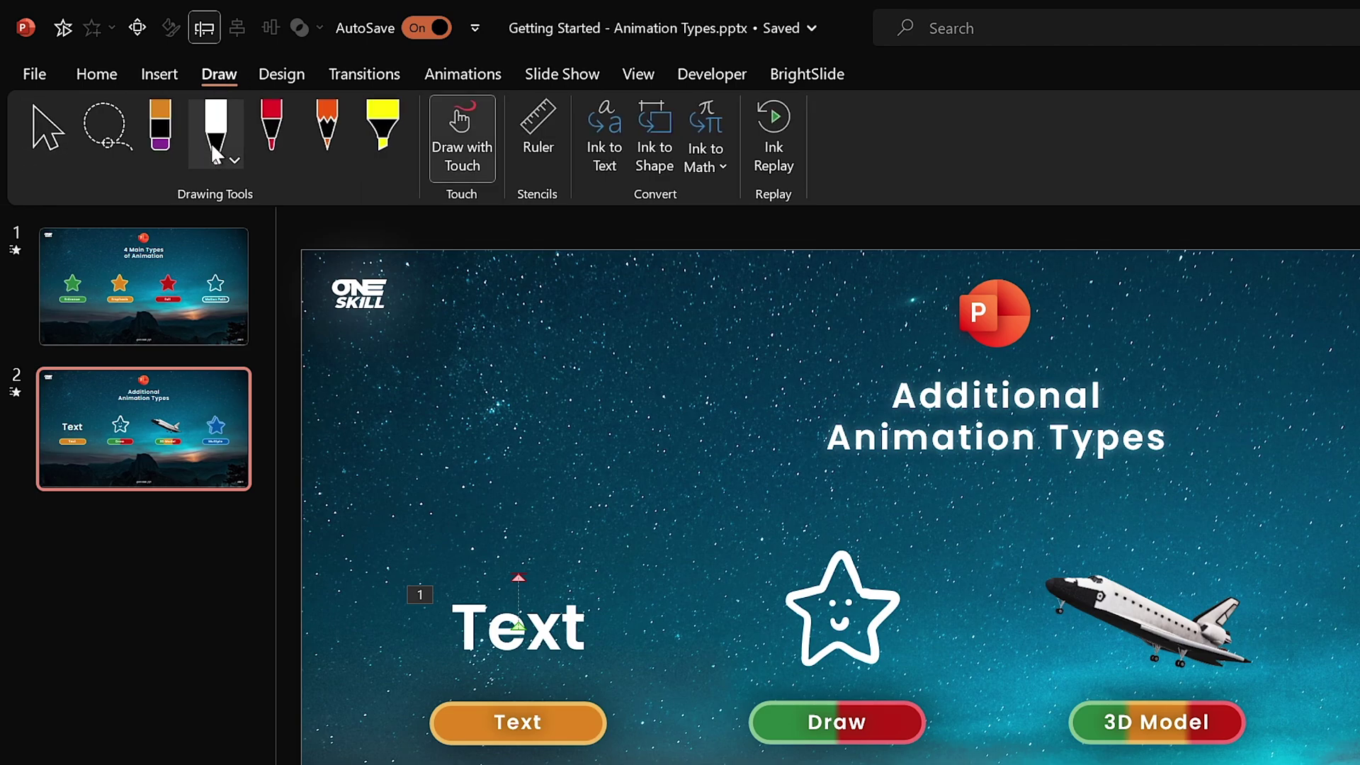
{"action": "left_click", "coordinate": [235, 160]}
{"action": "left_click", "coordinate": [271, 279]}
{"action": "left_click", "coordinate": [904, 168]}
- Draw a wavy white ink line above the smiling star and select it
{"action": "mouse_move", "coordinate": [764, 528]}
{"action": "left_mouse_down"}
{"action": "mouse_move", "coordinate": [819, 505]}
{"action": "mouse_move", "coordinate": [993, 525]}
{"action": "left_mouse_up"}
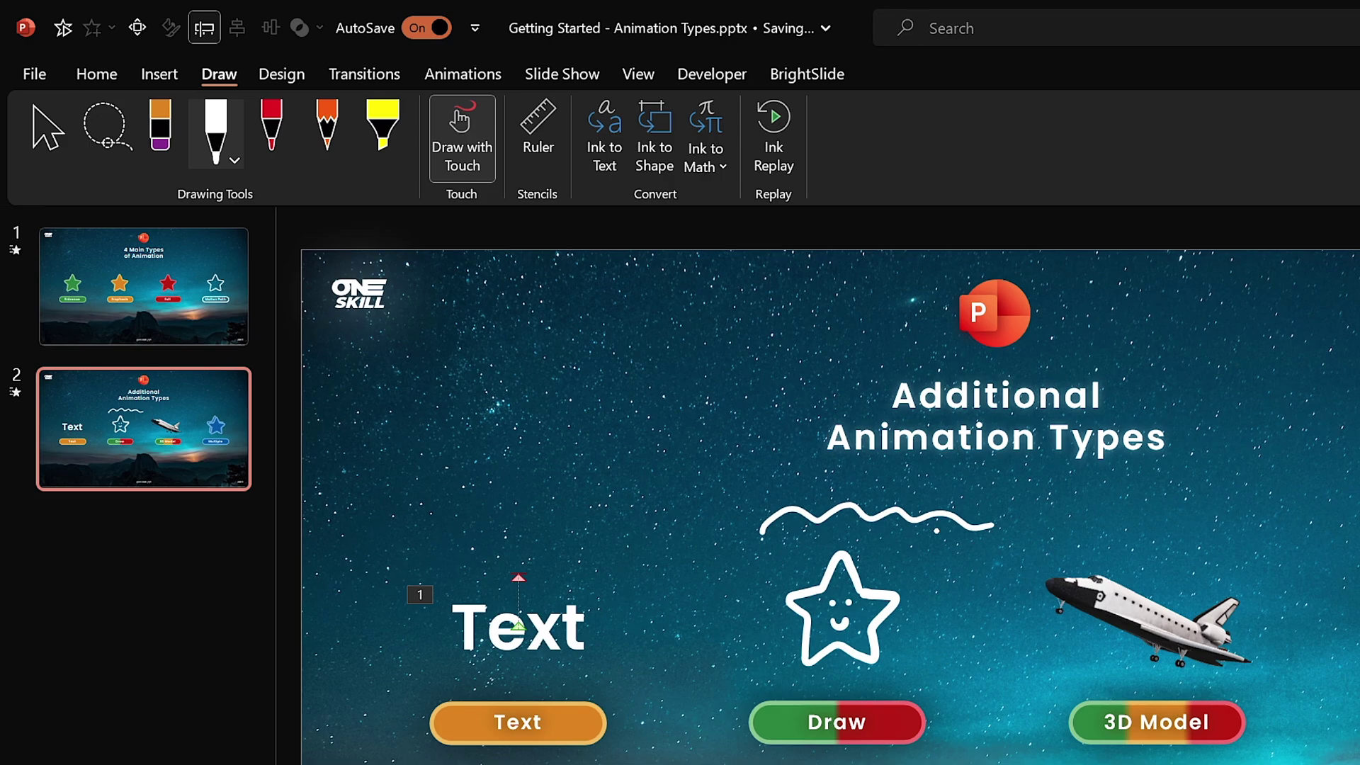
{"action": "left_click", "coordinate": [48, 126]}
{"action": "left_click", "coordinate": [857, 510]}
{"action": "left_click", "coordinate": [456, 76]}
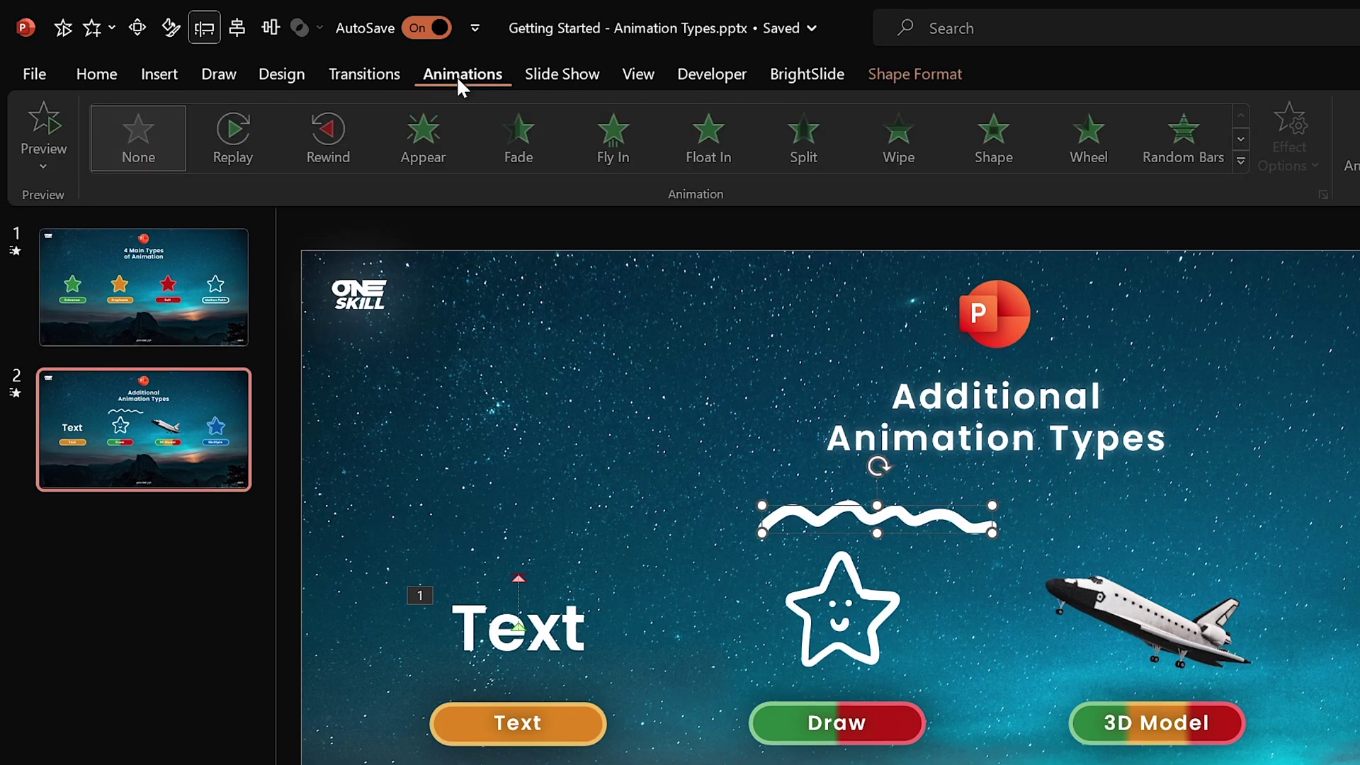
- Try the Replay and Rewind ink animations on the wavy squiggle
{"action": "left_click", "coordinate": [1243, 161]}
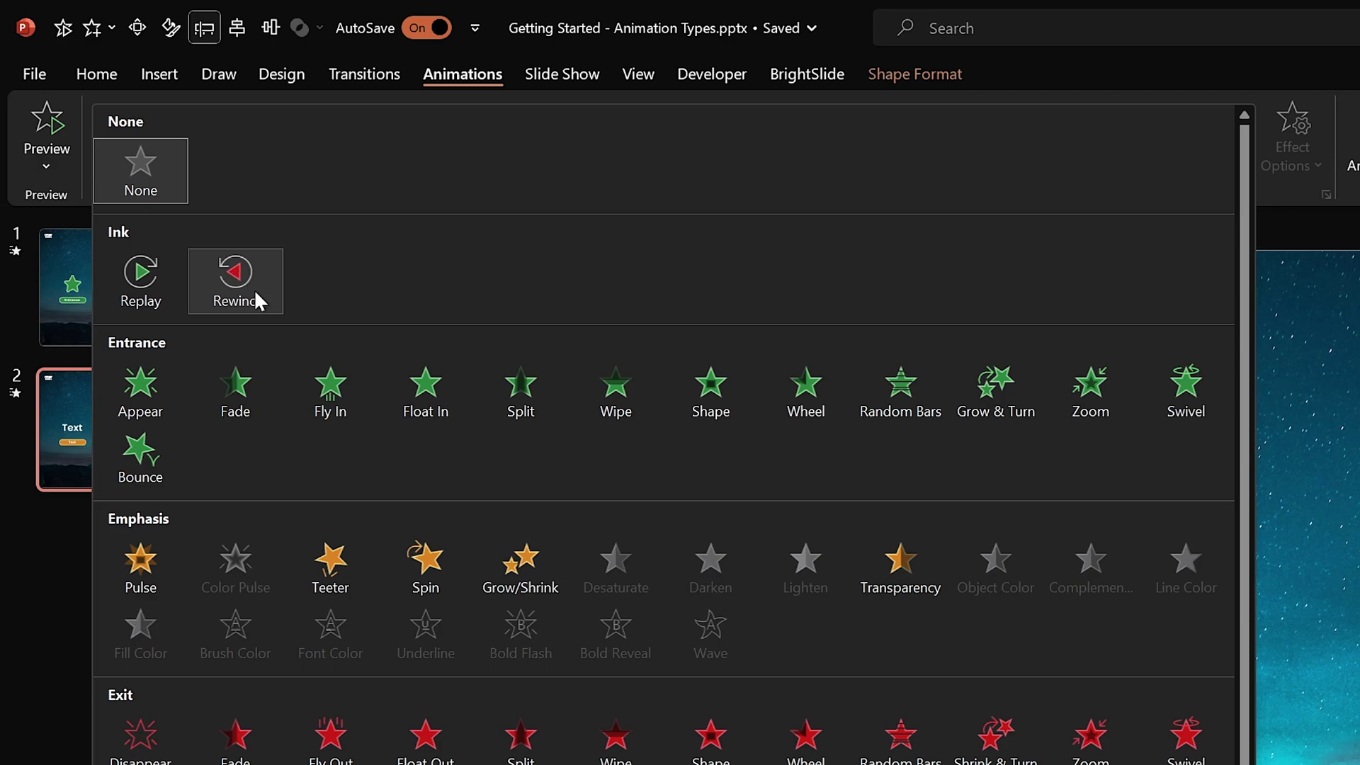
{"action": "left_click", "coordinate": [142, 271]}
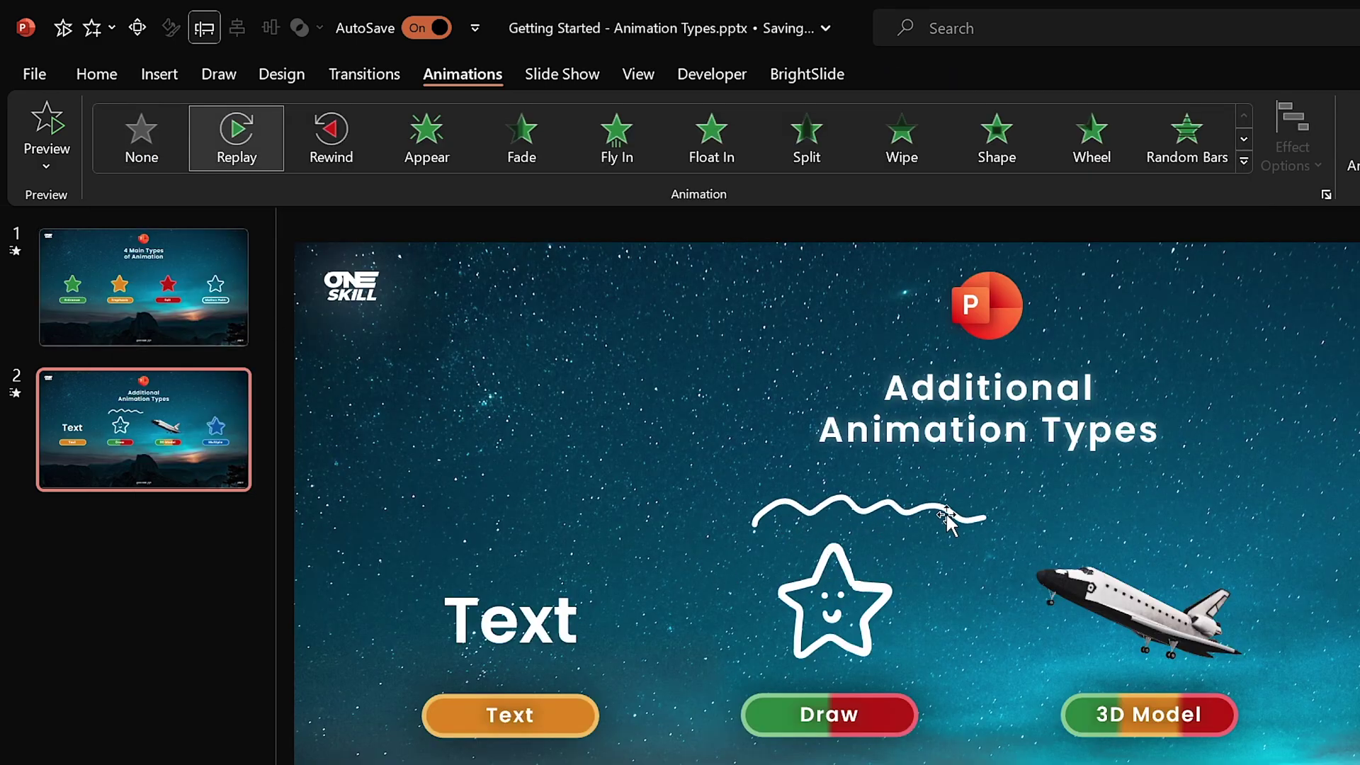
{"action": "left_click", "coordinate": [918, 507]}
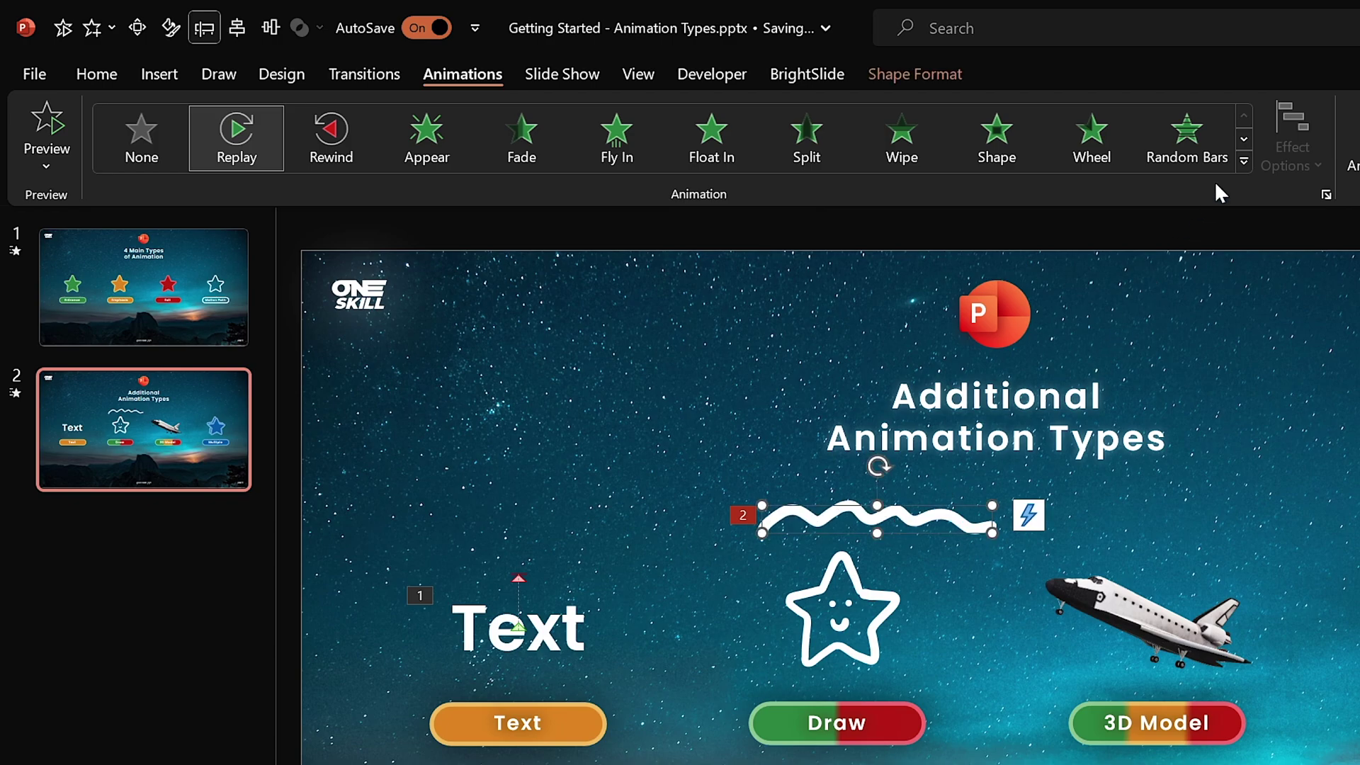
{"action": "left_click", "coordinate": [332, 134]}
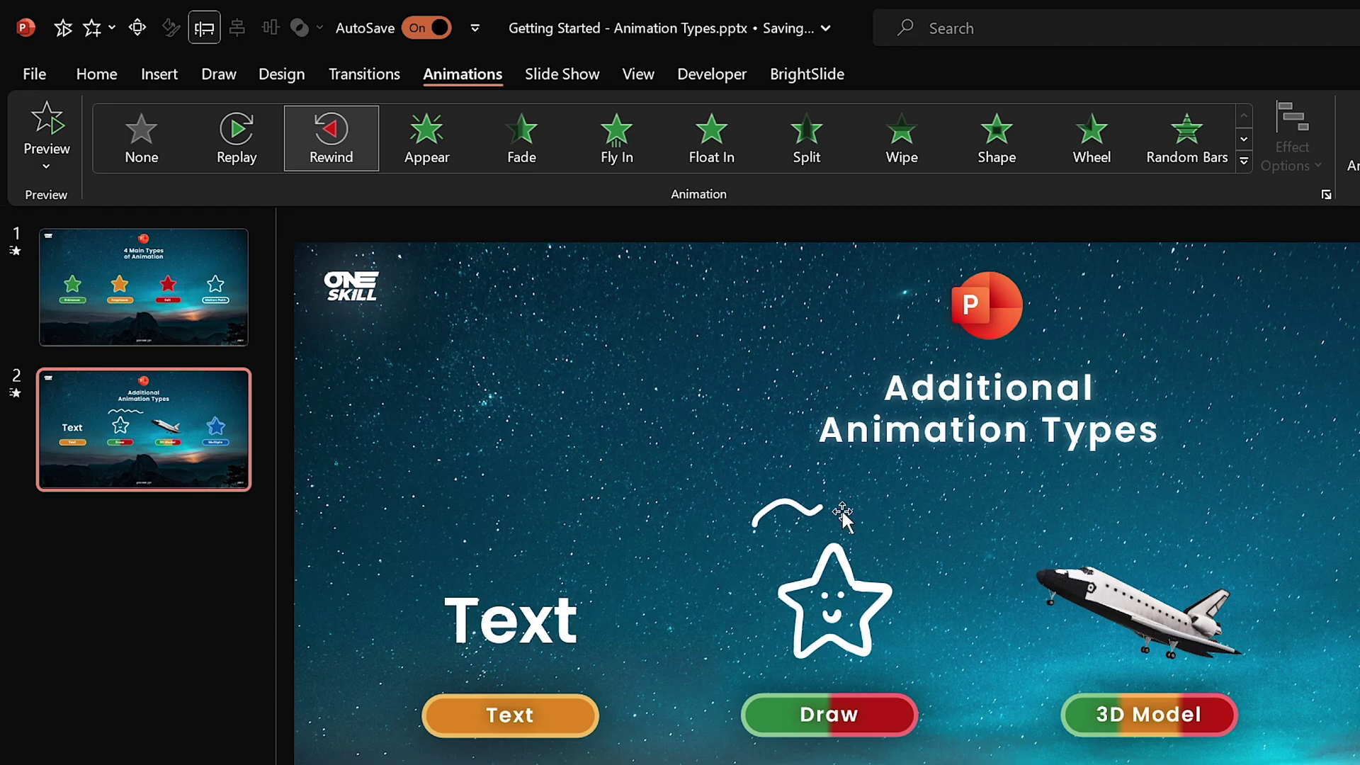
{"action": "left_click", "coordinate": [827, 507]}
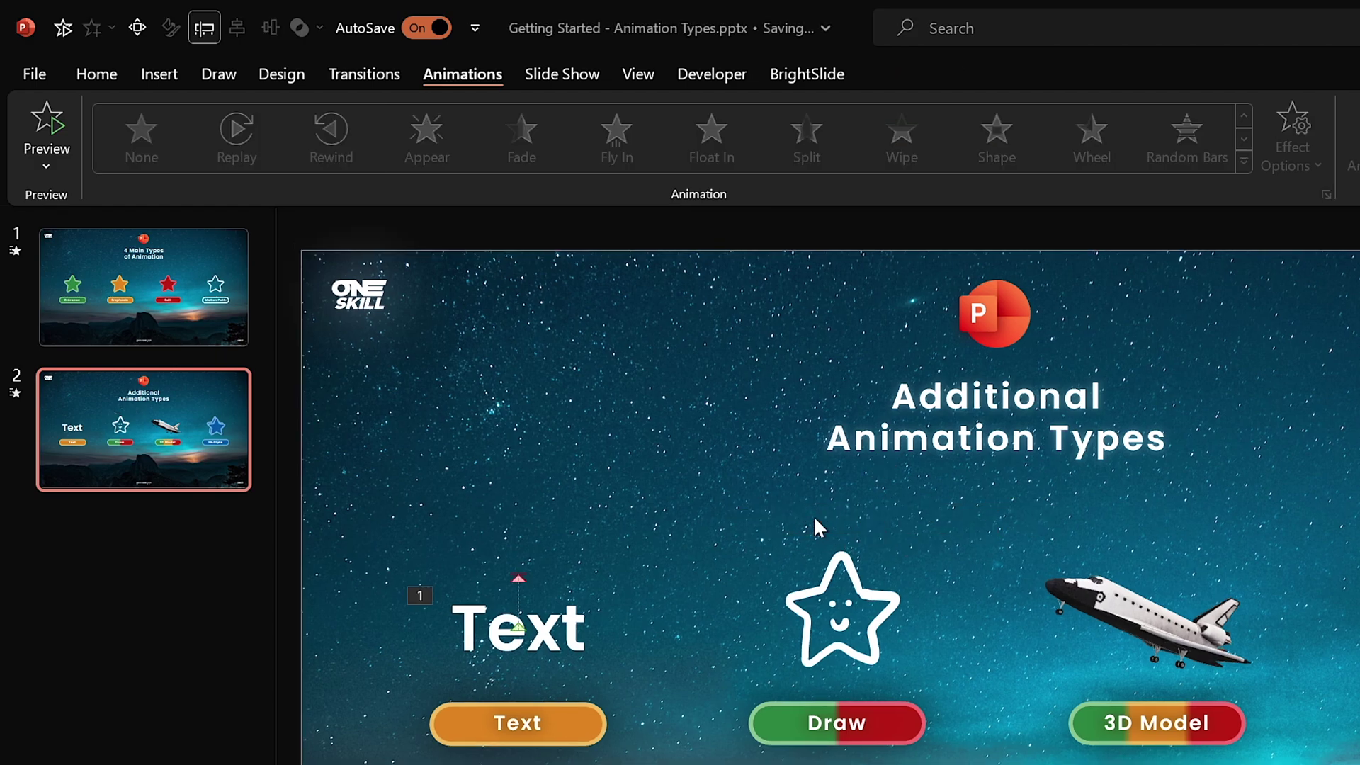
- Give the hand-drawn smiling star the Replay ink animation and pick the white pen
{"action": "left_click", "coordinate": [851, 587]}
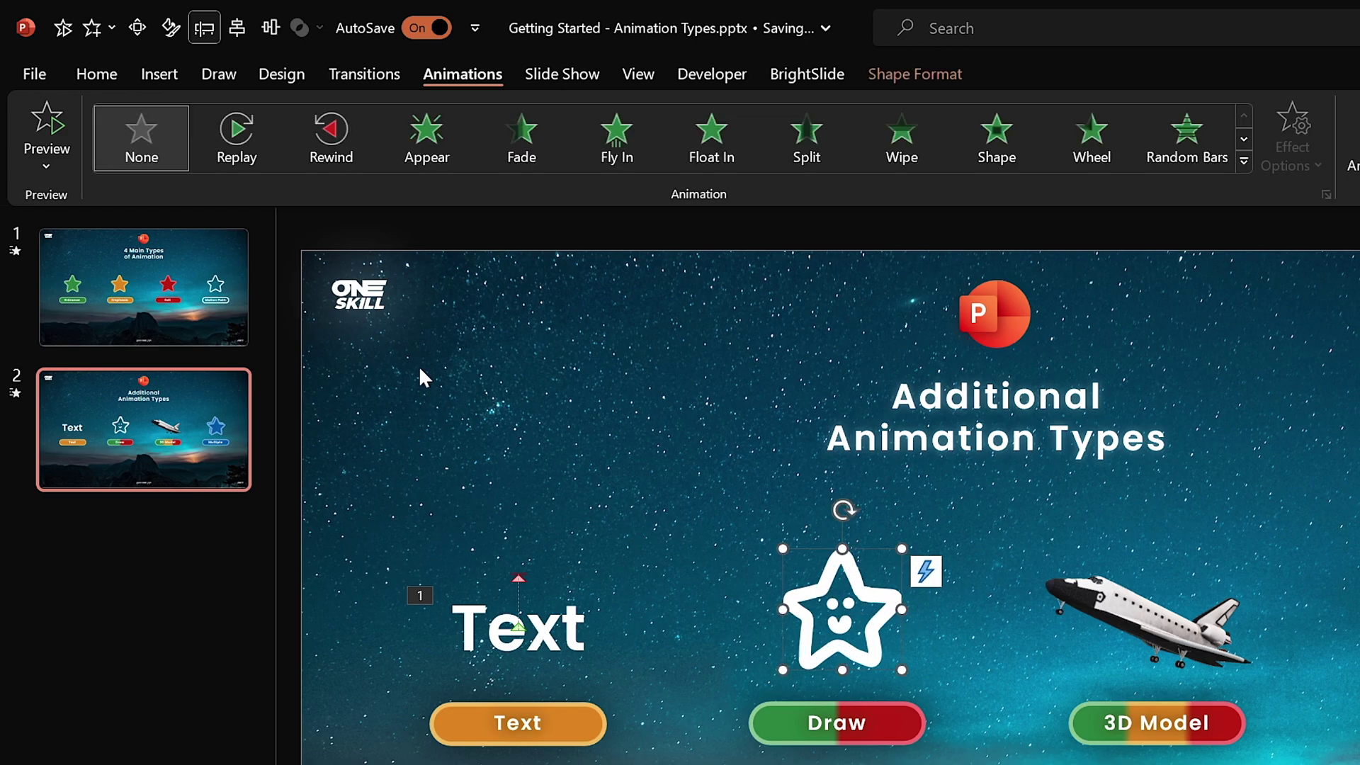
{"action": "left_click", "coordinate": [237, 132]}
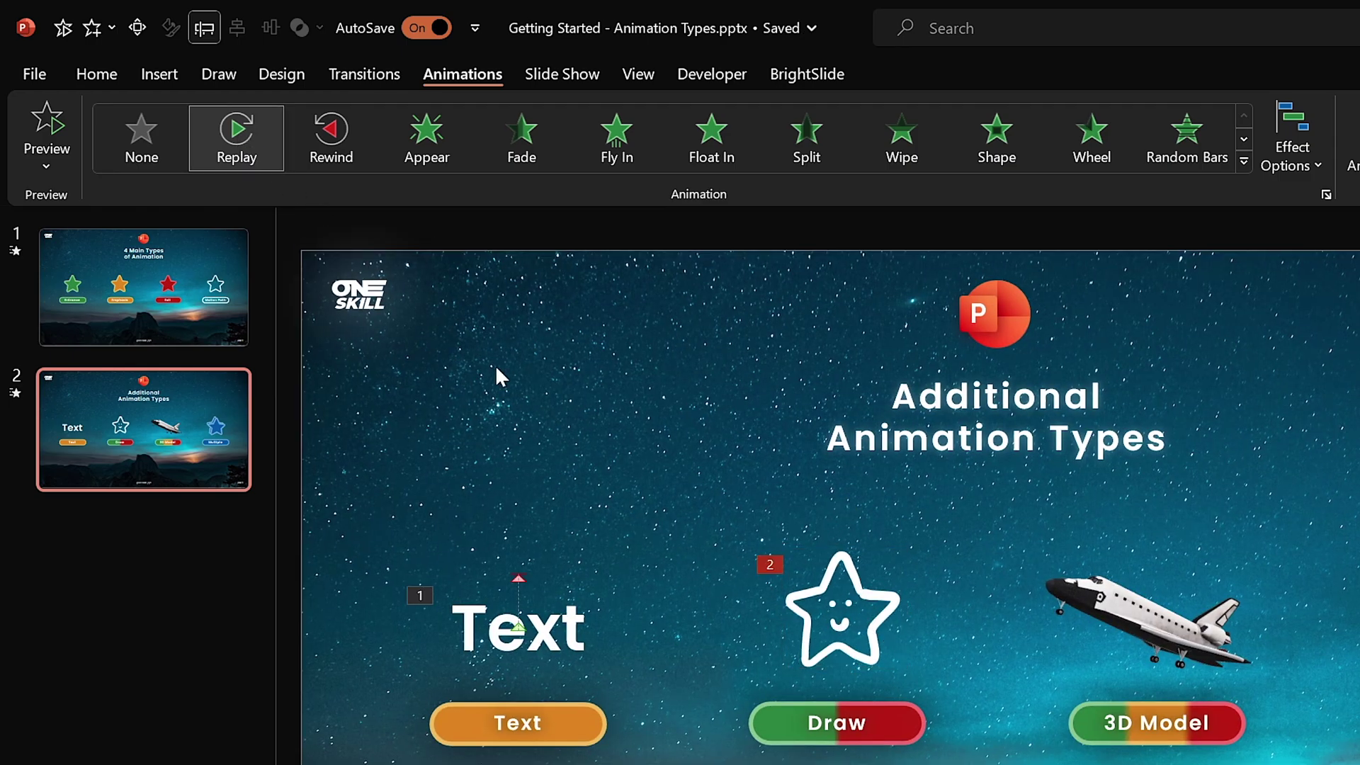
{"action": "left_click", "coordinate": [226, 76]}
{"action": "left_click", "coordinate": [219, 146]}
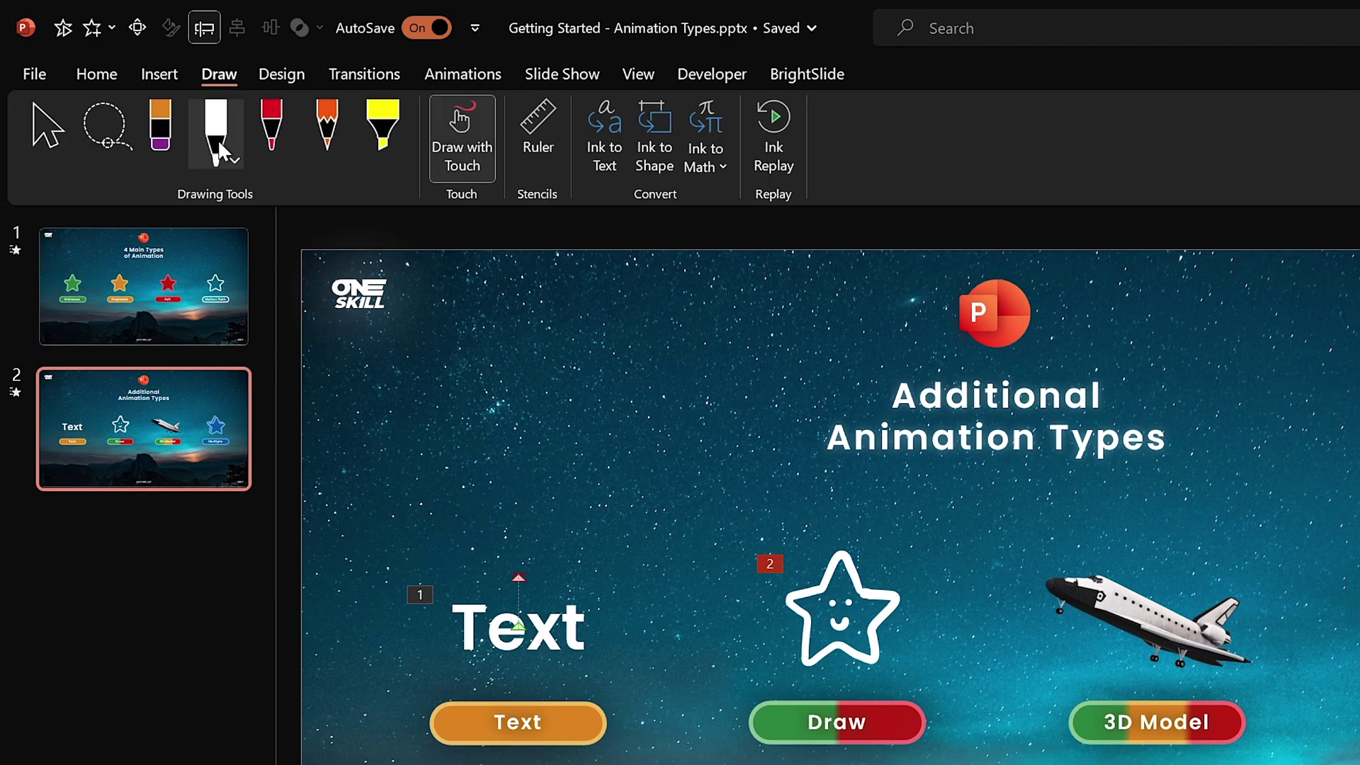
- Draw white speed lines left of the star, redrawing them after an undo, and select them
{"action": "left_click", "coordinate": [238, 156]}
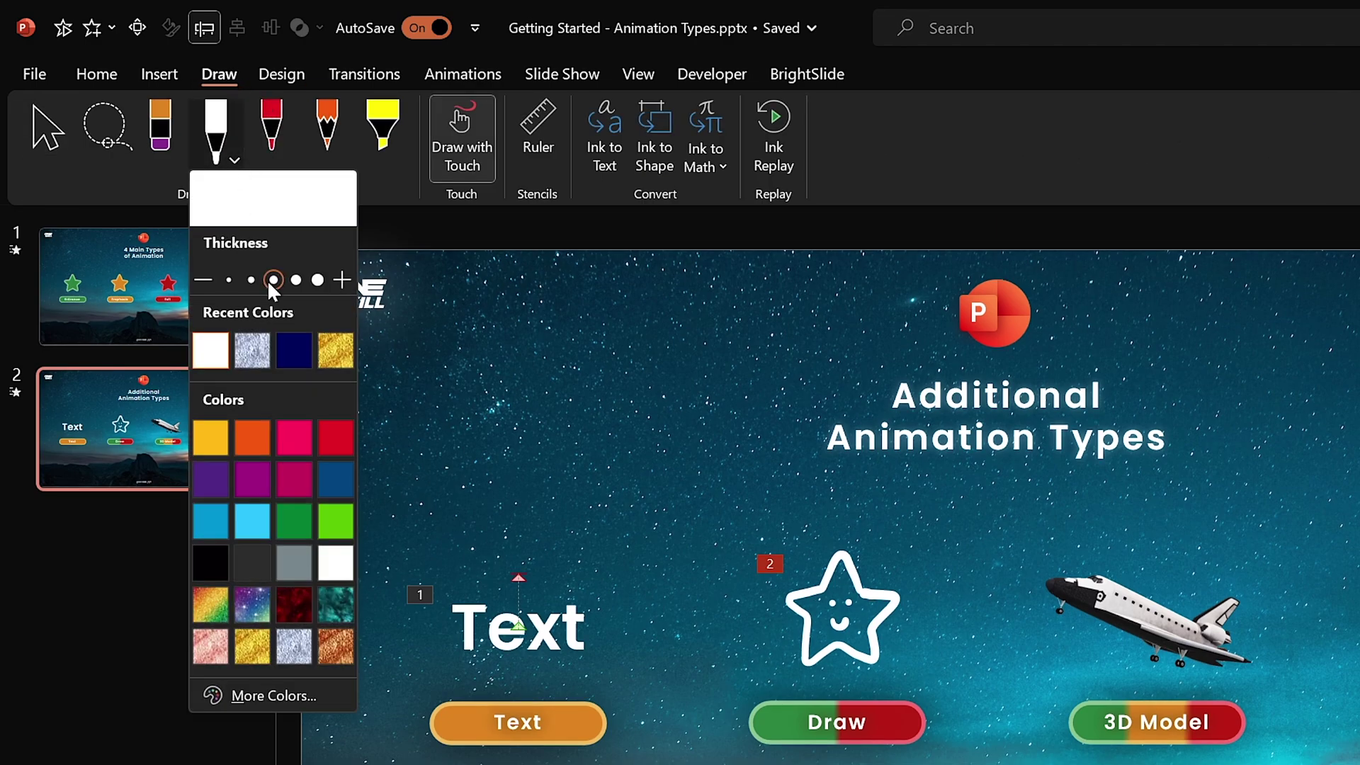
{"action": "left_click", "coordinate": [859, 173]}
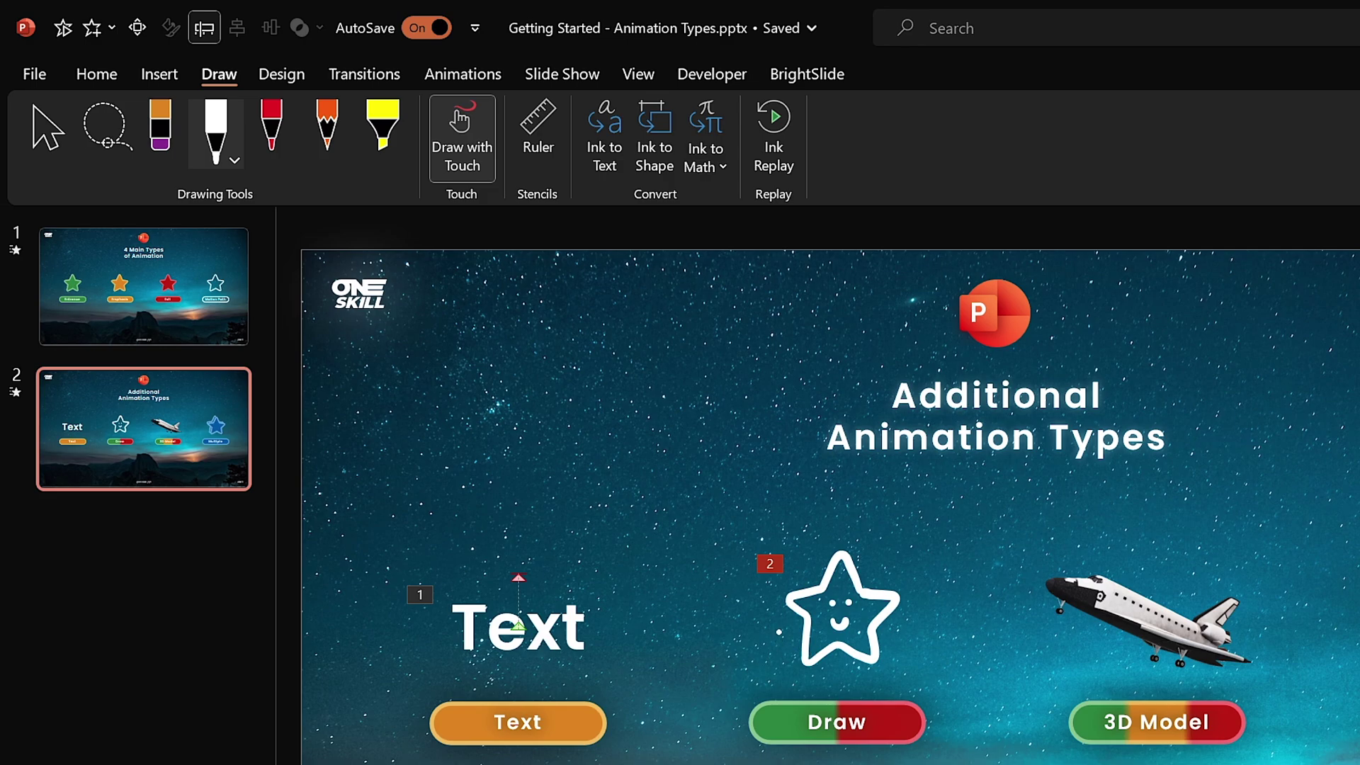
{"action": "left_click_drag", "start_coordinate": [780, 616], "coordinate": [714, 649]}
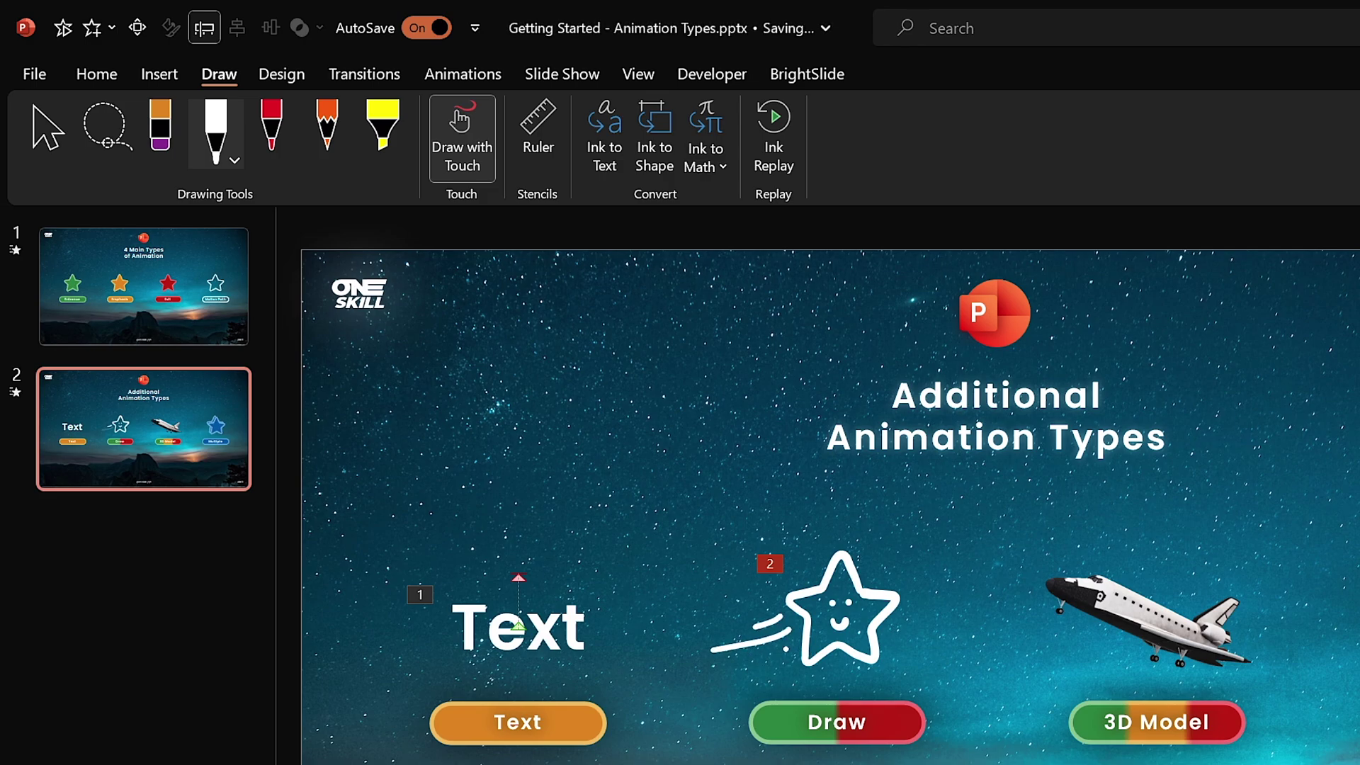
{"action": "key", "text": "ctrl+z"}
{"action": "key", "text": "ctrl+z"}
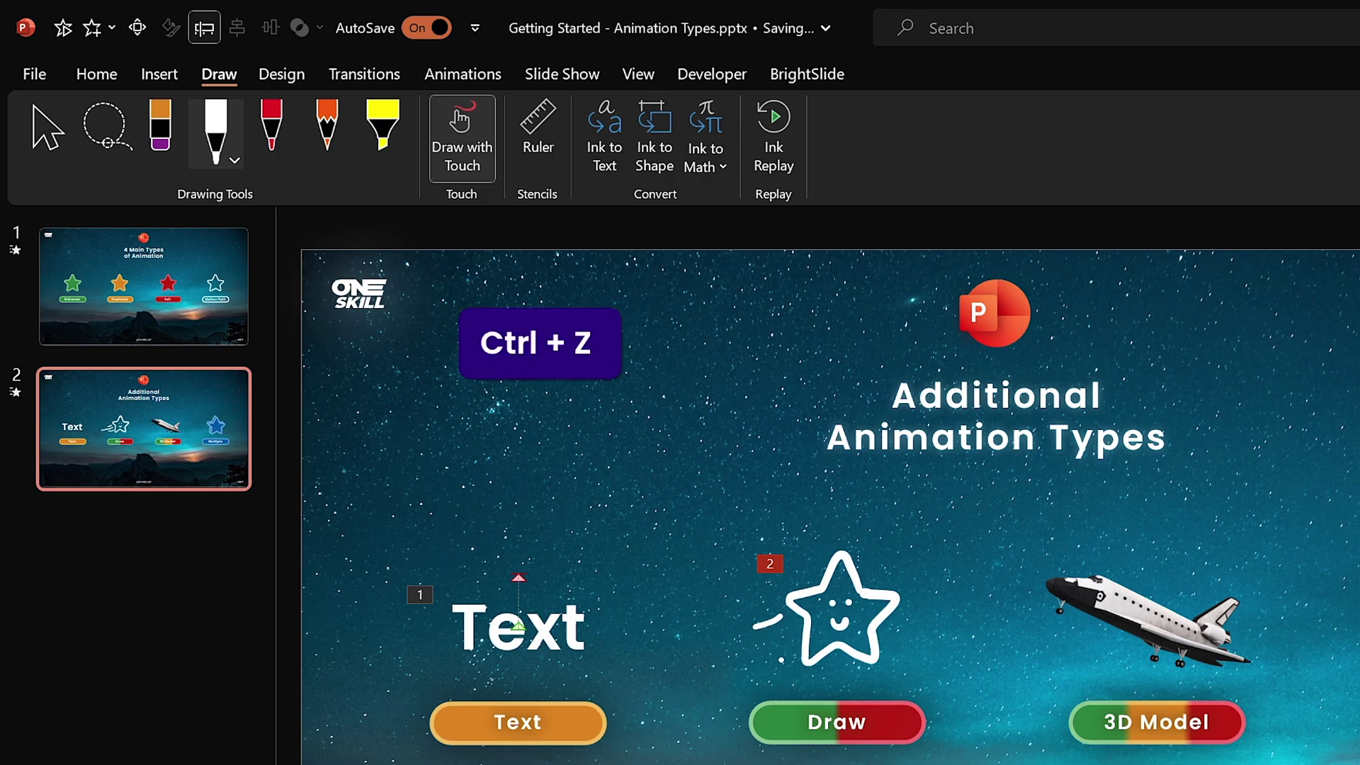
{"action": "left_click_drag", "start_coordinate": [792, 630], "coordinate": [724, 651]}
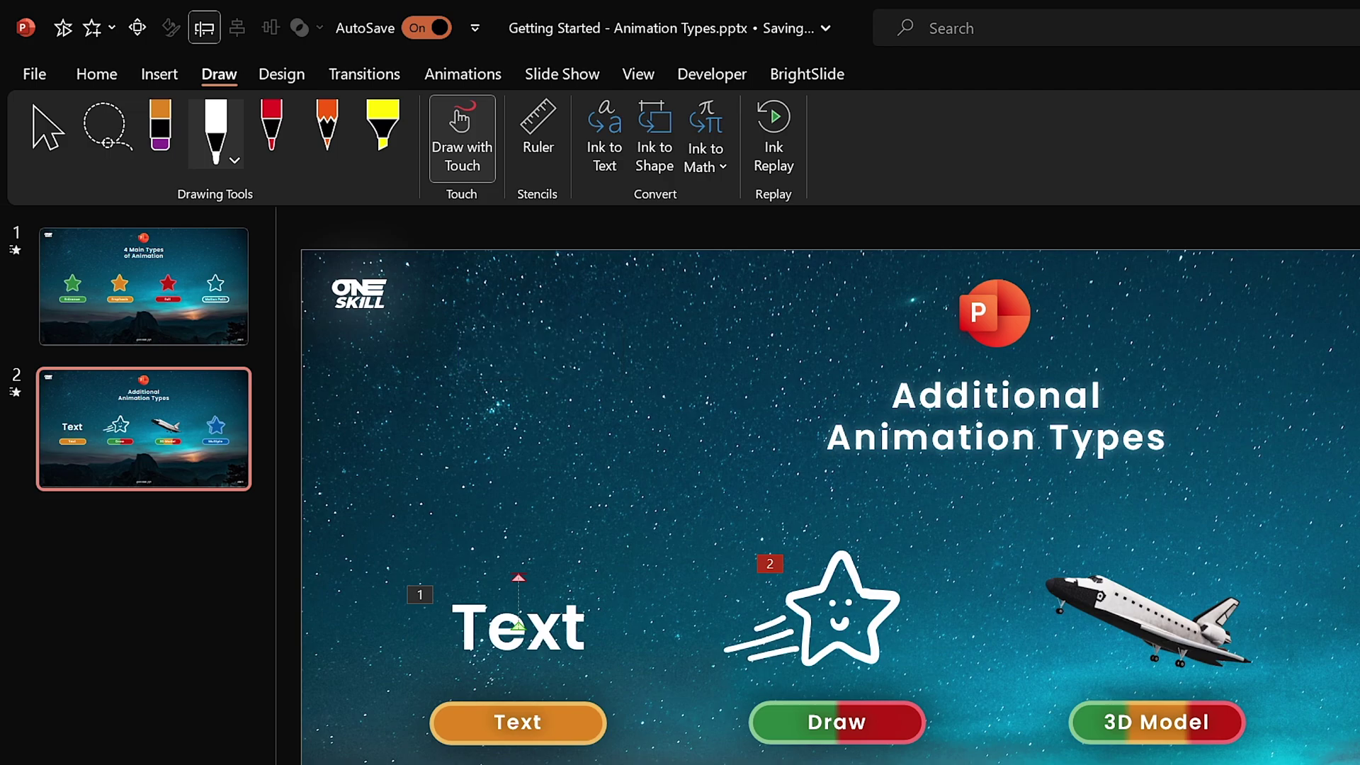
{"action": "left_click", "coordinate": [43, 125]}
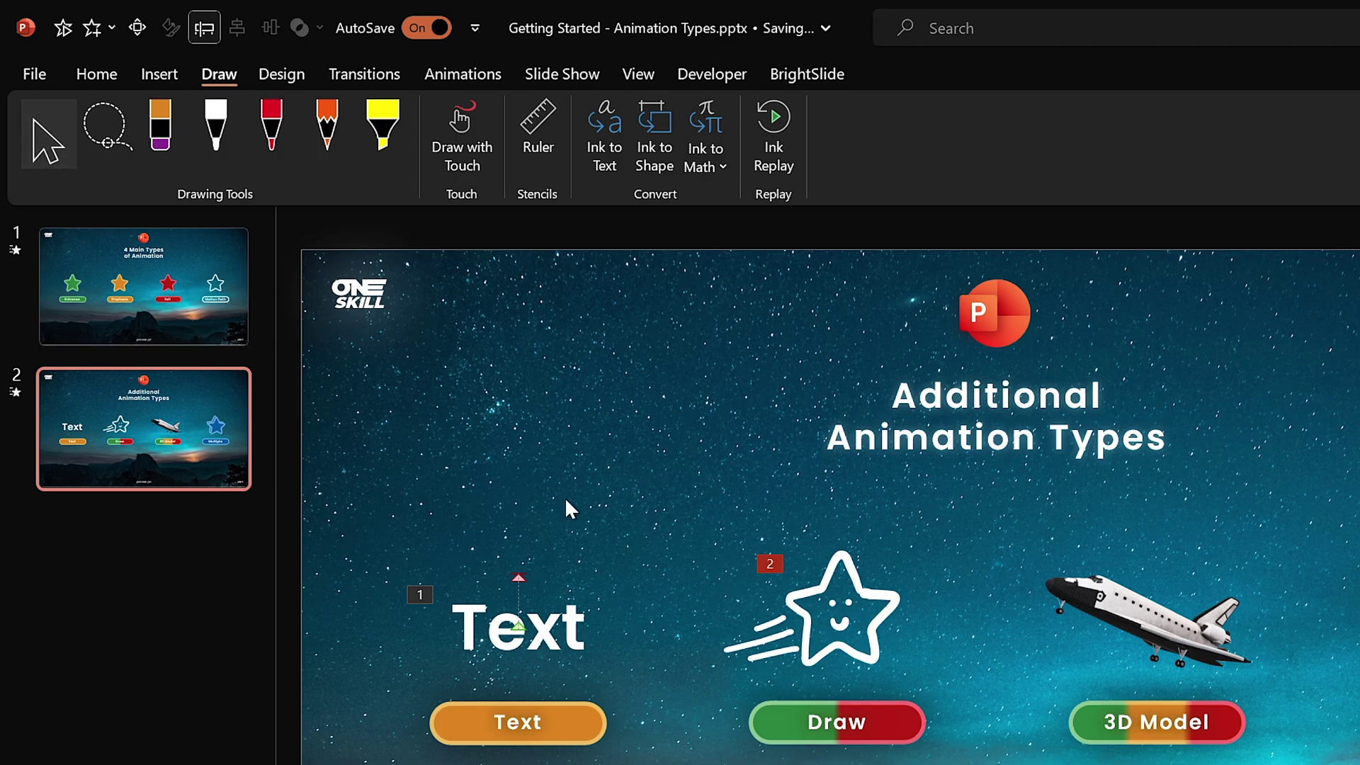
{"action": "left_click", "coordinate": [762, 637]}
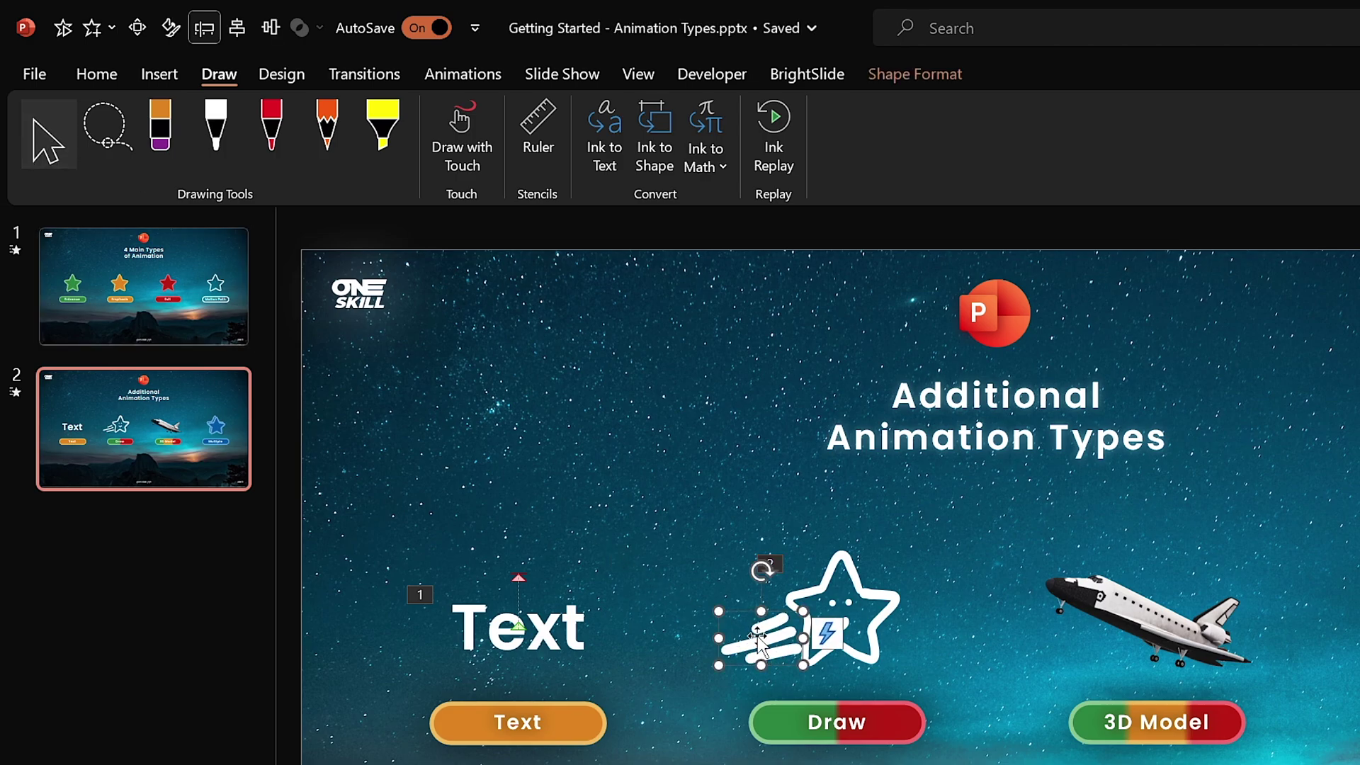
- Apply the Replay ink animation to the speed lines and select Group 177 in the Animation Pane
{"action": "left_click", "coordinate": [458, 72]}
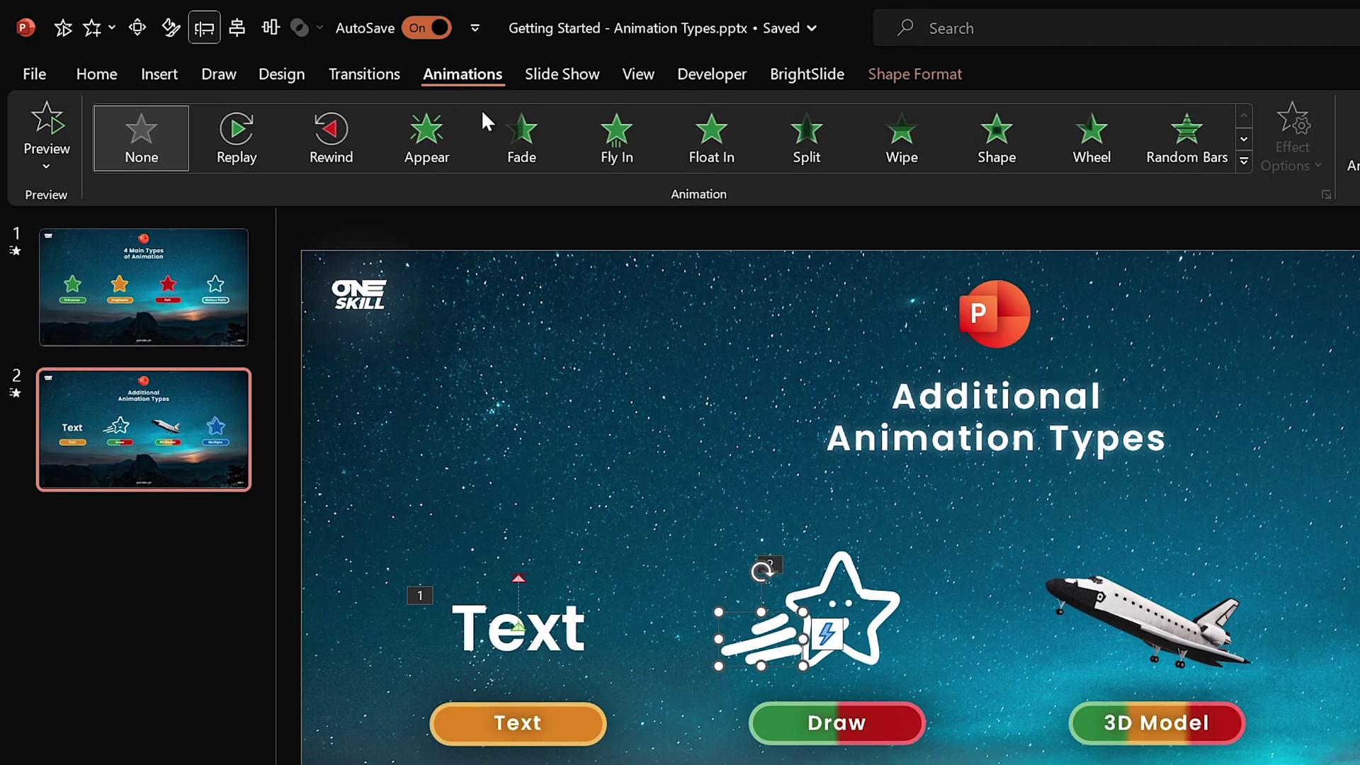
{"action": "left_click", "coordinate": [244, 133]}
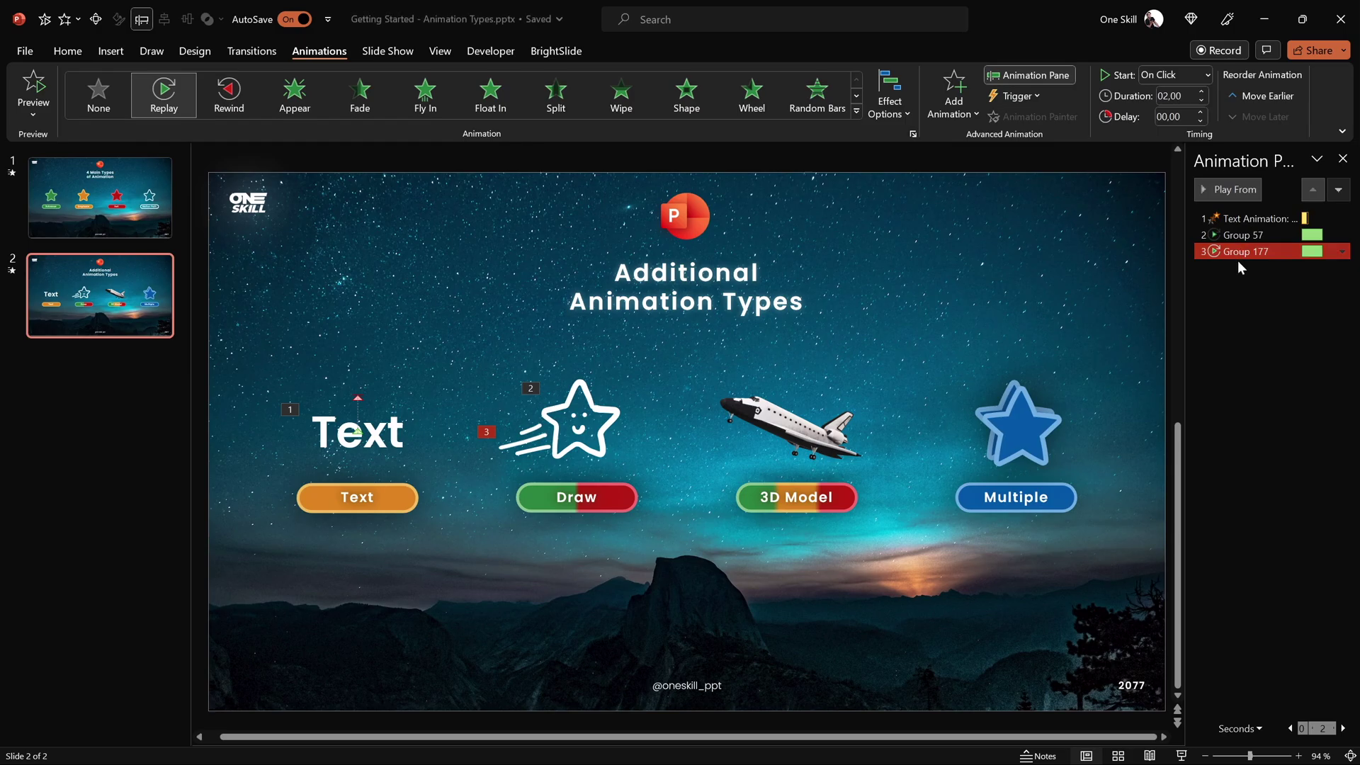
{"action": "left_click_drag", "start_coordinate": [1186, 275], "coordinate": [1106, 275]}
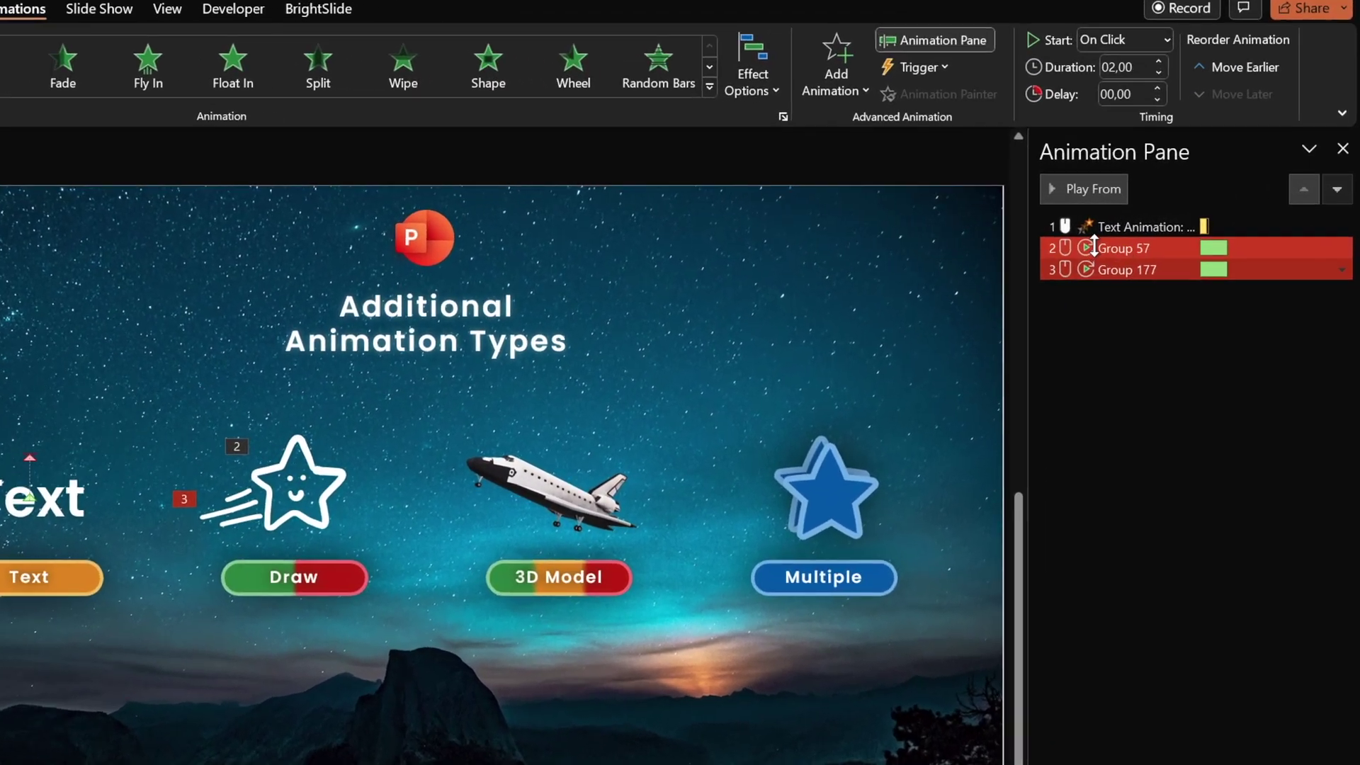
{"action": "left_click", "coordinate": [616, 425]}
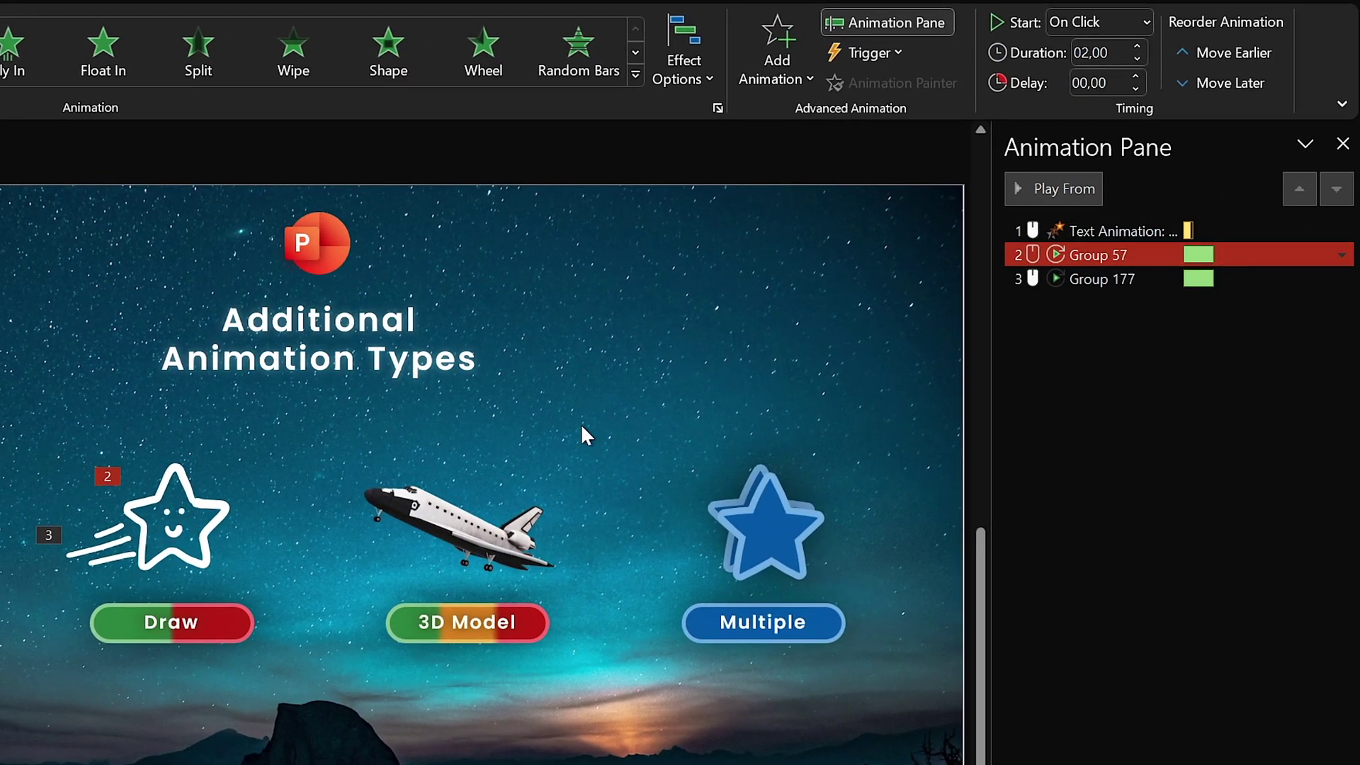
{"action": "left_click", "coordinate": [1073, 279]}
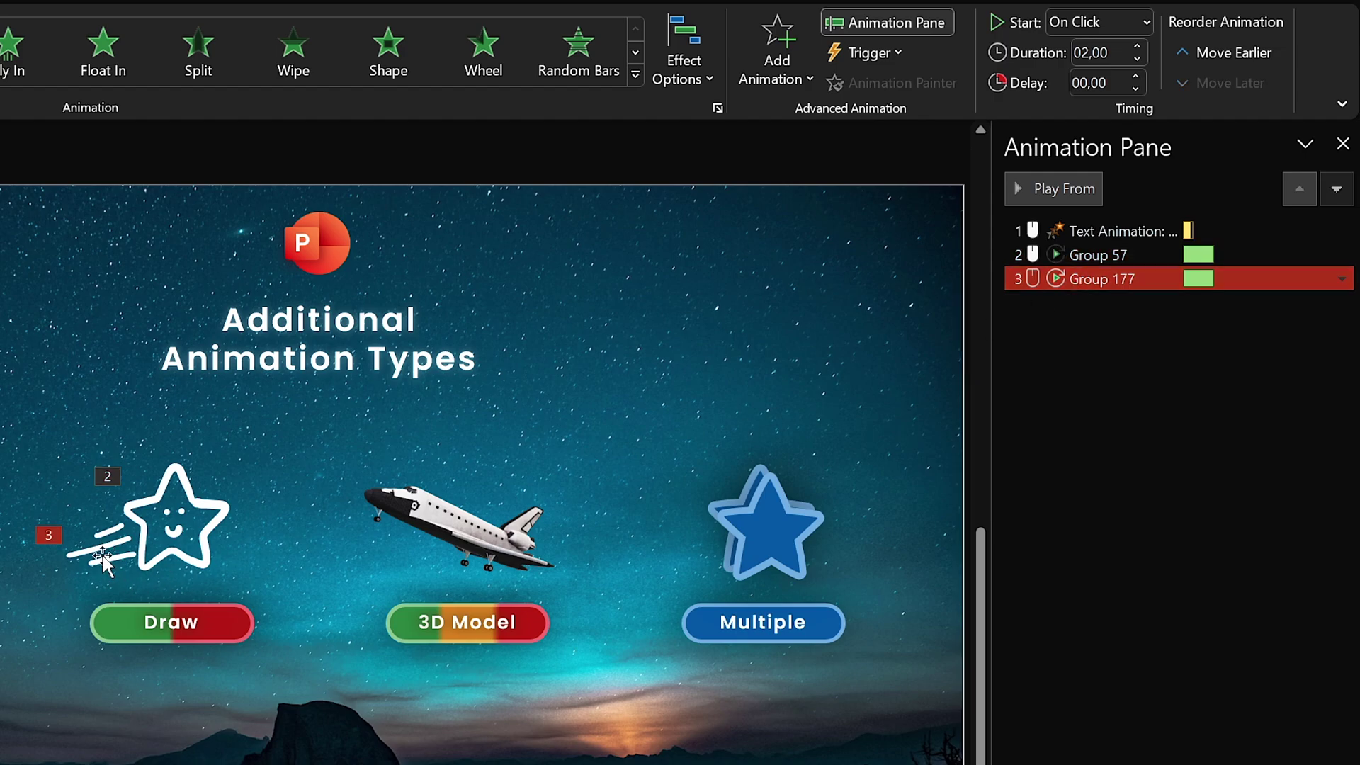
- Set the speed lines' animation to 1 second duration, starting After Previous
{"action": "left_click", "coordinate": [1116, 55]}
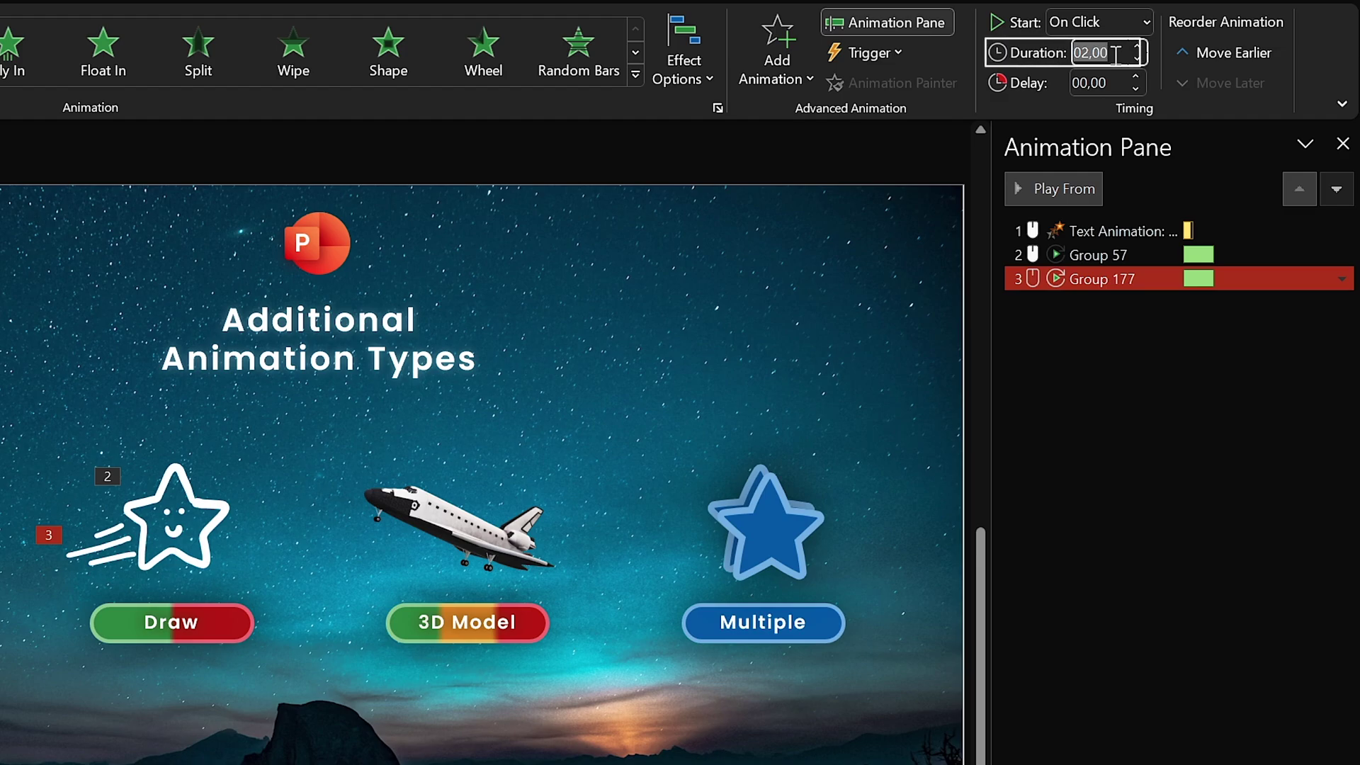
{"action": "type", "text": "1"}
{"action": "key", "text": "Return"}
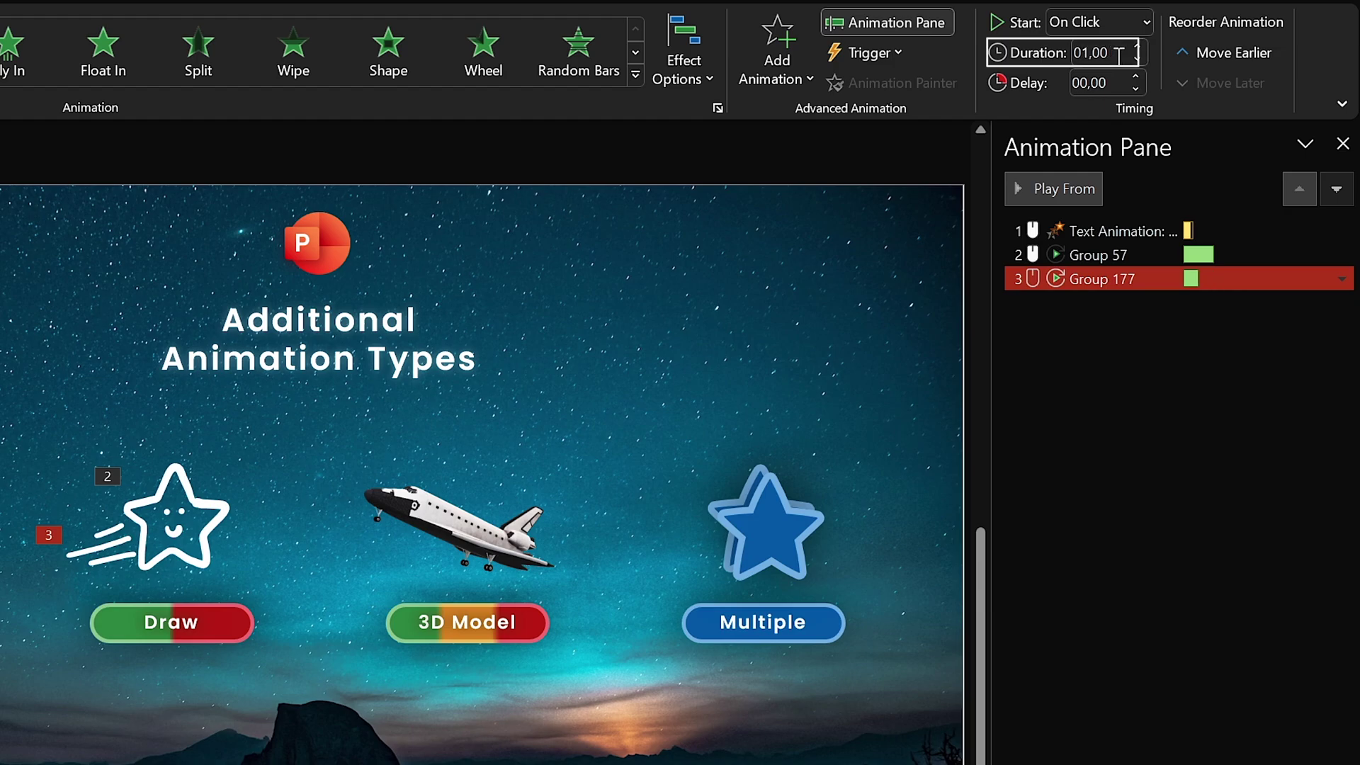
{"action": "left_click", "coordinate": [1141, 19]}
{"action": "left_click", "coordinate": [1110, 106]}
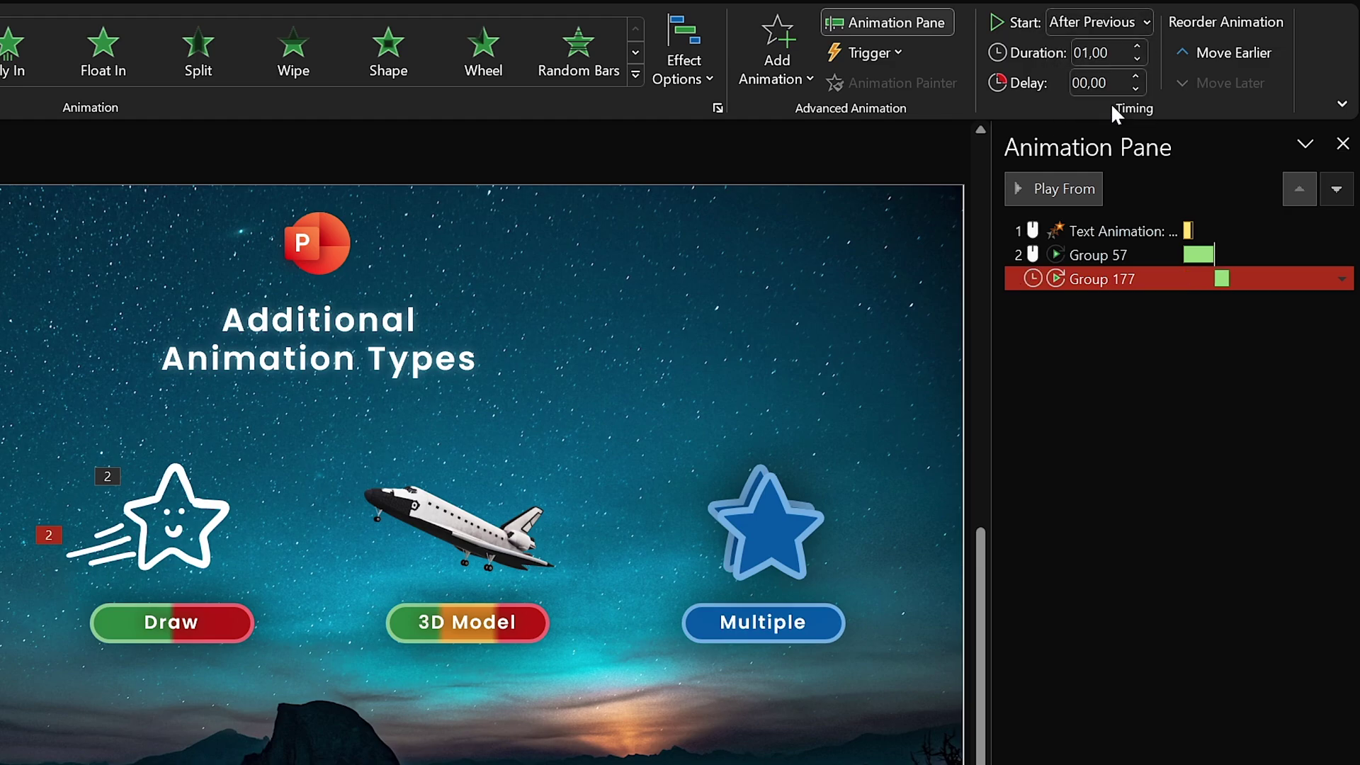
{"action": "left_click", "coordinate": [1098, 255]}
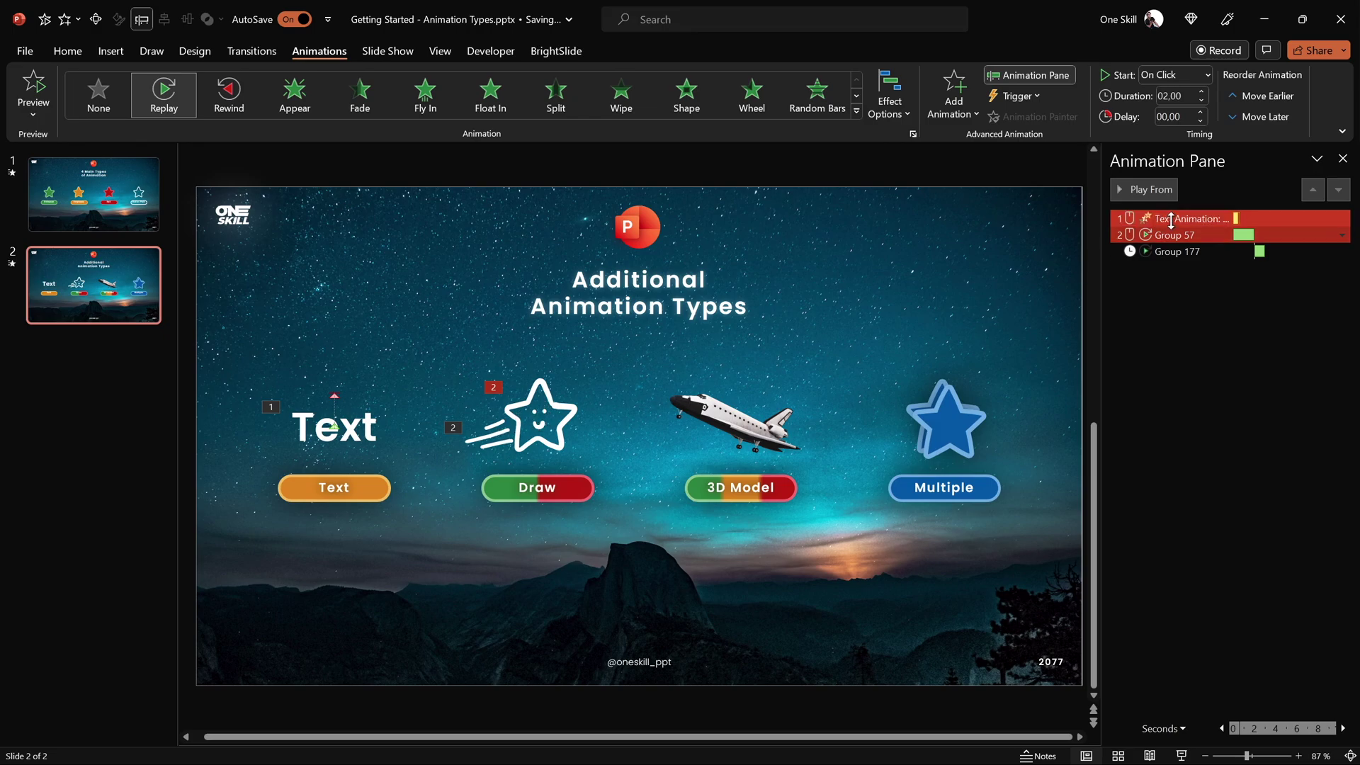
- Preview the animations from the star onward, then select the 3D shuttle model
{"action": "left_click", "coordinate": [1160, 189]}
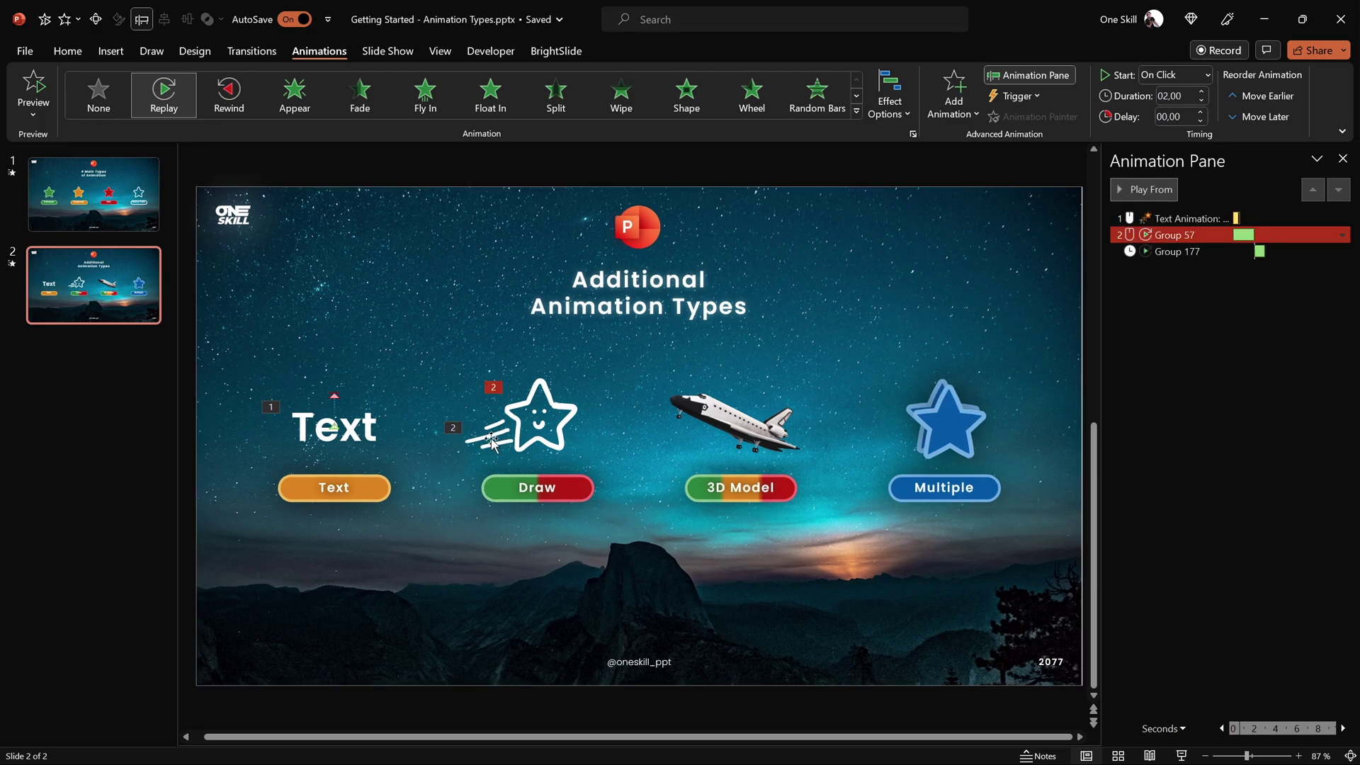
{"action": "key", "text": "Up"}
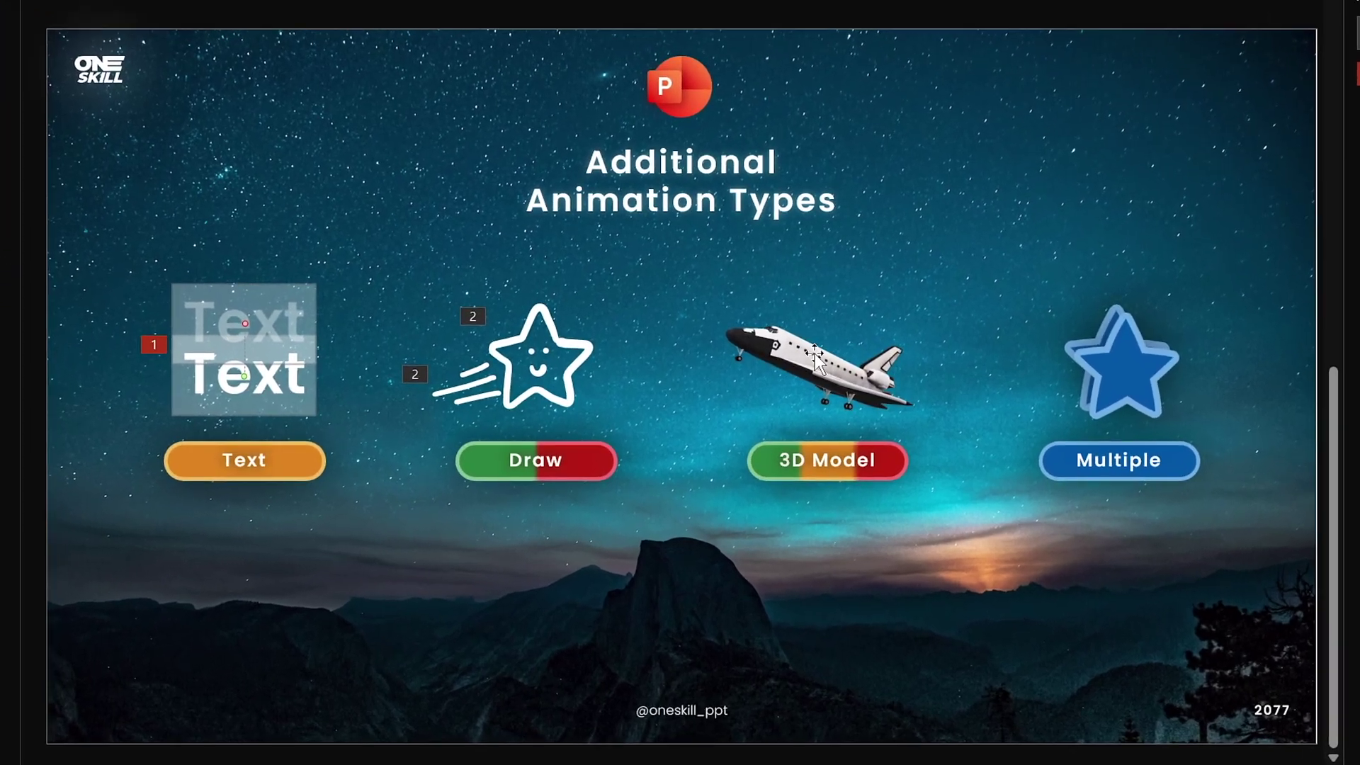
{"action": "left_click", "coordinate": [741, 422]}
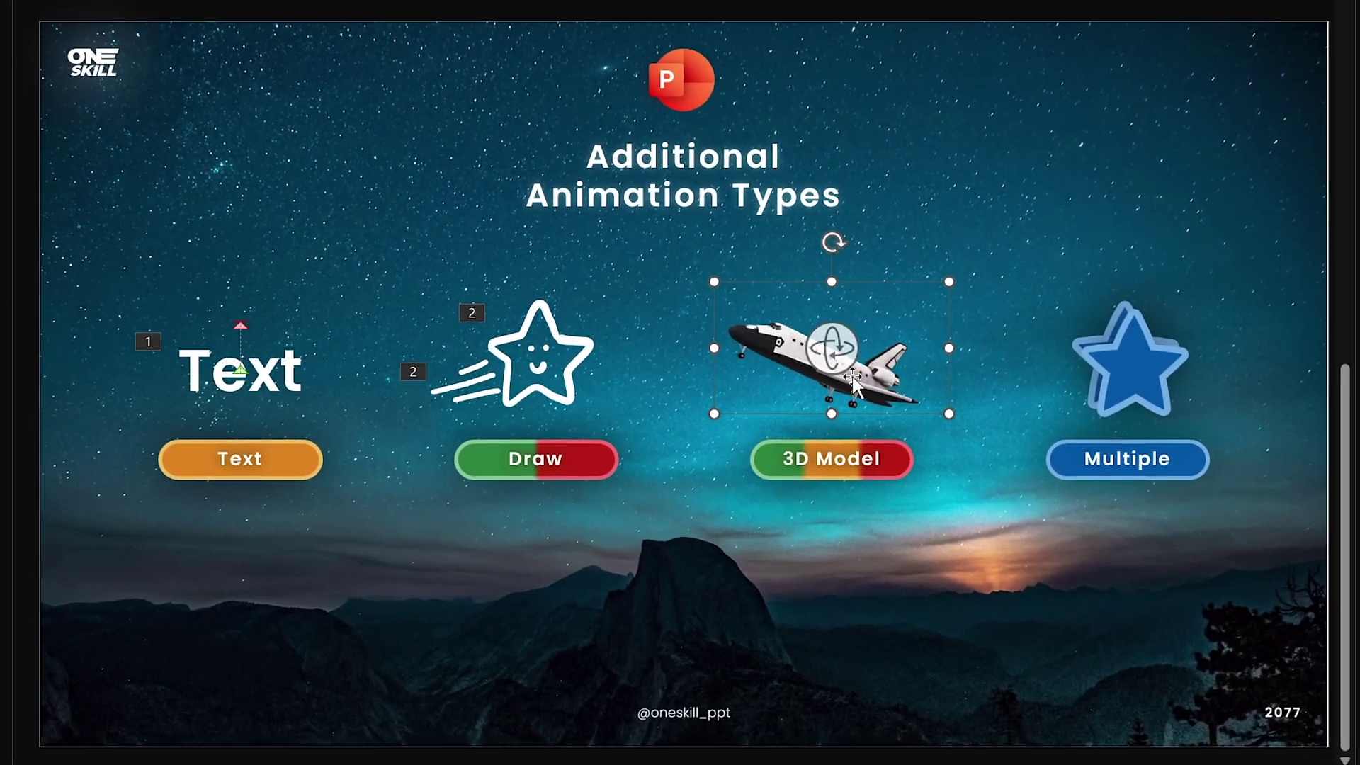
- Try rotating the shuttle, then undo to restore its original orientation
{"action": "left_click_drag", "start_coordinate": [831, 351], "coordinate": [943, 296]}
{"action": "left_click_drag", "start_coordinate": [840, 335], "coordinate": [857, 354]}
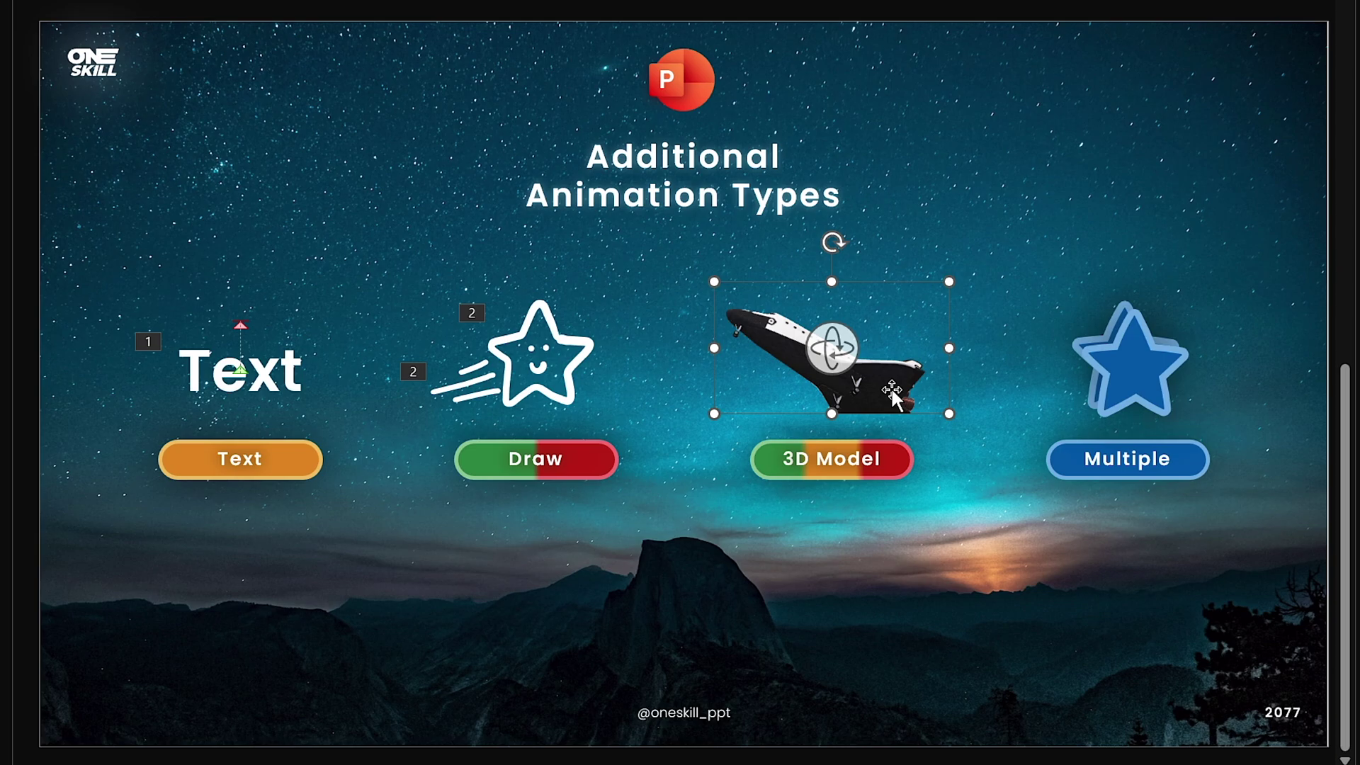
{"action": "key", "text": "ctrl+z"}
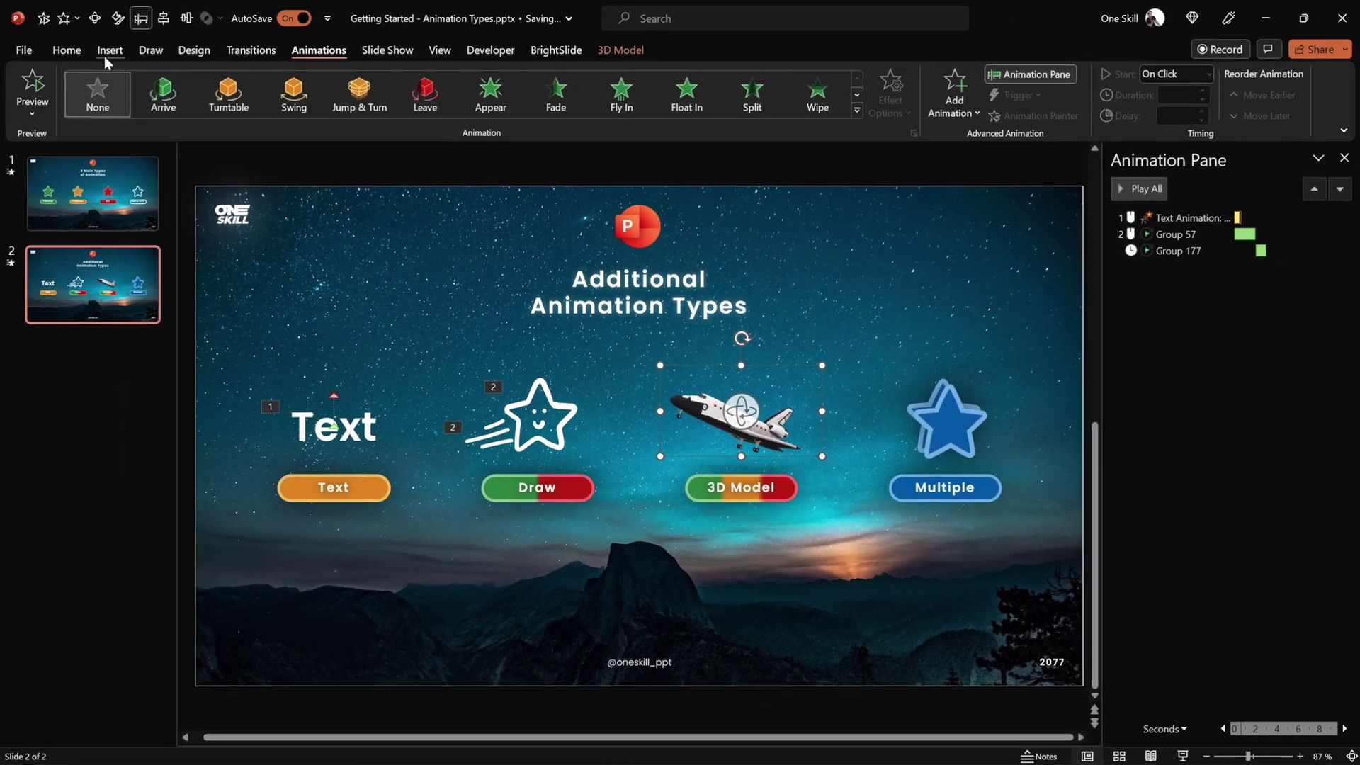
{"action": "left_click", "coordinate": [108, 51]}
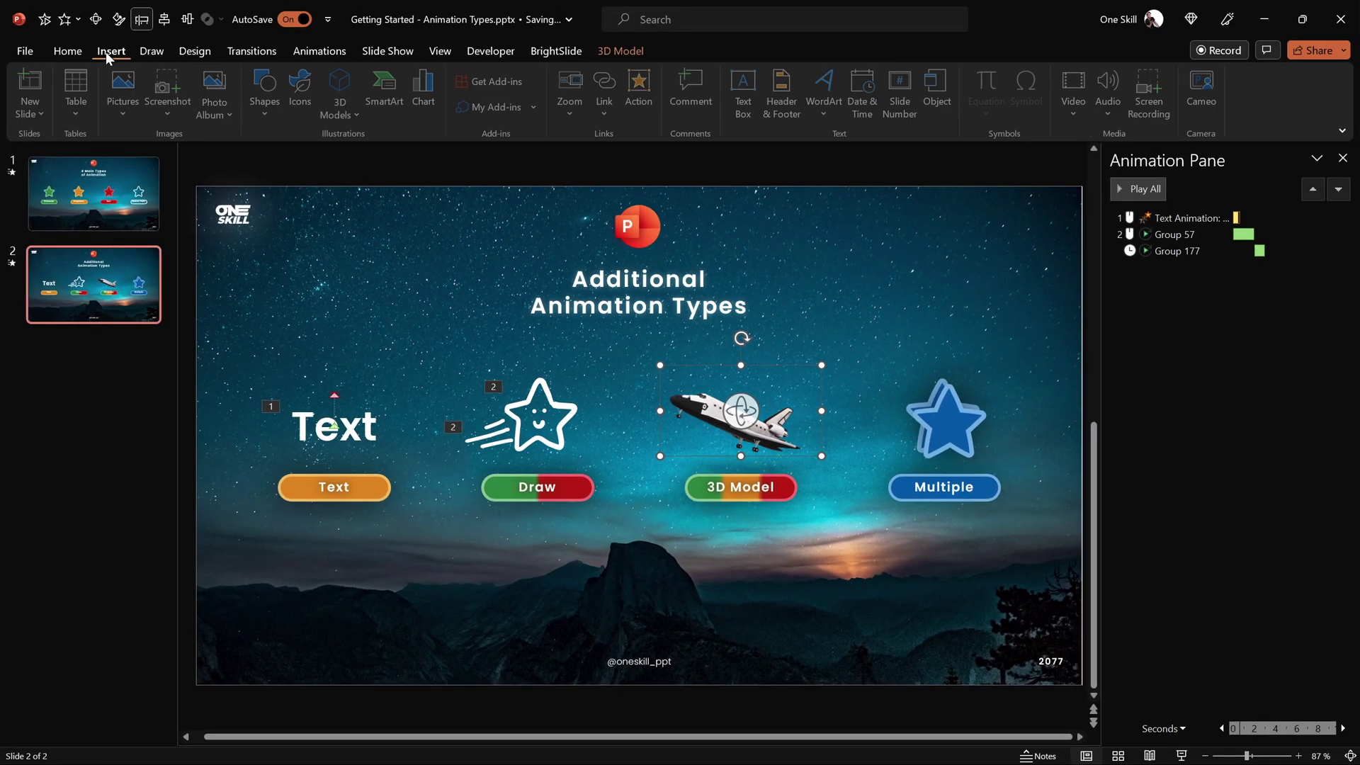
- Apply the Turntable 3D animation to the space shuttle
{"action": "left_click", "coordinate": [340, 114]}
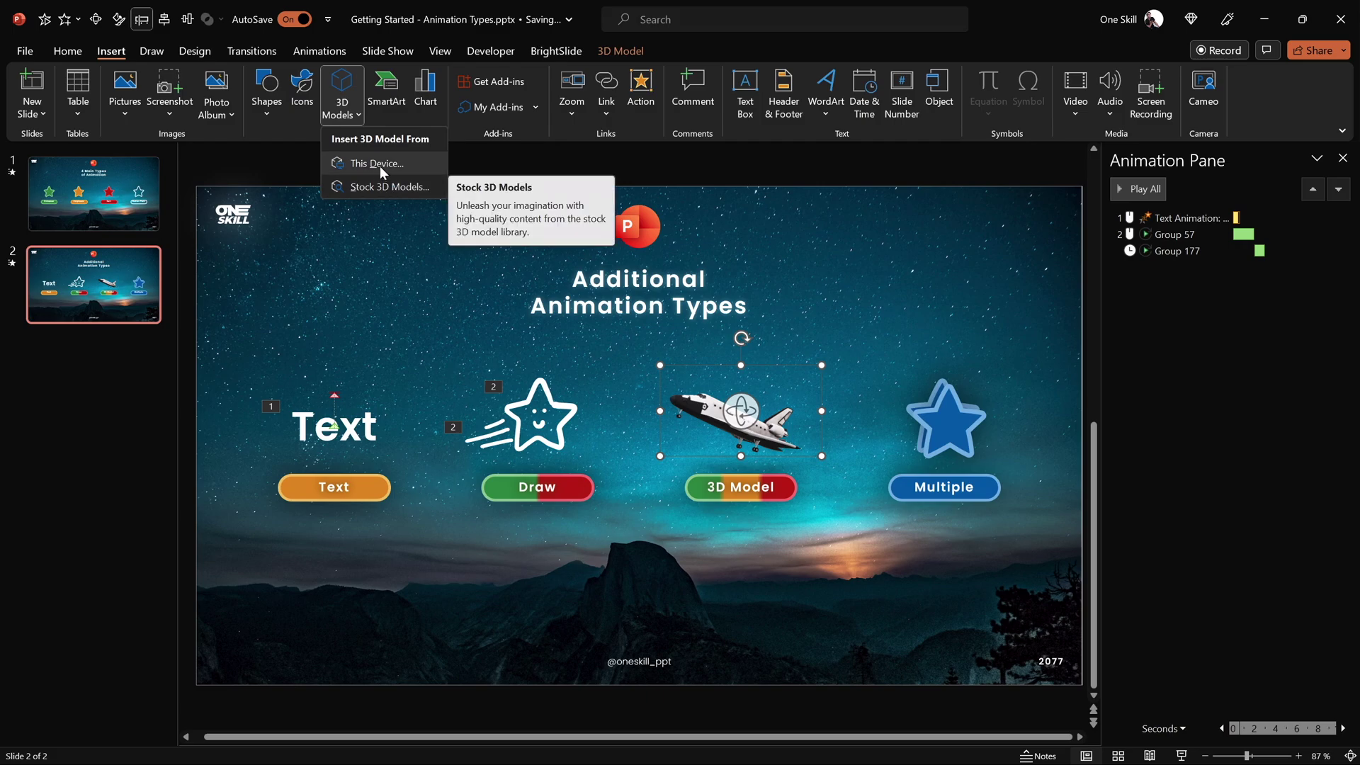
{"action": "left_click", "coordinate": [306, 51]}
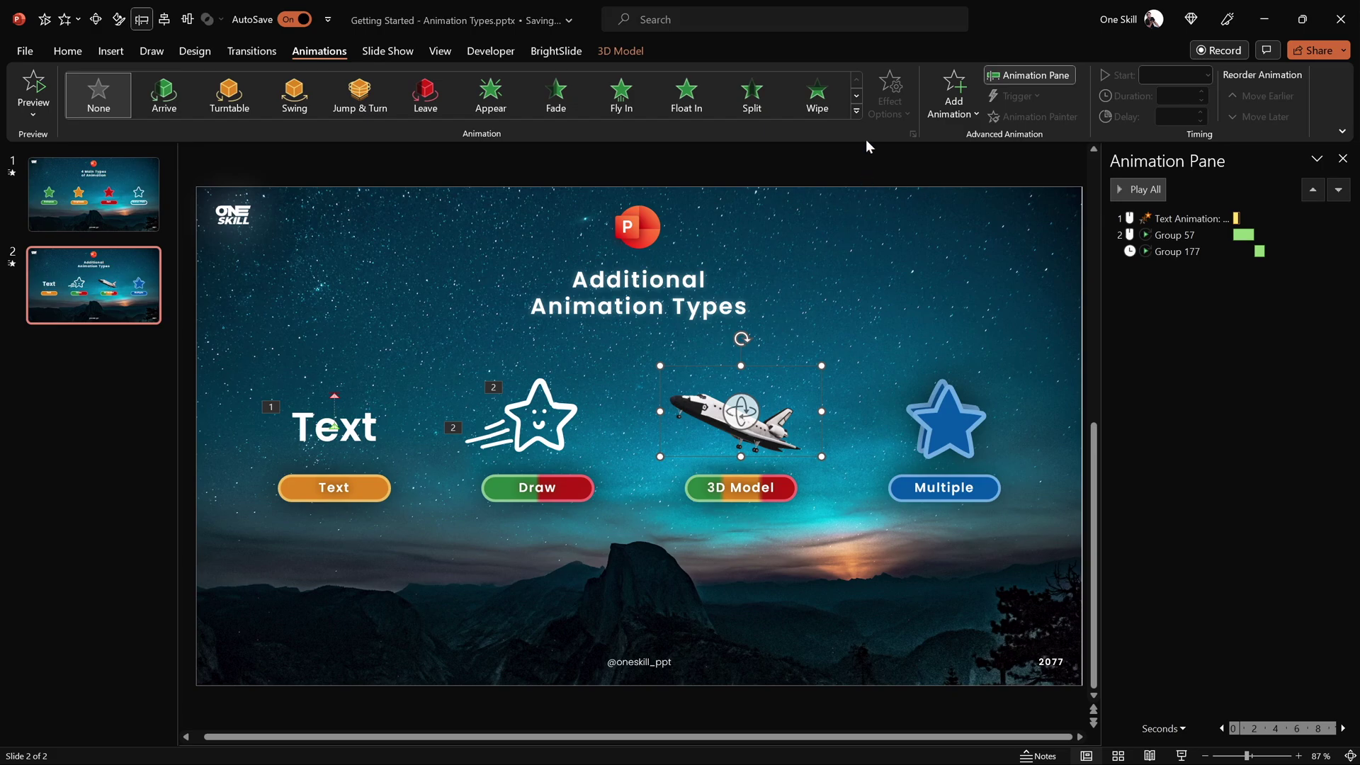
{"action": "left_click", "coordinate": [856, 110]}
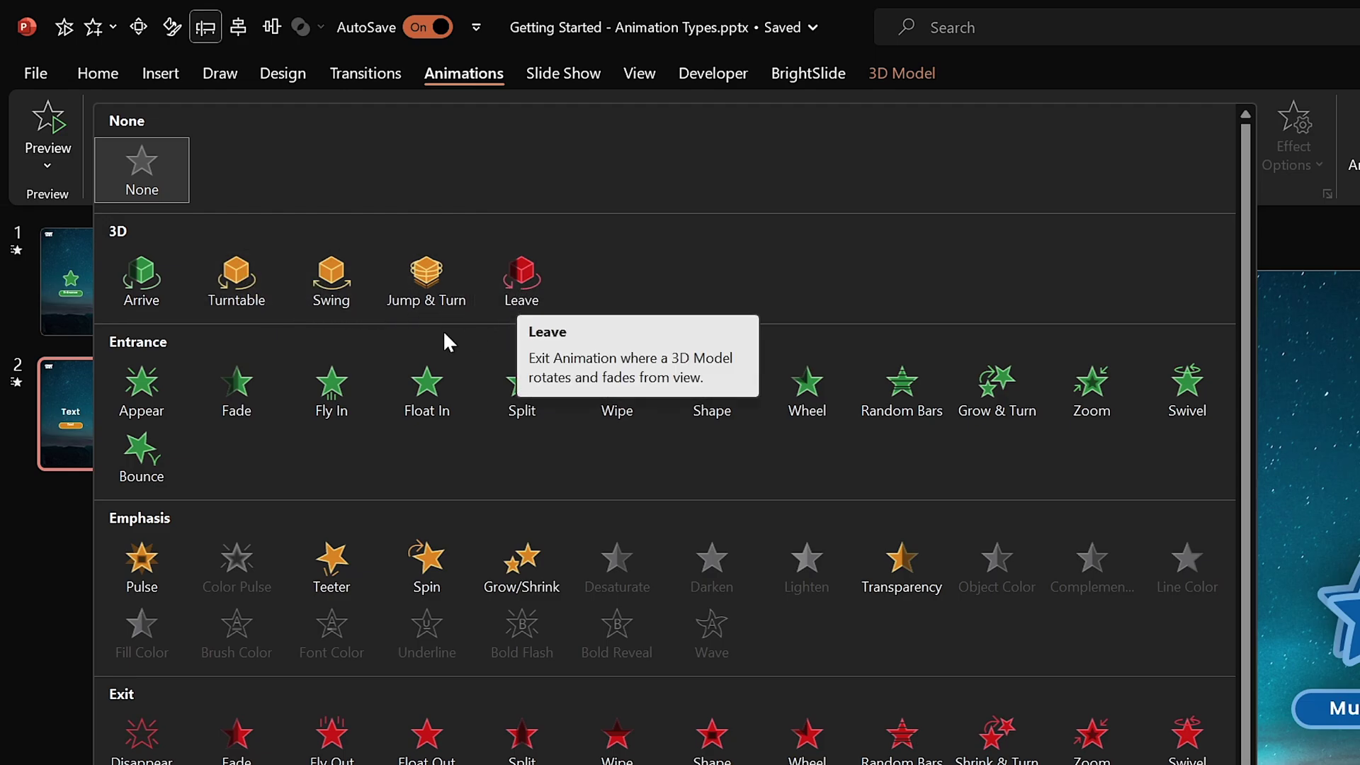
{"action": "left_click", "coordinate": [241, 279]}
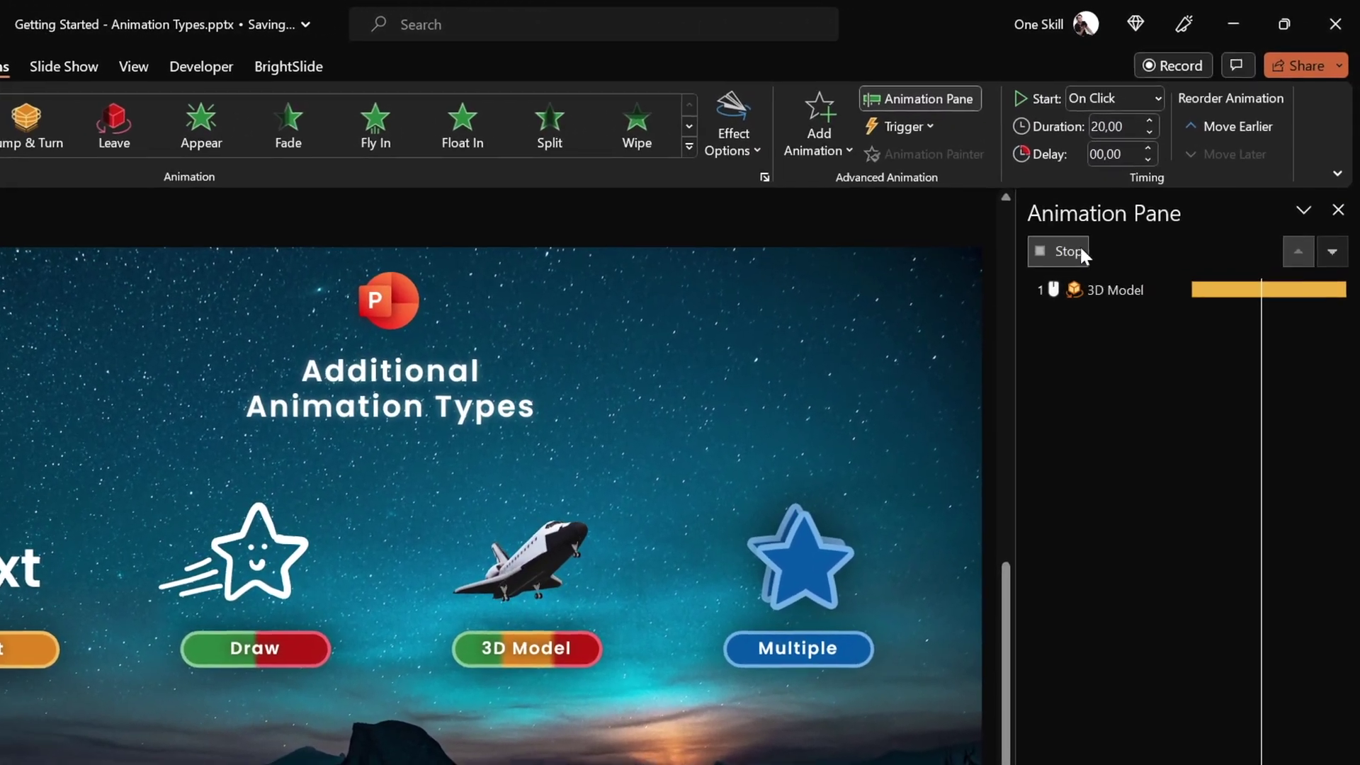
- Set the Turntable animation duration to 4 seconds and preview it
{"action": "left_click", "coordinate": [1080, 253]}
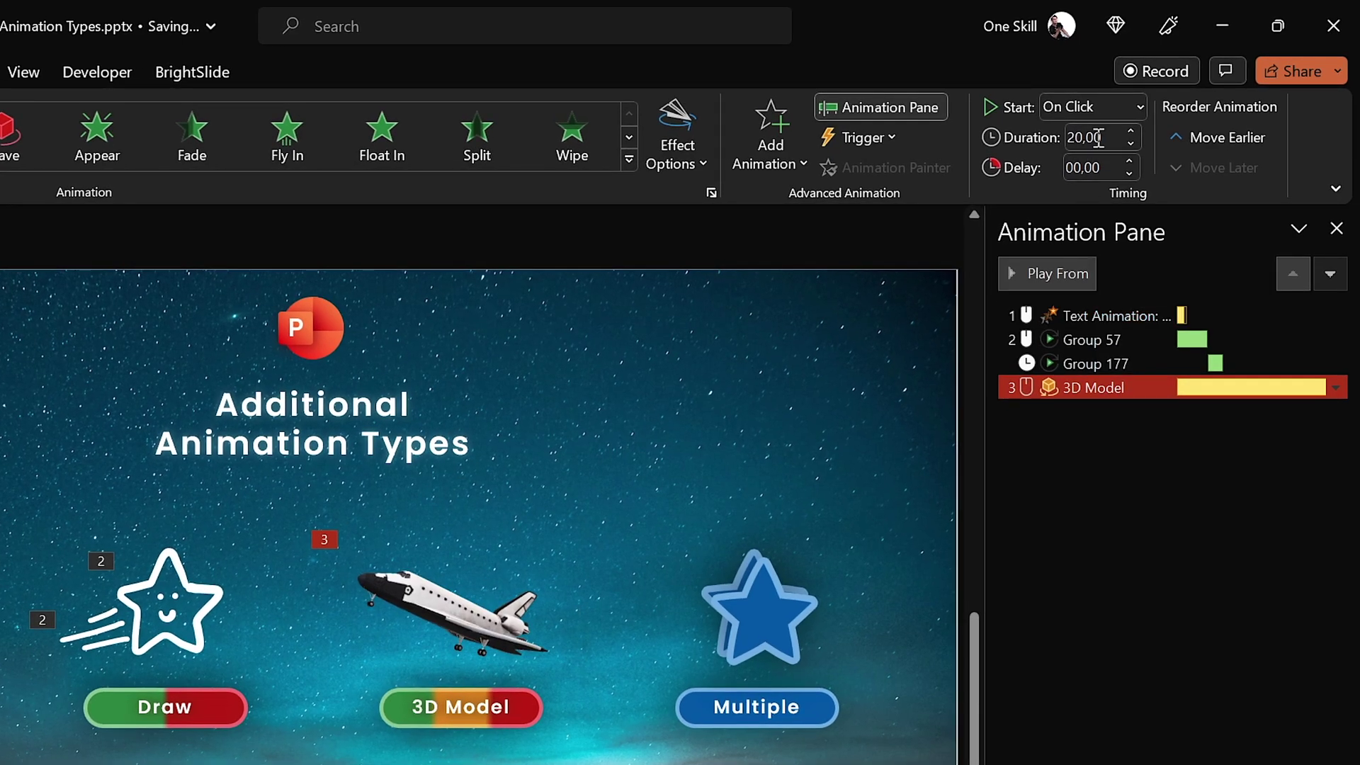
{"action": "double_click", "coordinate": [1112, 136]}
{"action": "type", "text": "4"}
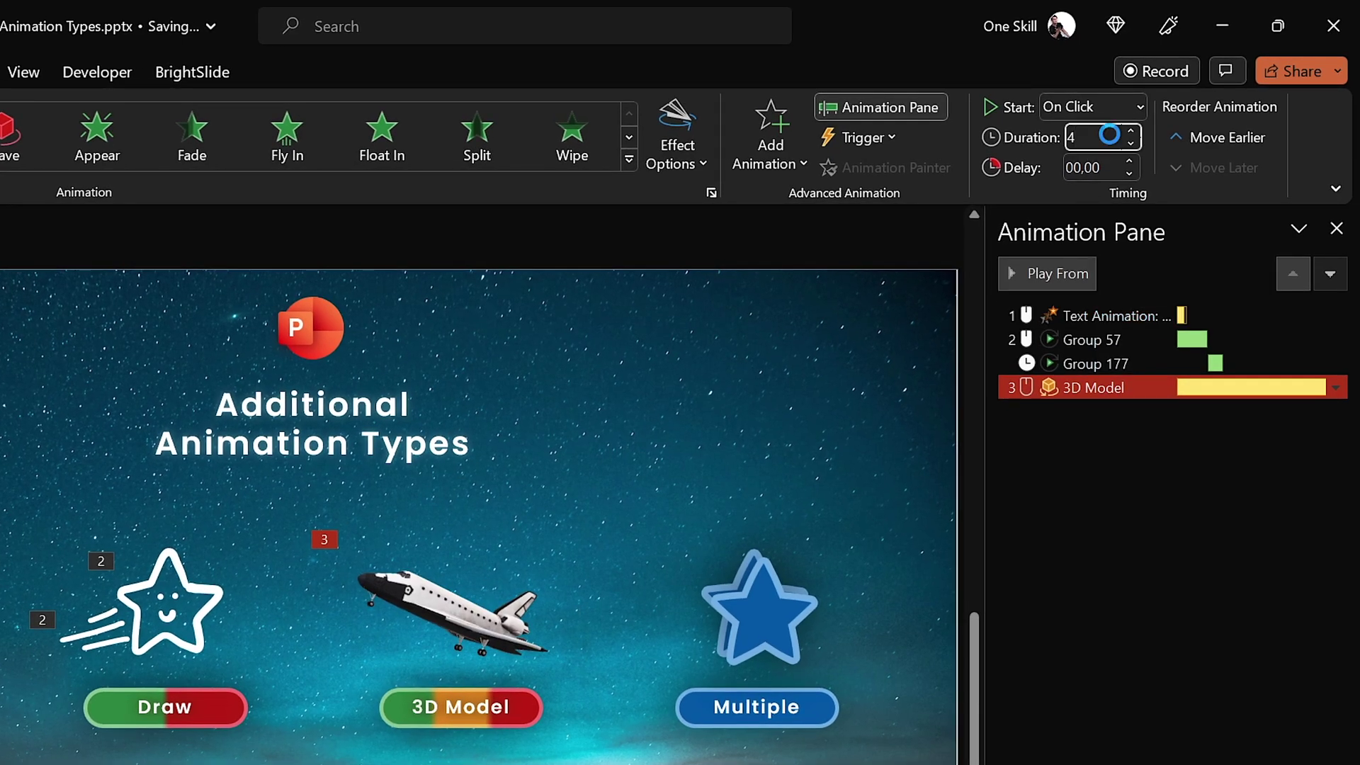
{"action": "key", "text": "Return"}
{"action": "left_click", "coordinate": [1061, 275]}
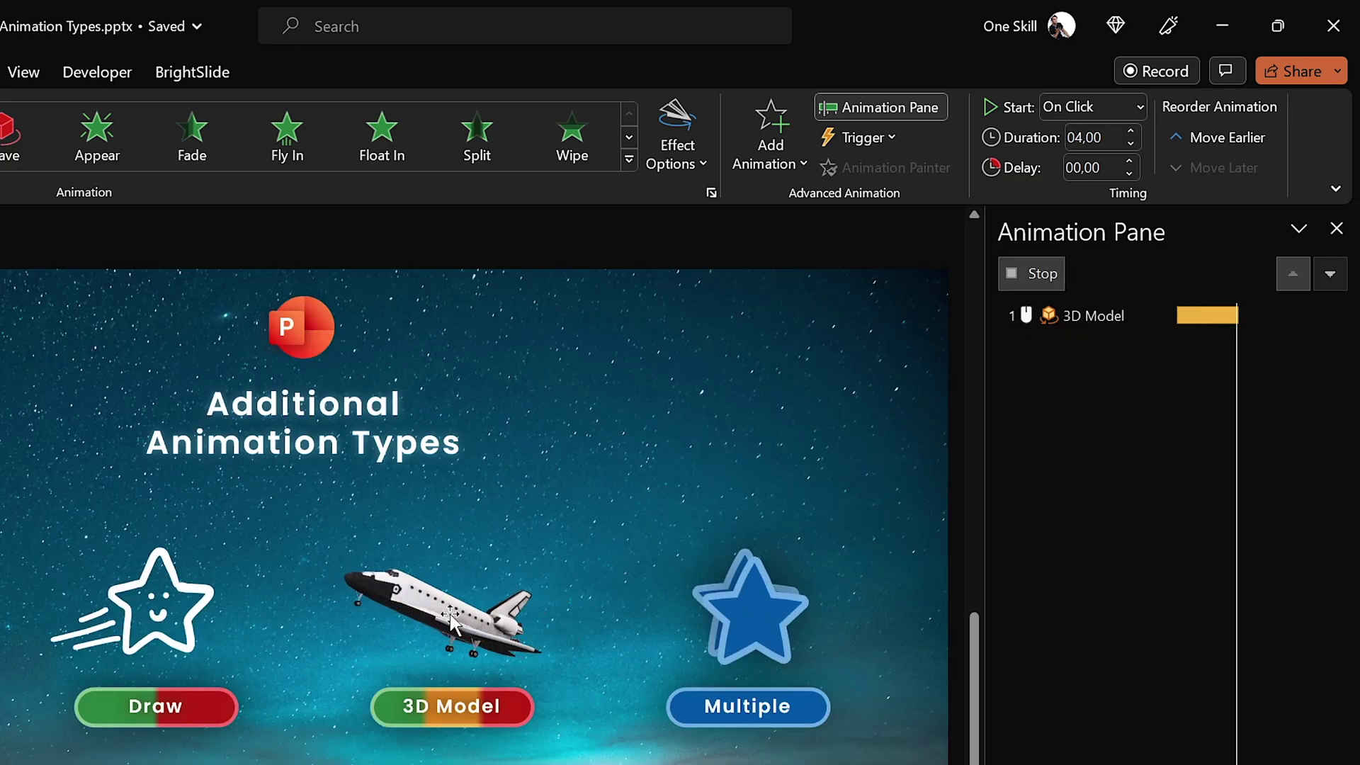
{"action": "left_click", "coordinate": [769, 608]}
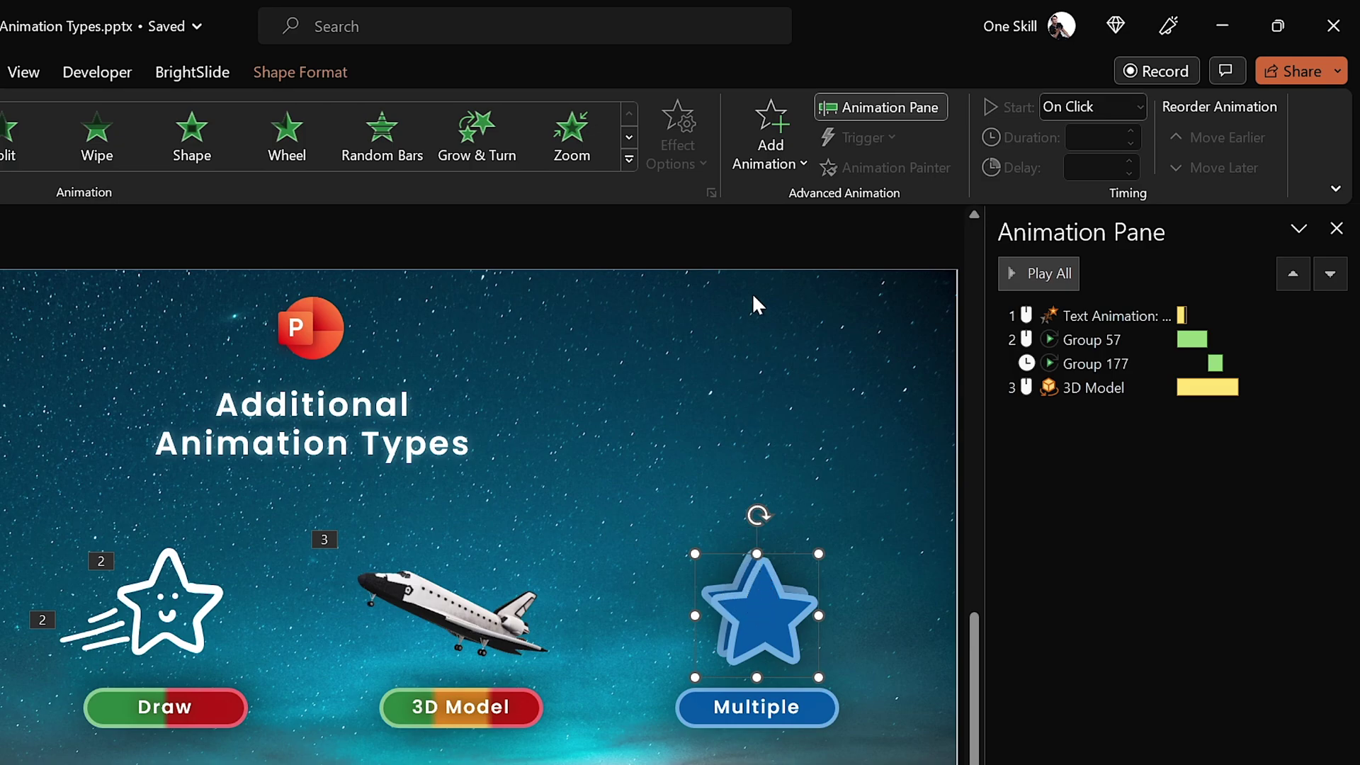
- Add a Lines motion path to the blue star, ending straight above it
{"action": "left_click", "coordinate": [775, 163]}
{"action": "scroll", "coordinate": [1202, 501], "scroll_direction": "down", "scroll_amount": 3}
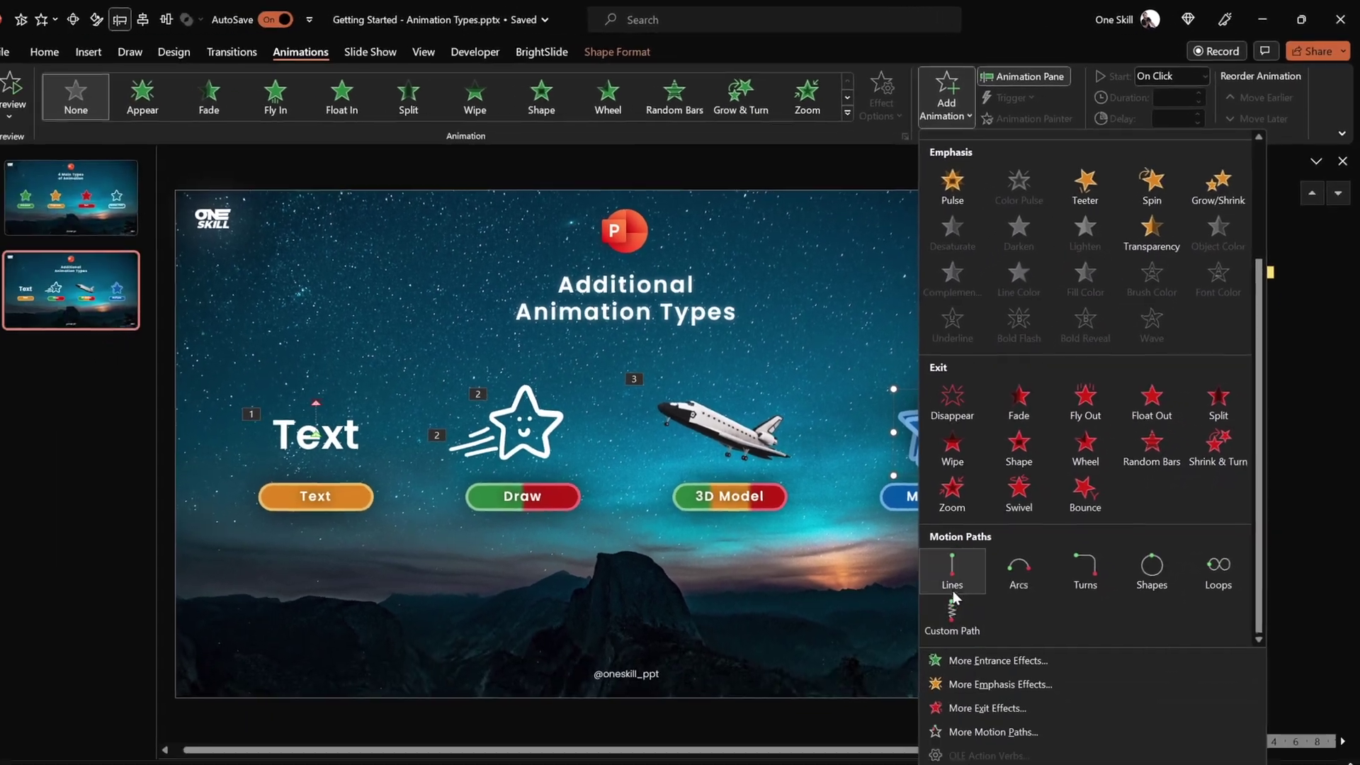
{"action": "left_click", "coordinate": [953, 588]}
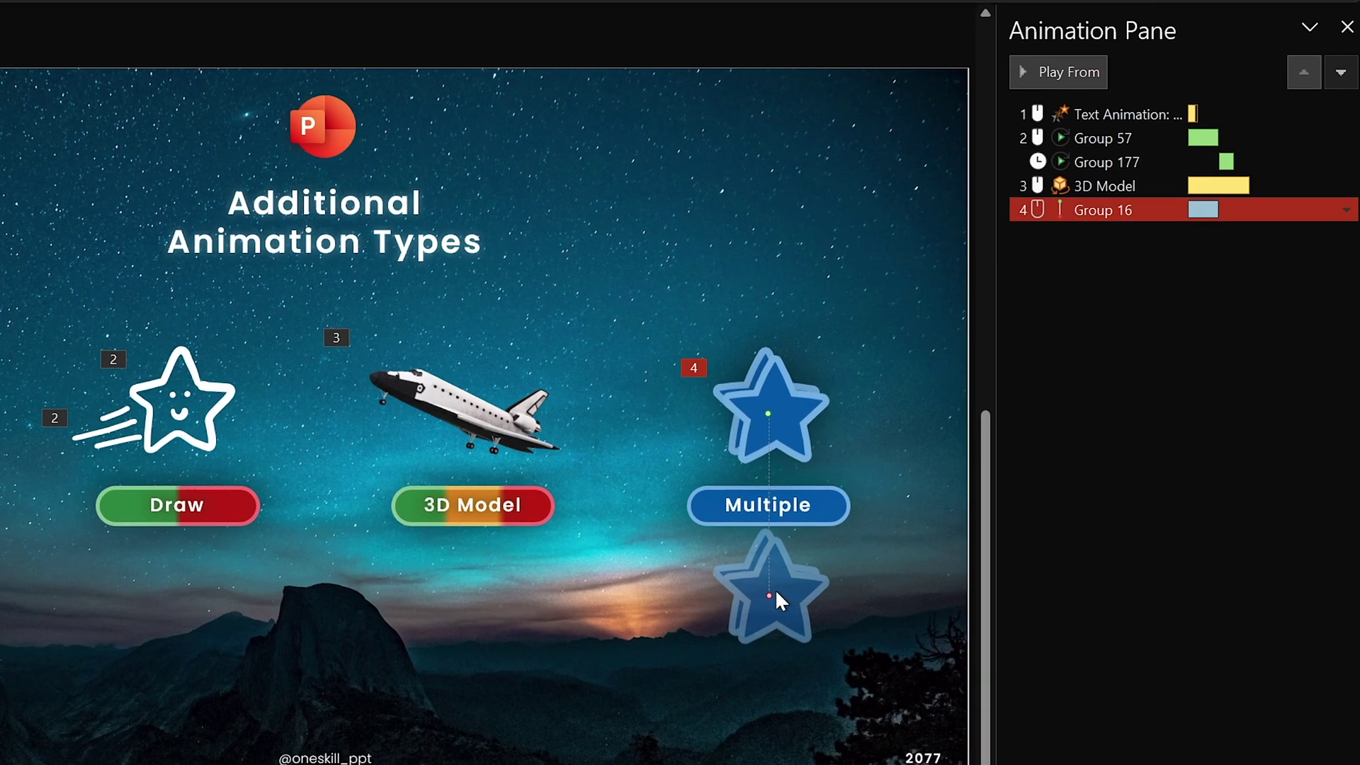
{"action": "left_click_drag", "start_coordinate": [768, 563], "coordinate": [785, 258]}
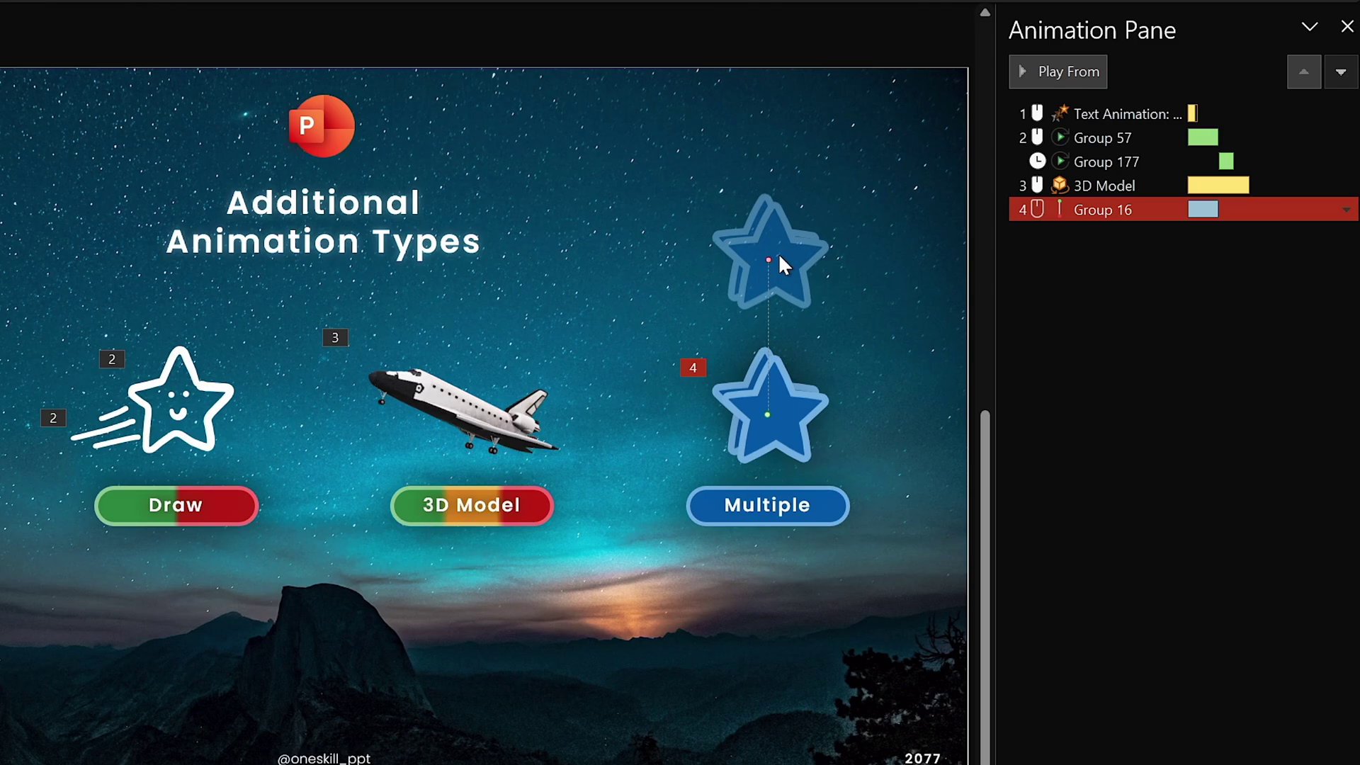
- Turn on Auto-reverse in the motion path's effect settings
{"action": "double_click", "coordinate": [1102, 212]}
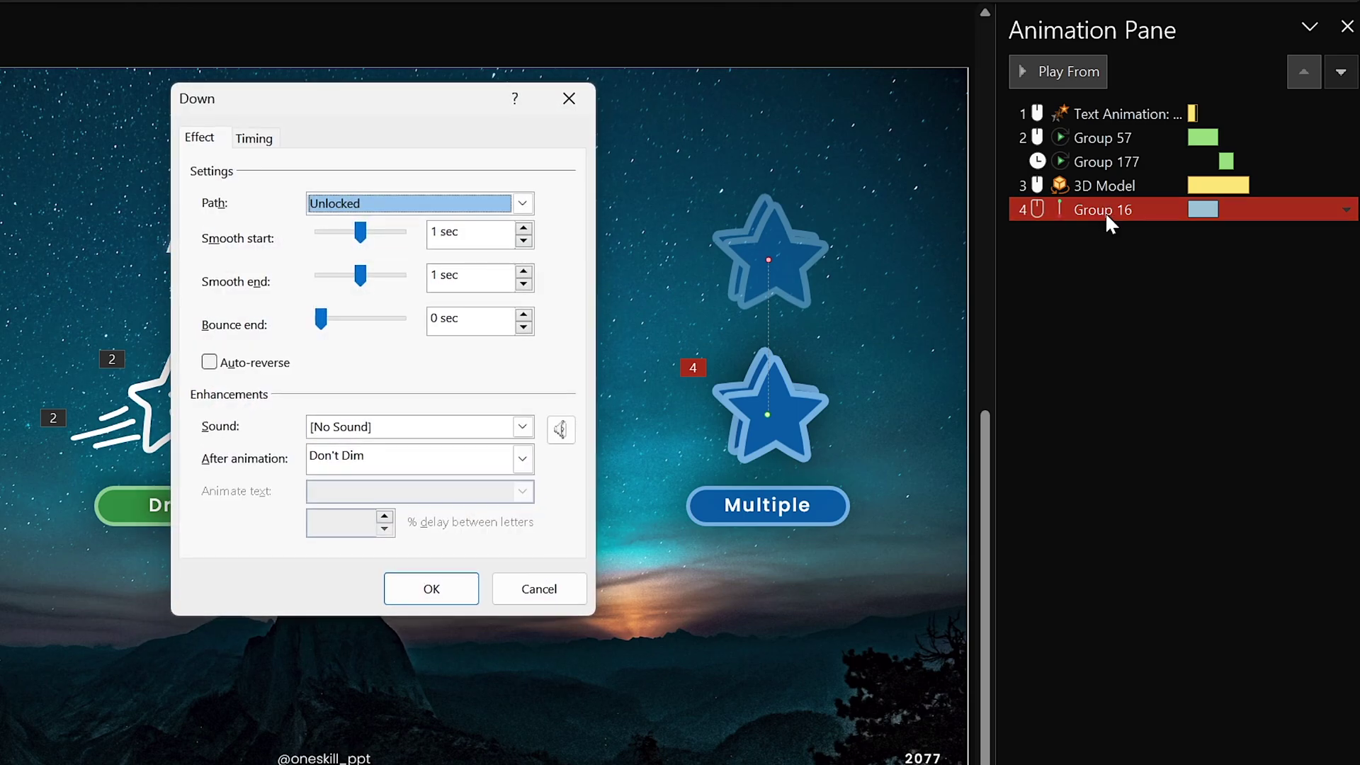
{"action": "left_click", "coordinate": [210, 363]}
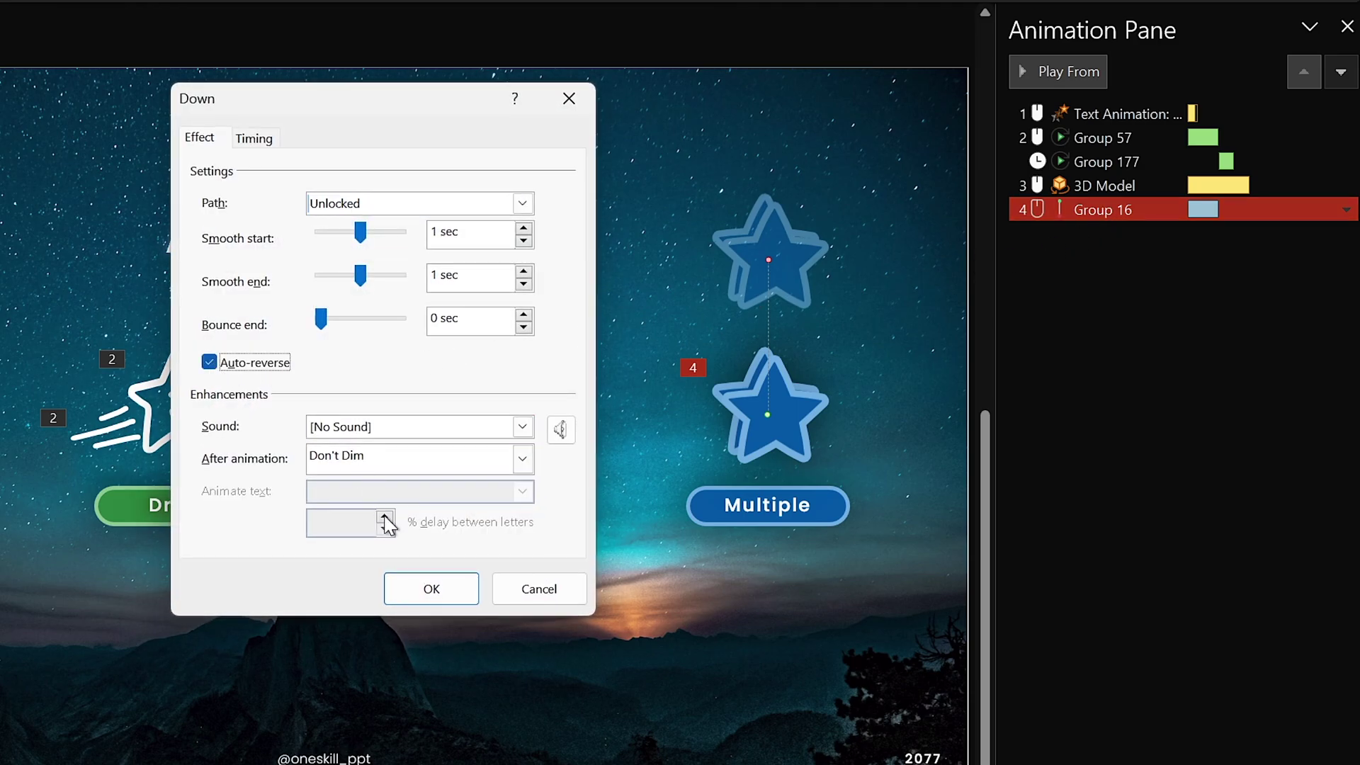
{"action": "left_click", "coordinate": [439, 592]}
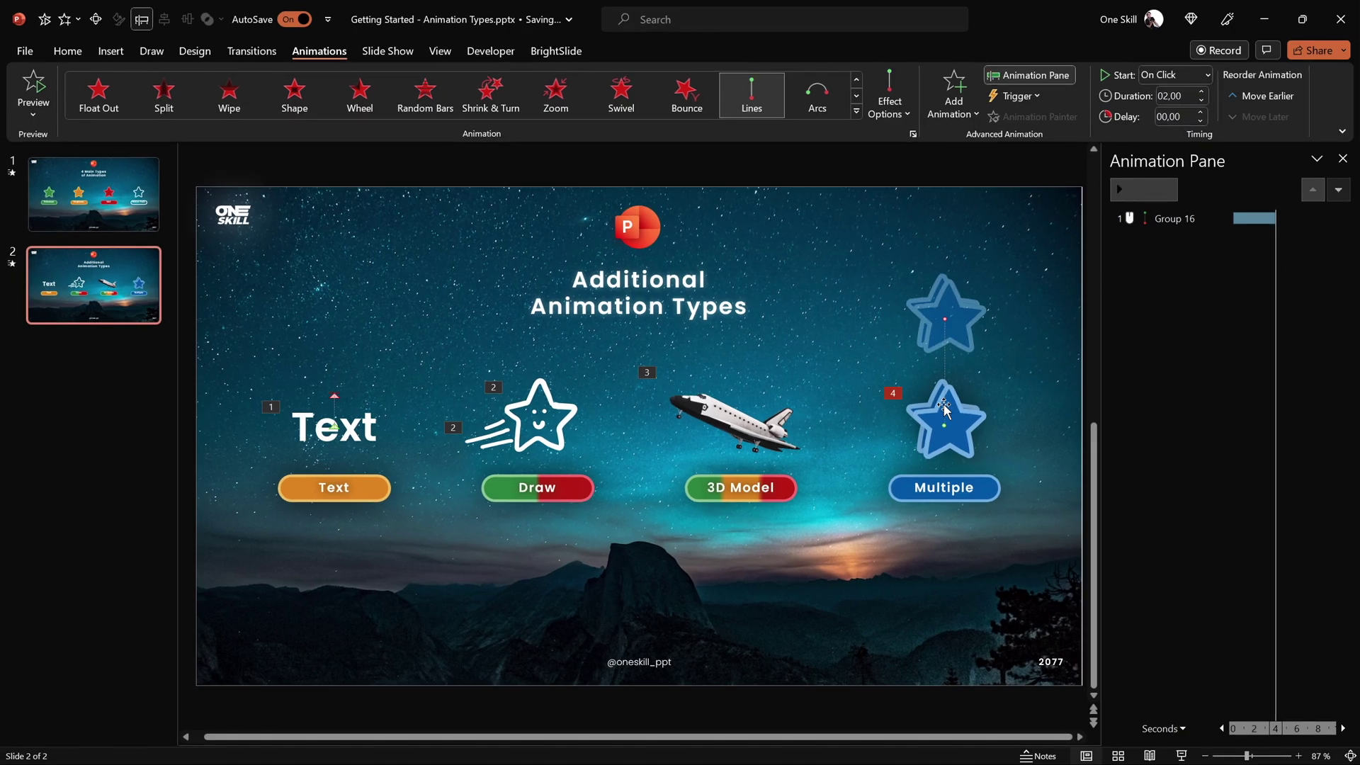
- Add a Spin emphasis to the blue star, starting With Previous
{"action": "left_click", "coordinate": [960, 422]}
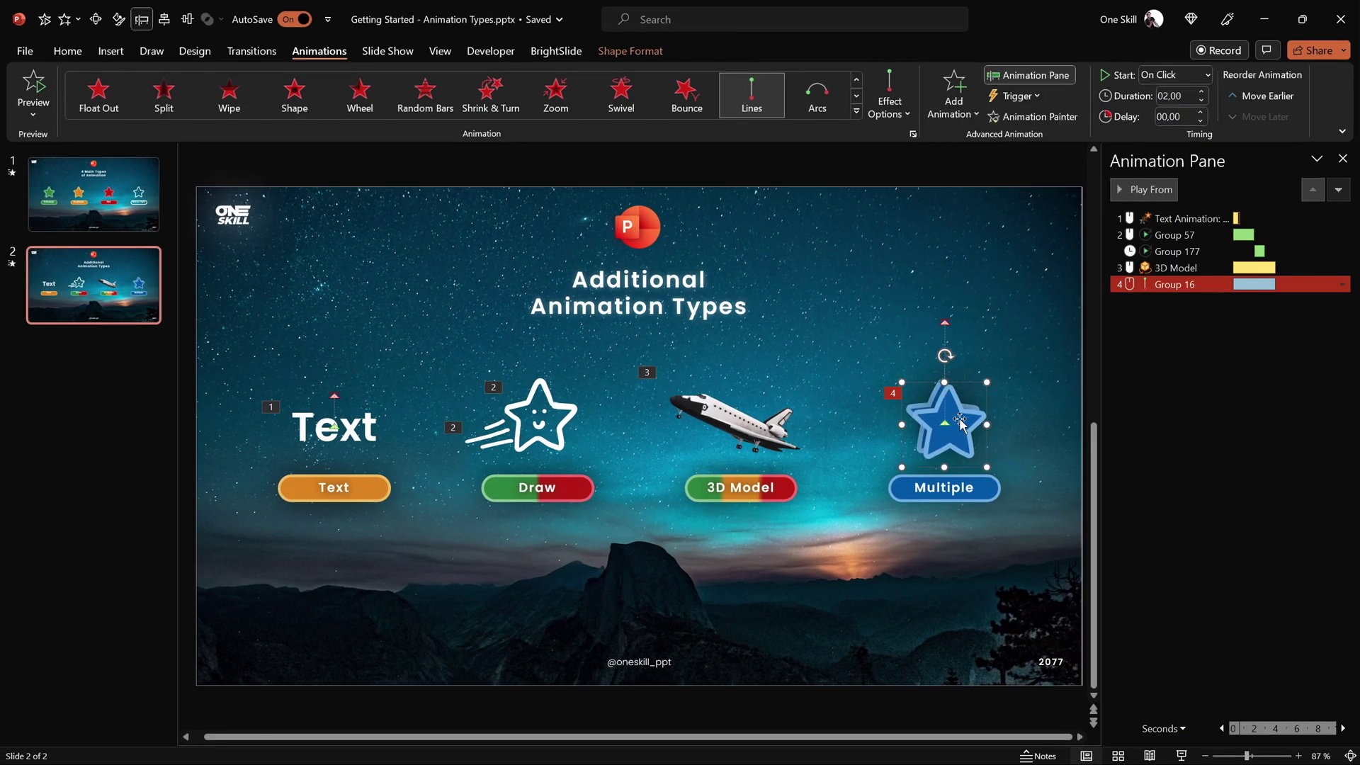
{"action": "left_click", "coordinate": [956, 113]}
{"action": "left_click", "coordinate": [1152, 339]}
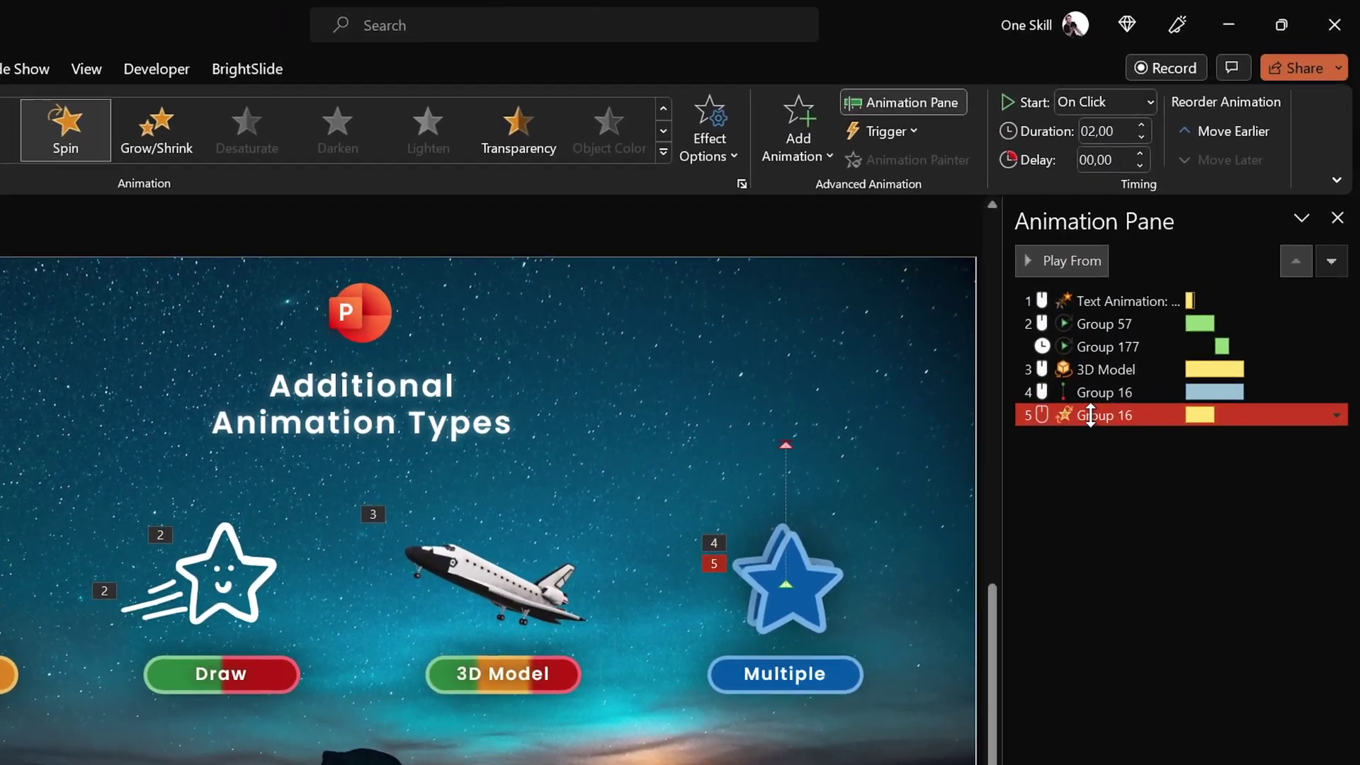
{"action": "left_click", "coordinate": [1132, 102]}
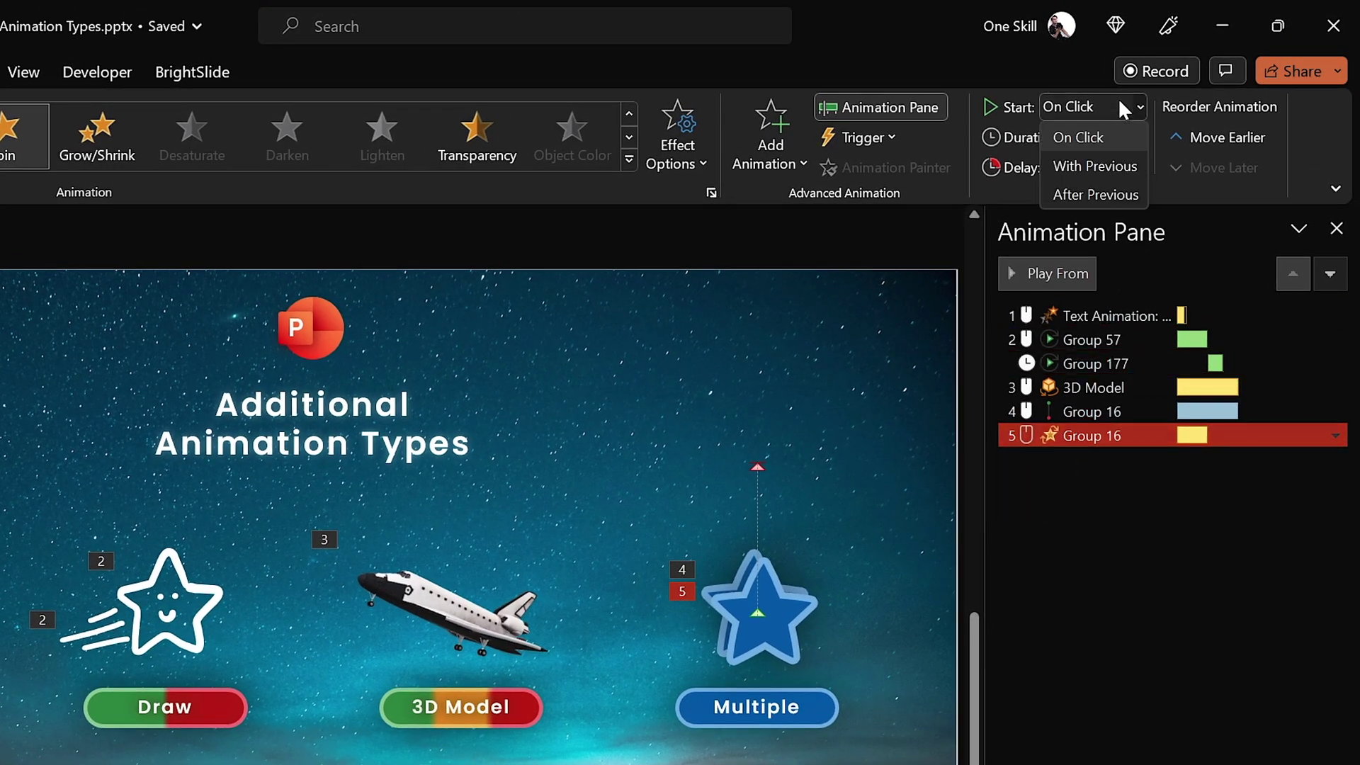
{"action": "left_click", "coordinate": [1111, 165]}
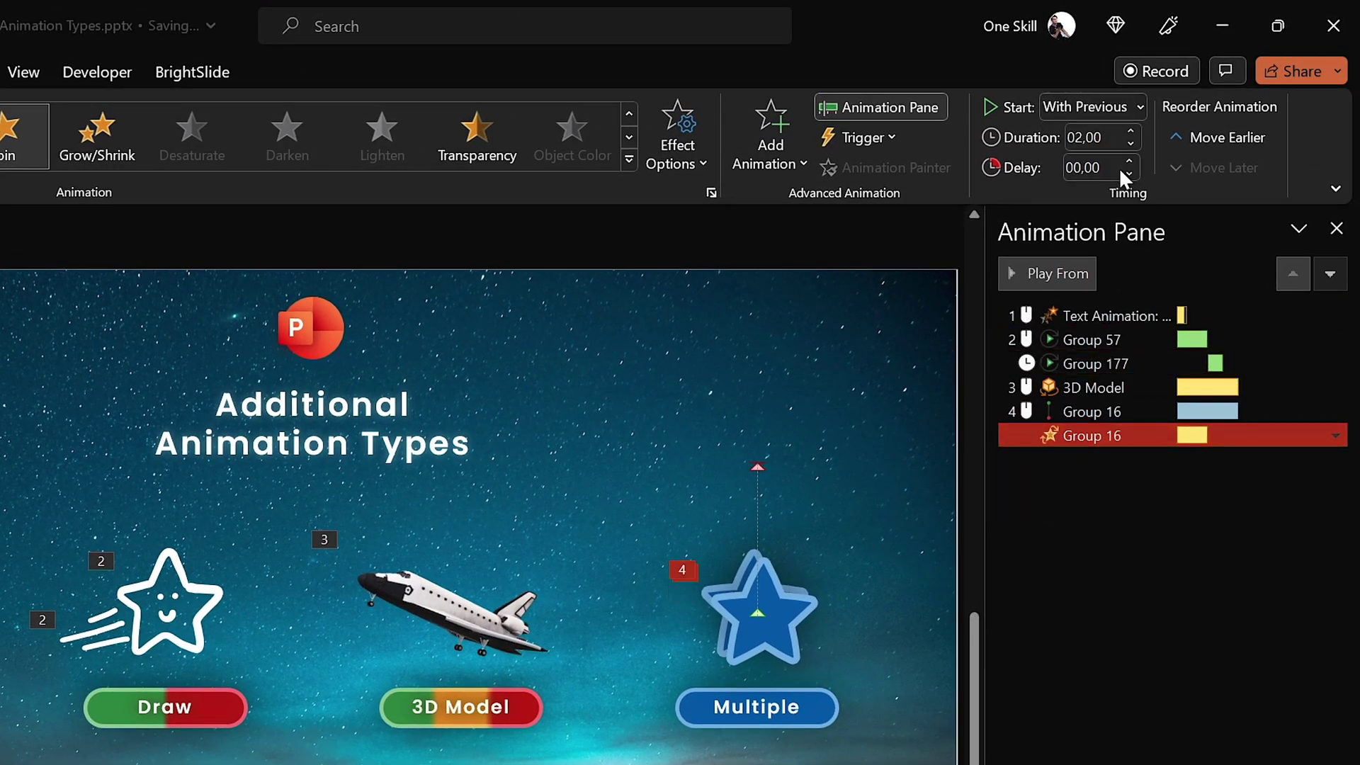
{"action": "left_click", "coordinate": [1098, 416]}
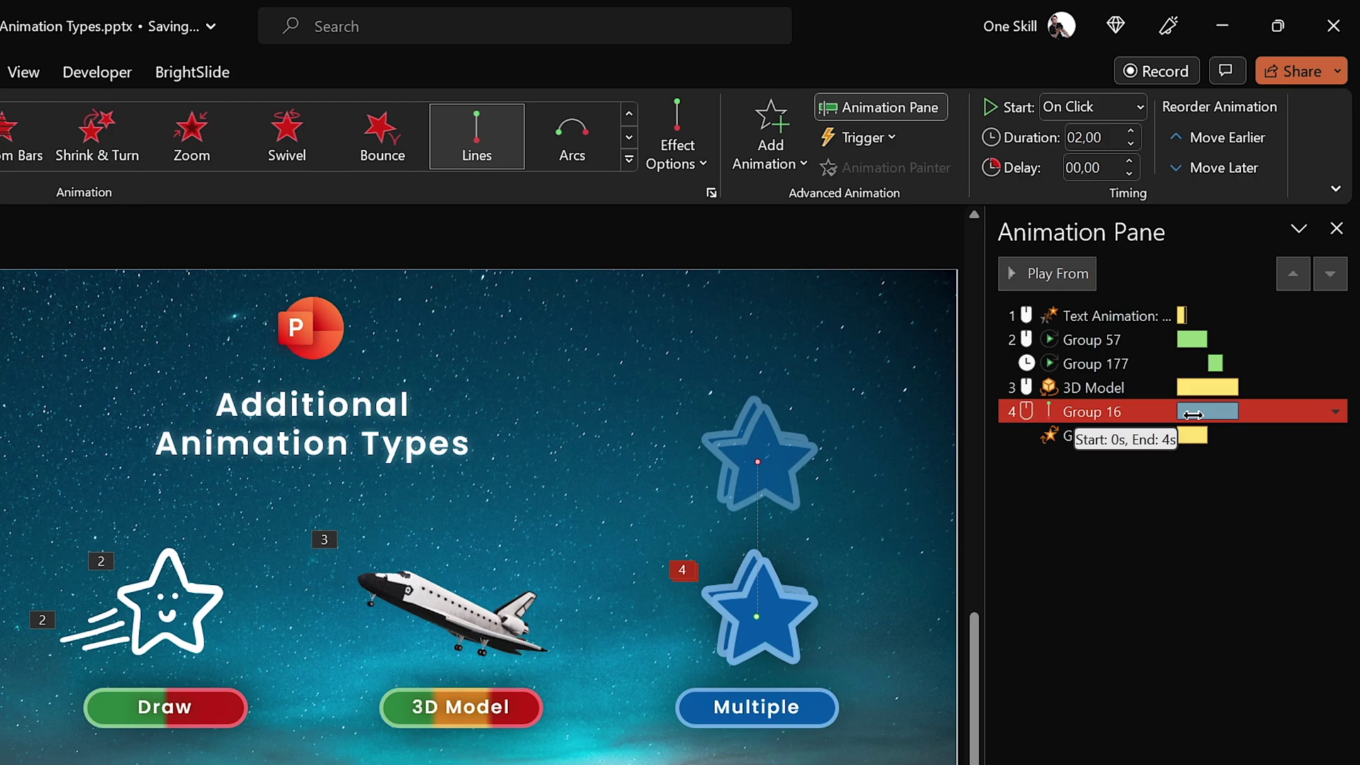
- Set the star's Lines motion path duration to 1 second and preview the animations
{"action": "left_click", "coordinate": [1106, 134]}
{"action": "type", "text": "1"}
{"action": "key", "text": "Return"}
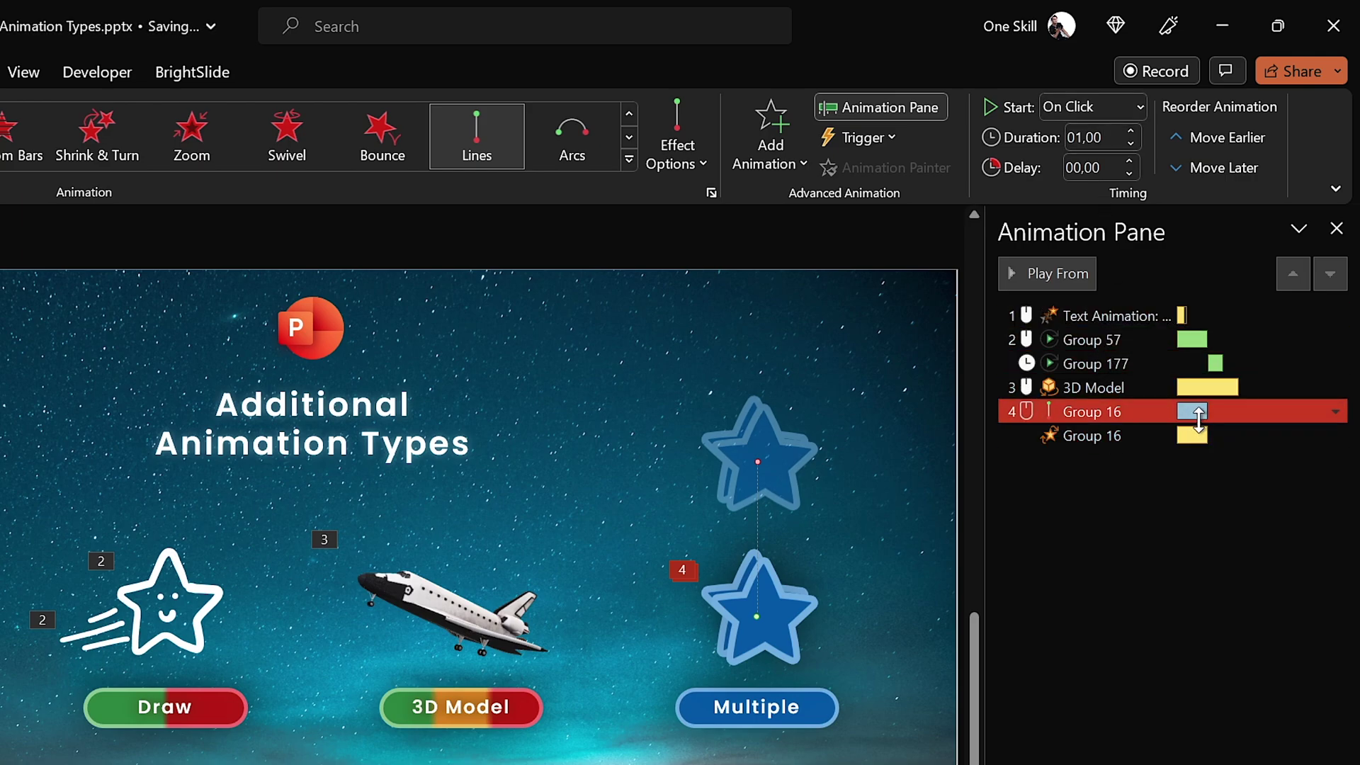
{"action": "left_click", "coordinate": [1061, 272]}
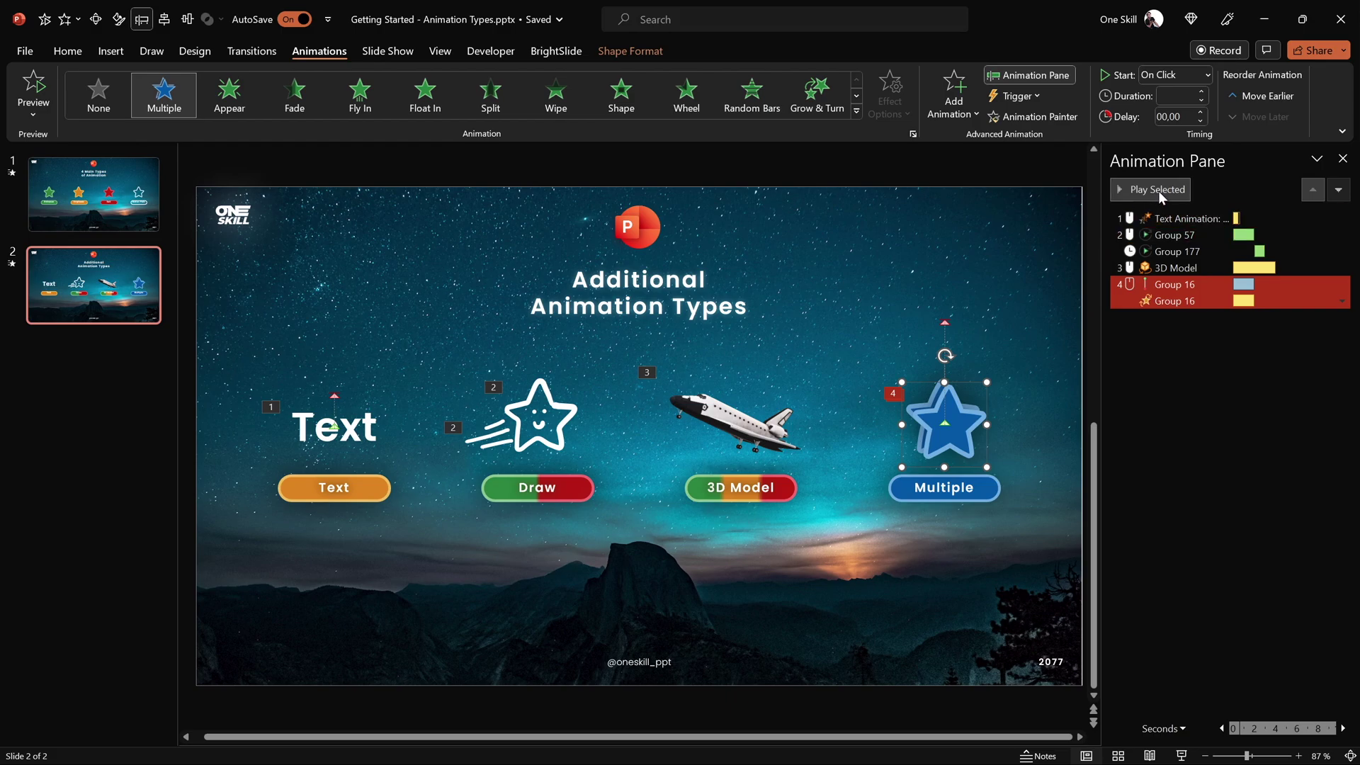
{"action": "left_click", "coordinate": [1158, 190]}
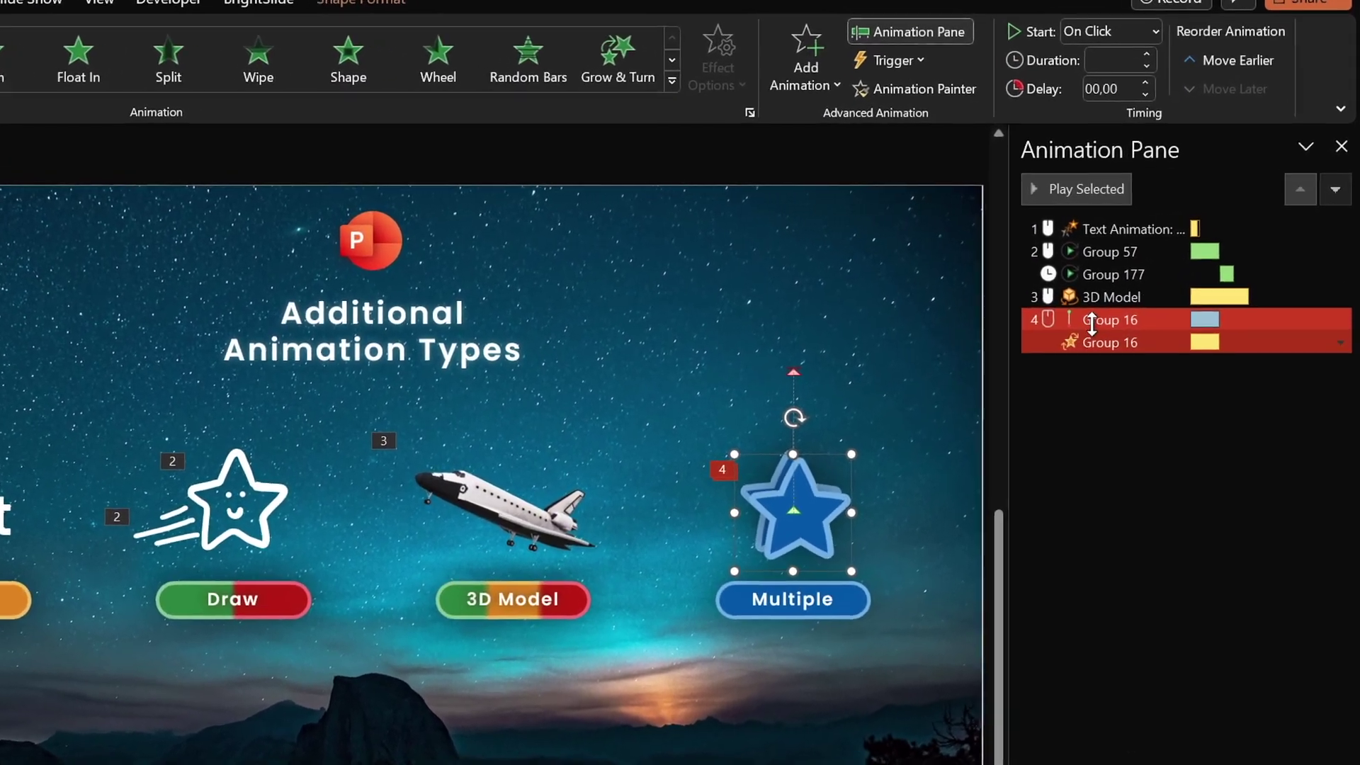
{"action": "left_click", "coordinate": [1173, 284]}
- Set the motion path's smooth start to 0 and smooth end to 1 second
{"action": "double_click", "coordinate": [1095, 327]}
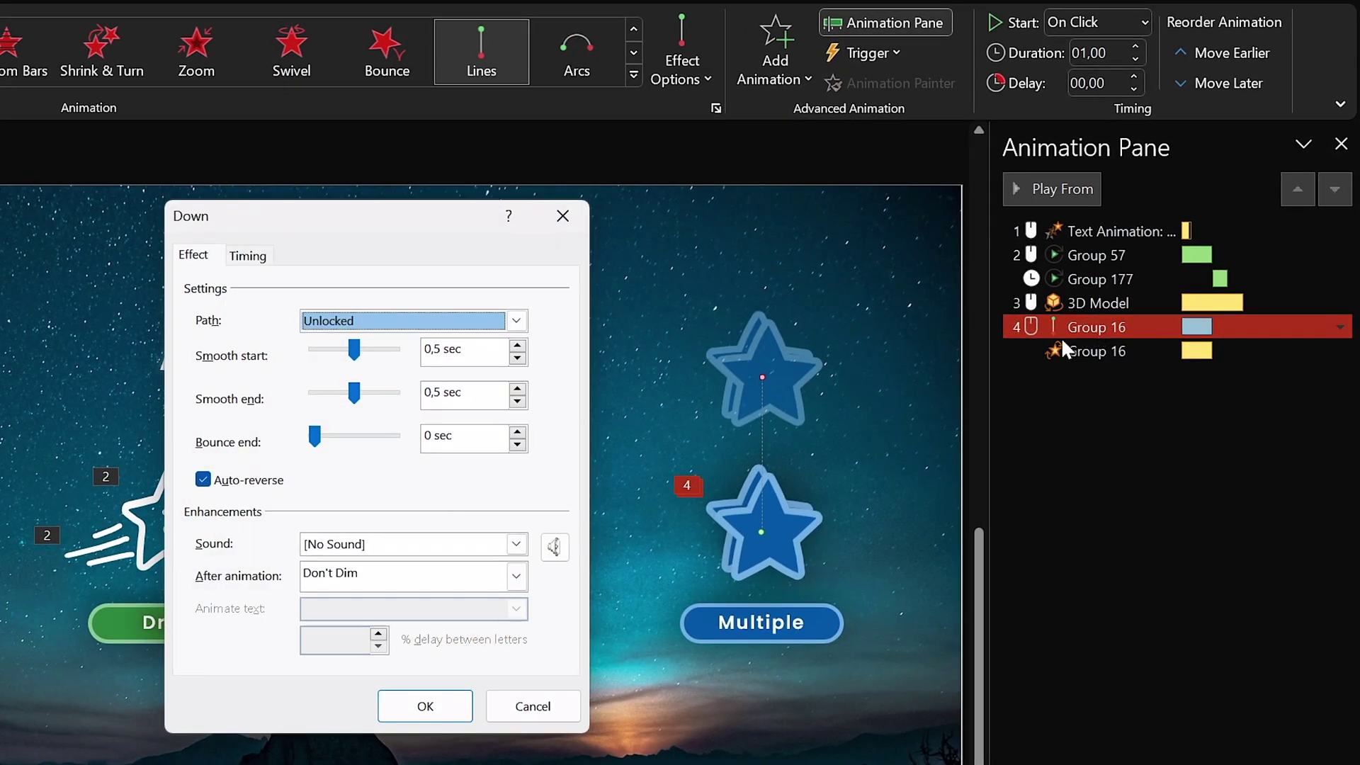
{"action": "left_click_drag", "start_coordinate": [354, 349], "coordinate": [315, 349]}
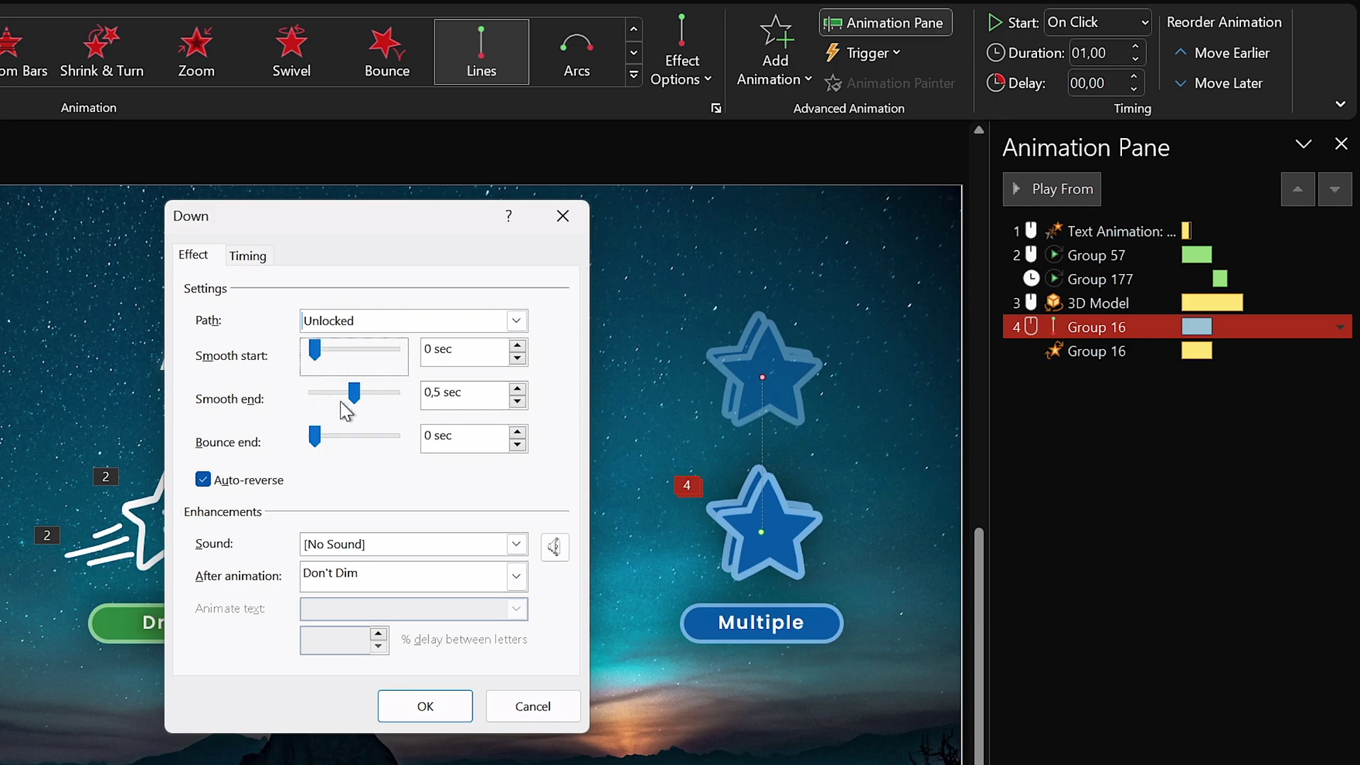
{"action": "left_click_drag", "start_coordinate": [354, 393], "coordinate": [388, 393]}
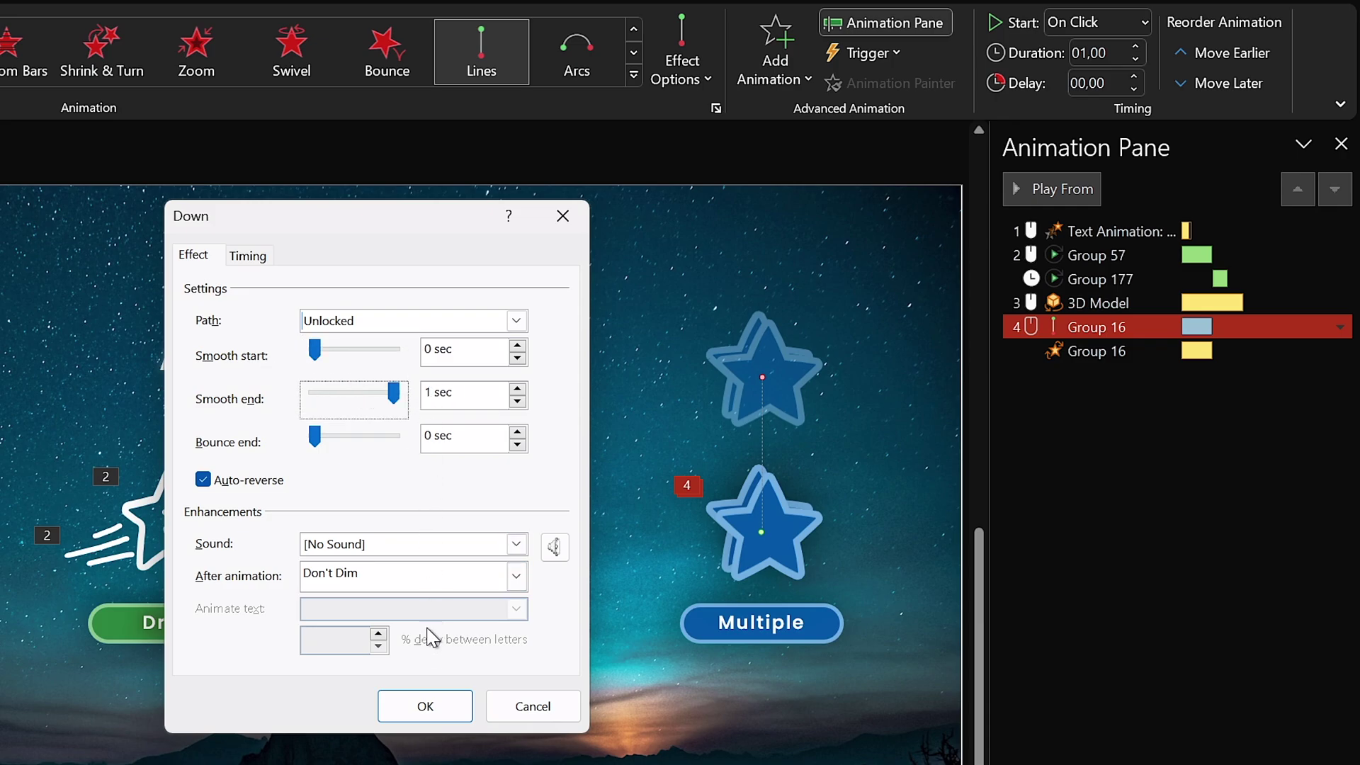
{"action": "left_click", "coordinate": [426, 705]}
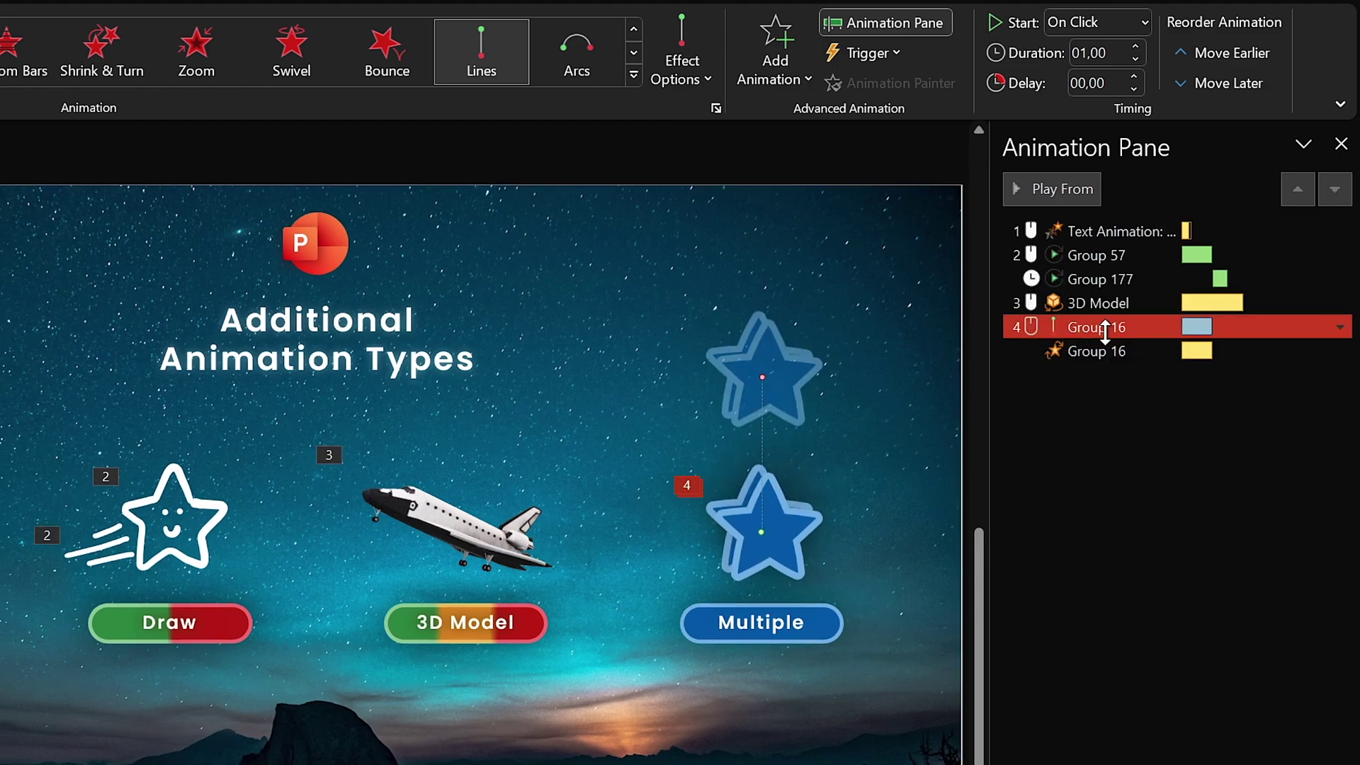
- Give the Spin a 2-second smooth end and preview the star's combined animations
{"action": "double_click", "coordinate": [1103, 347]}
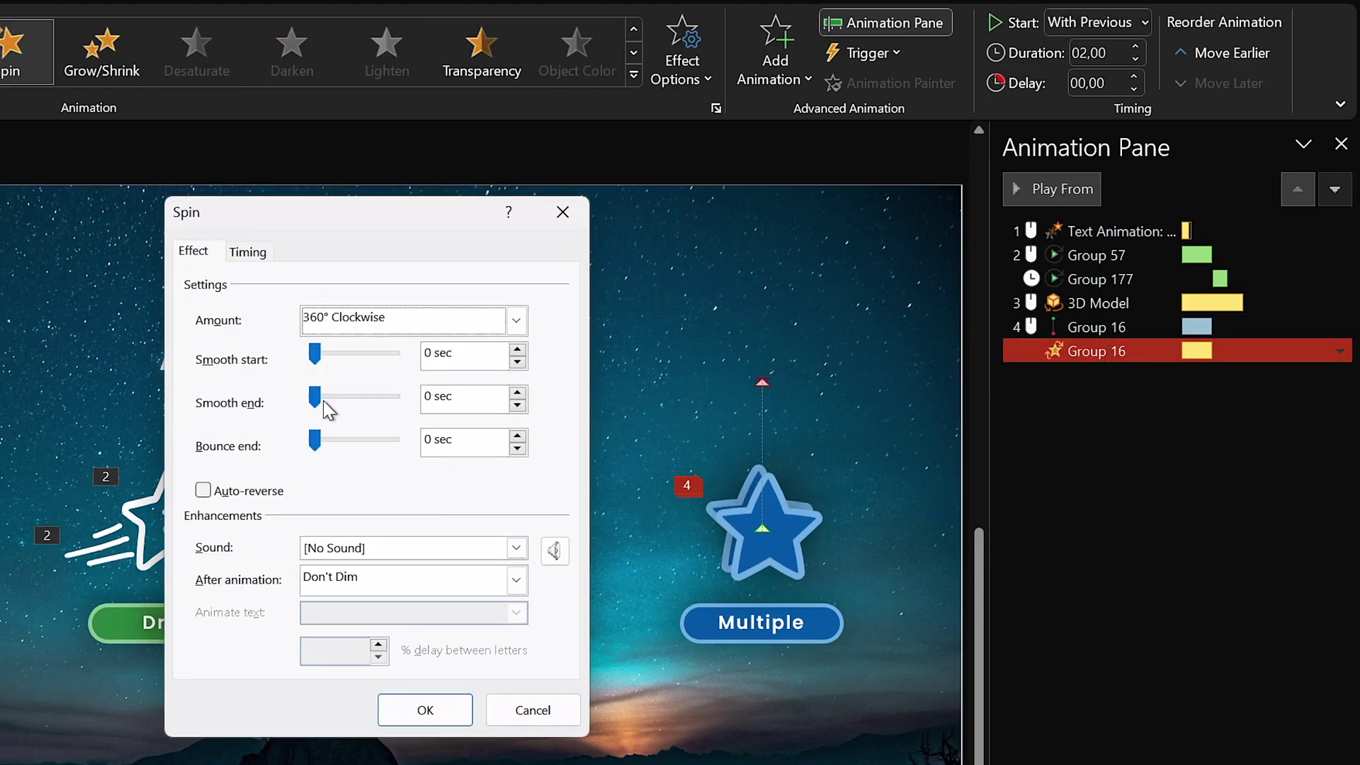
{"action": "left_click_drag", "start_coordinate": [316, 395], "coordinate": [418, 399]}
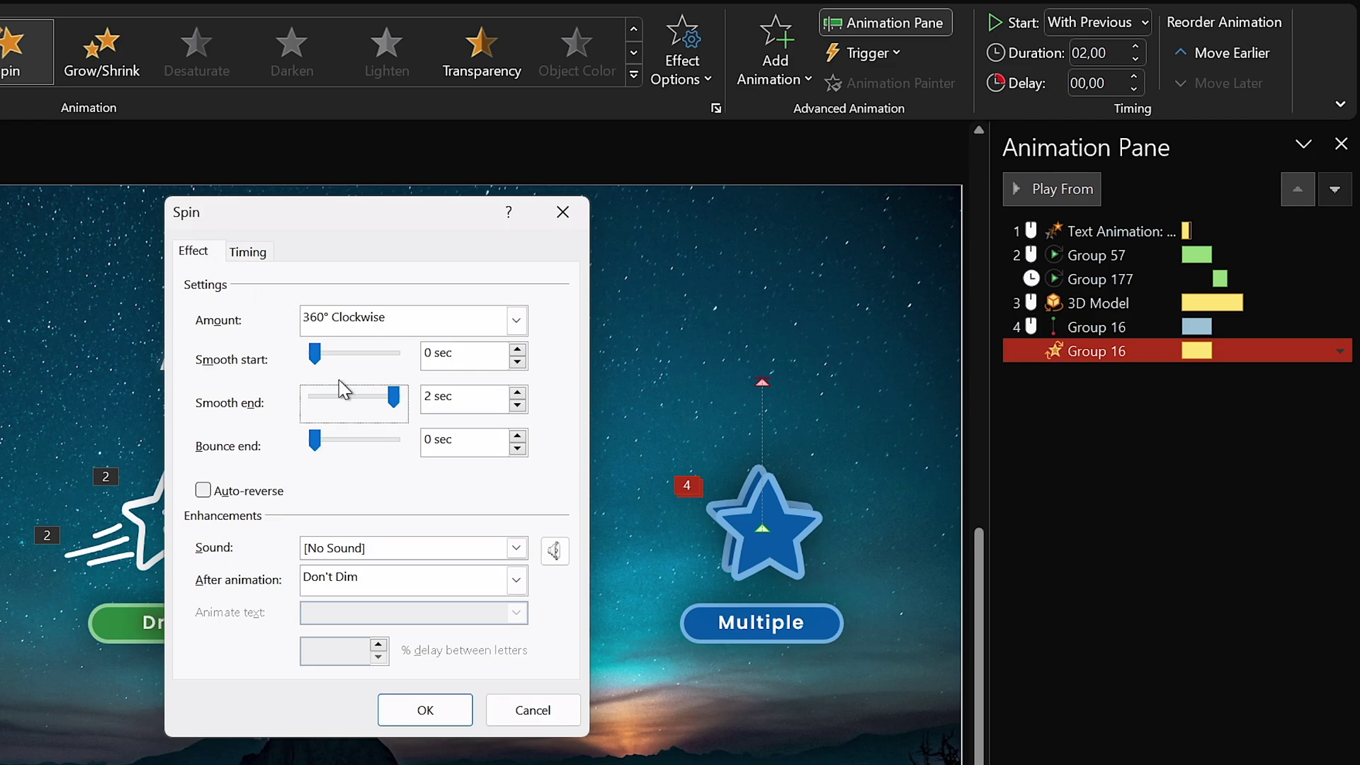
{"action": "left_click", "coordinate": [451, 709]}
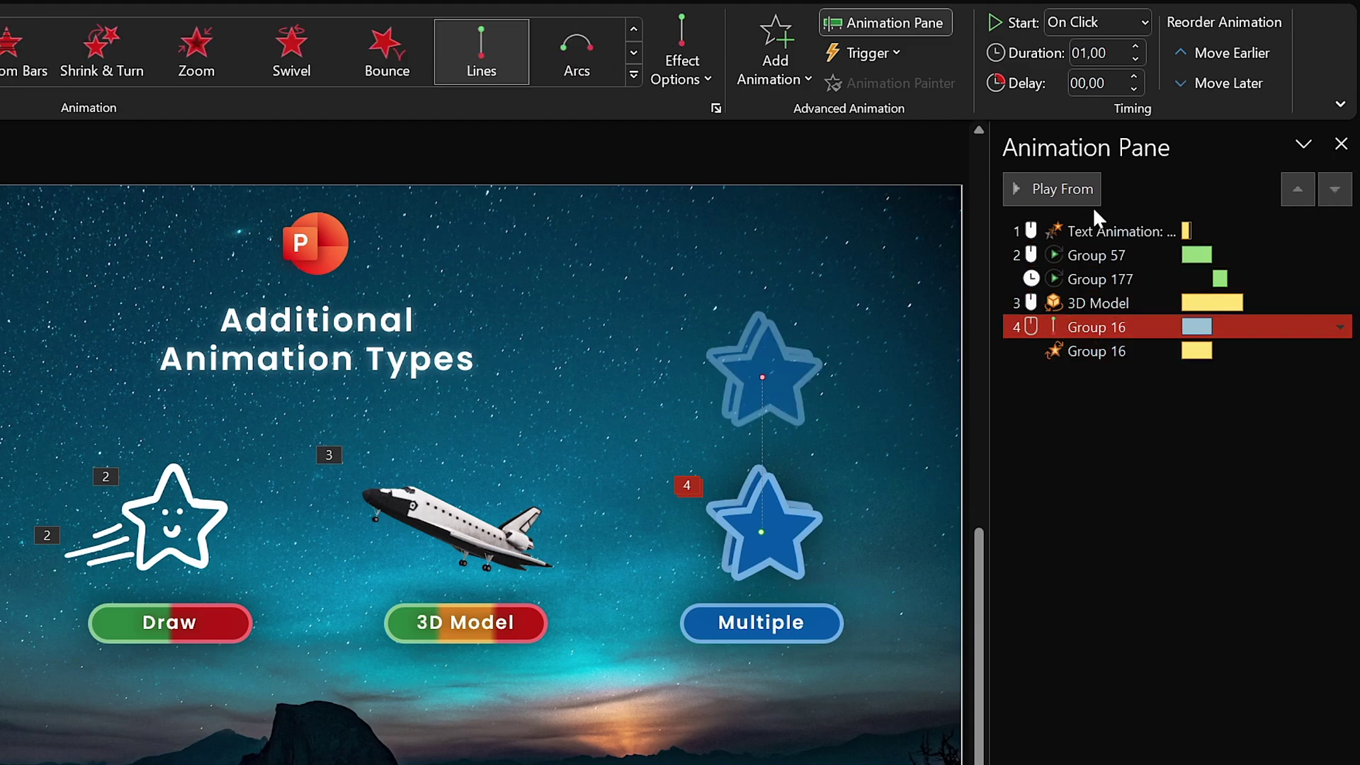
{"action": "left_click", "coordinate": [1069, 185]}
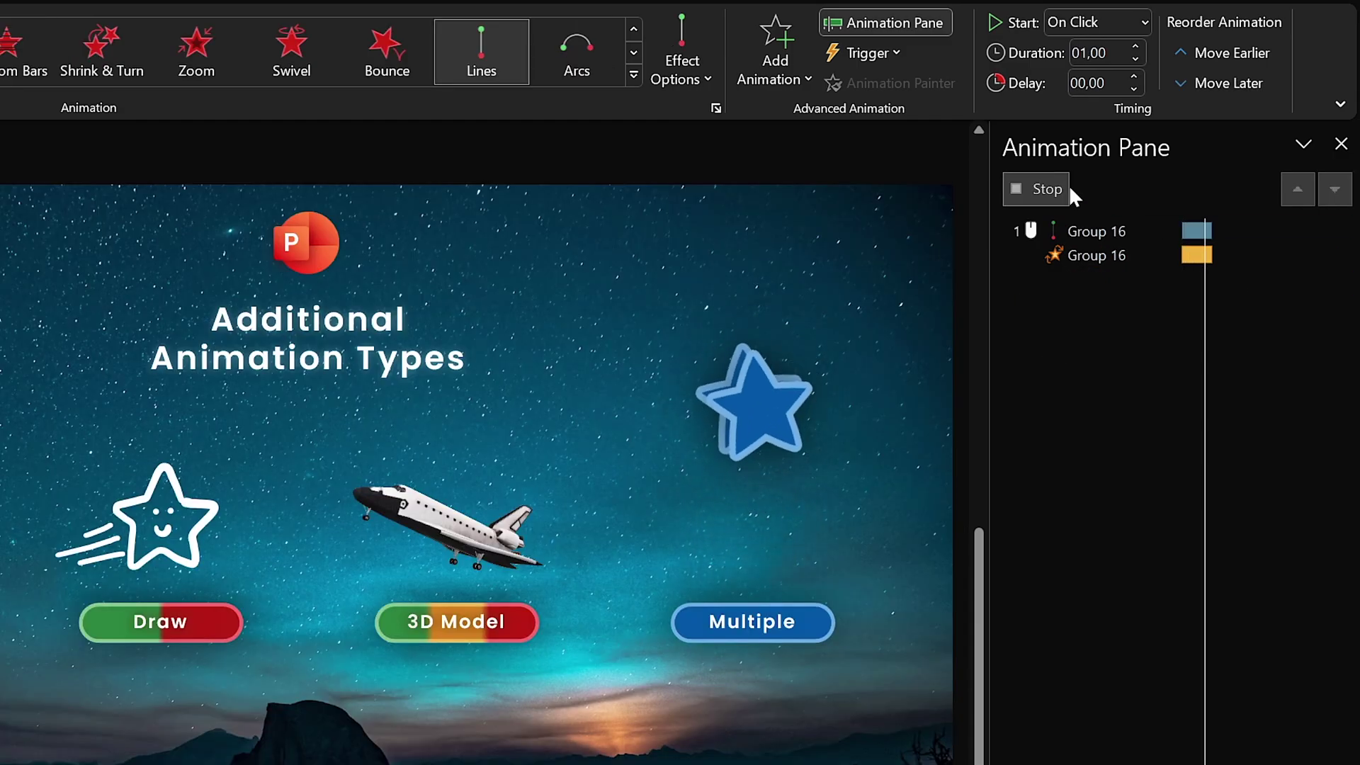